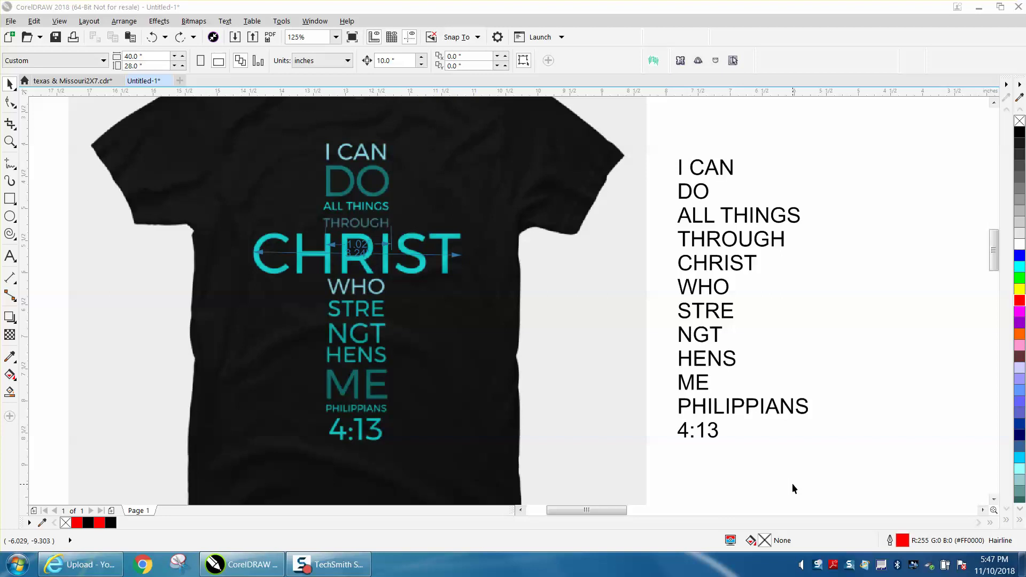
Set the stacked verse text block's alignment to Center, so every line from I CAN to 4:13 is centred.
left_click(770, 411)
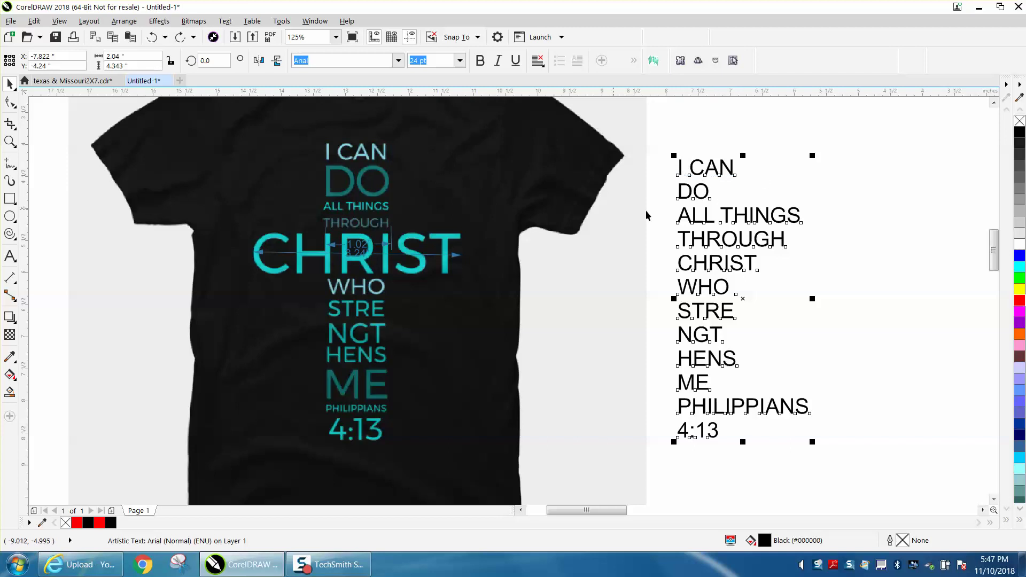
left_click(540, 61)
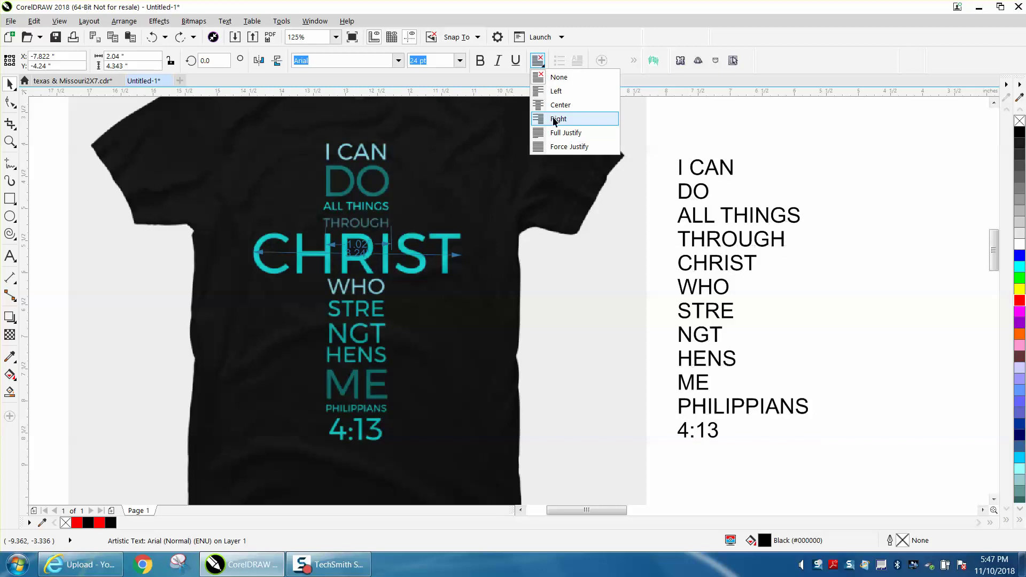
left_click(554, 118)
left_click(540, 61)
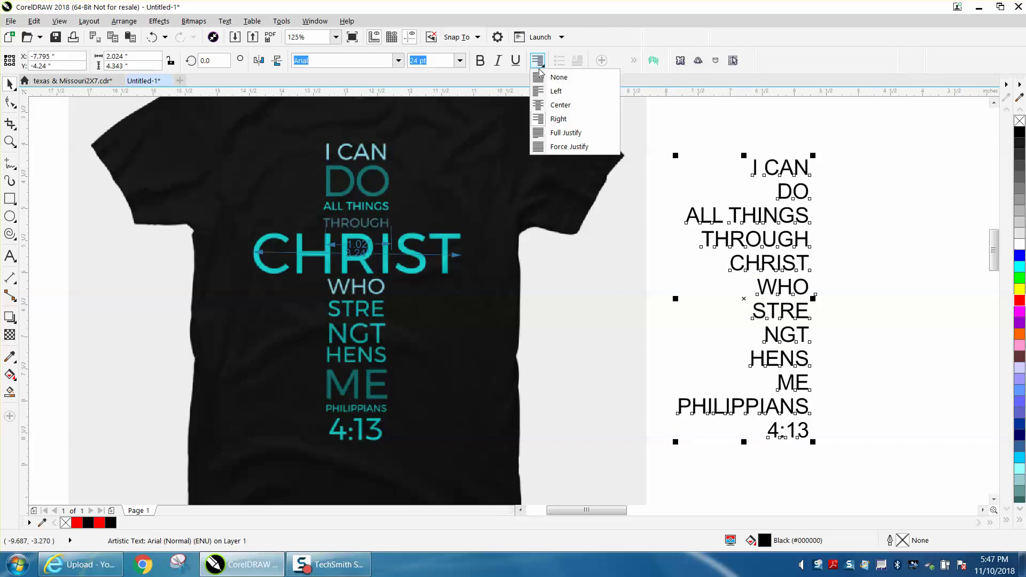
left_click(549, 106)
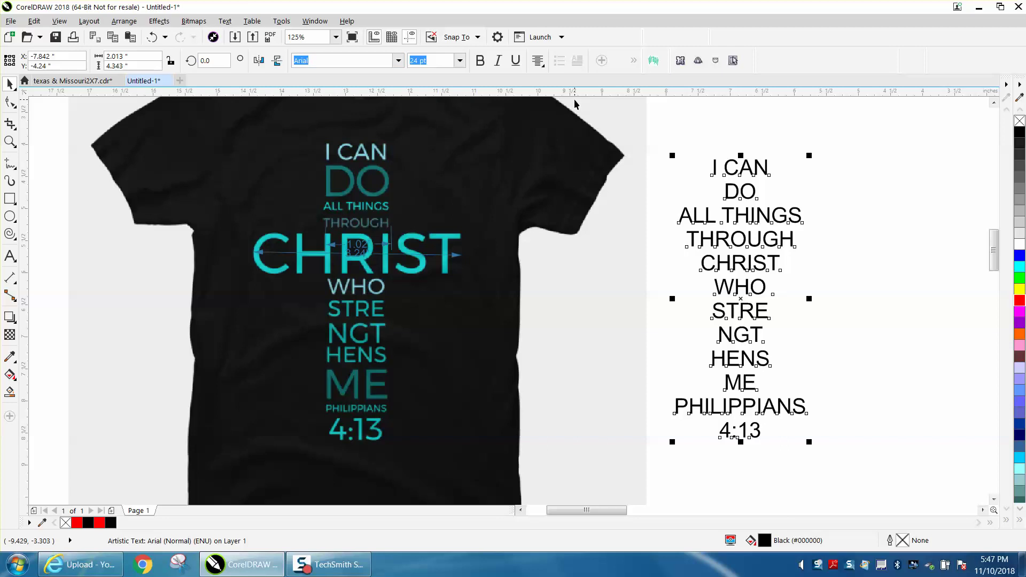
Break the text apart into separate lines and set I CAN to 1.0 inch wide.
key("ctrl+k")
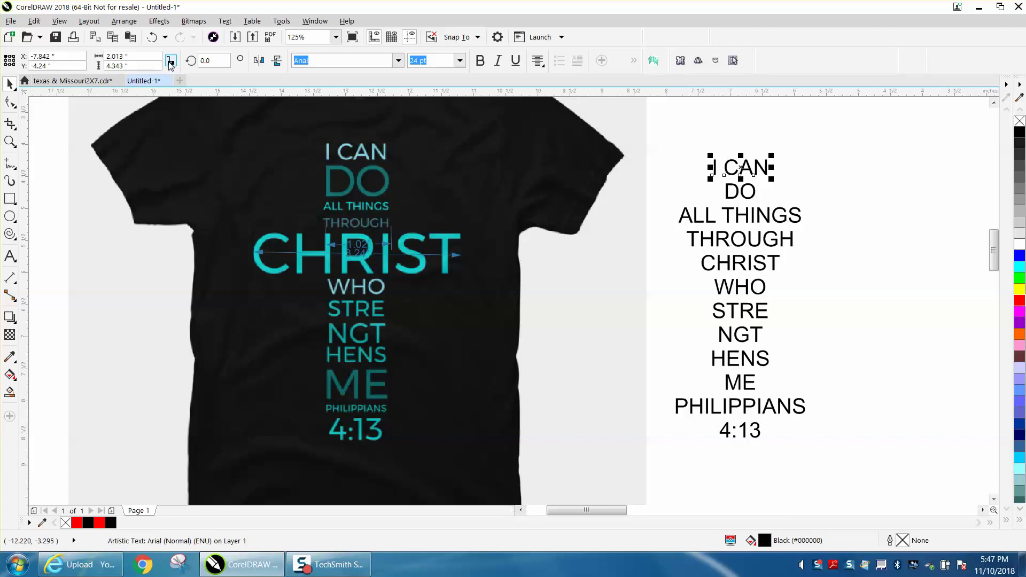
left_click(105, 57)
type("1.0")
key("Return")
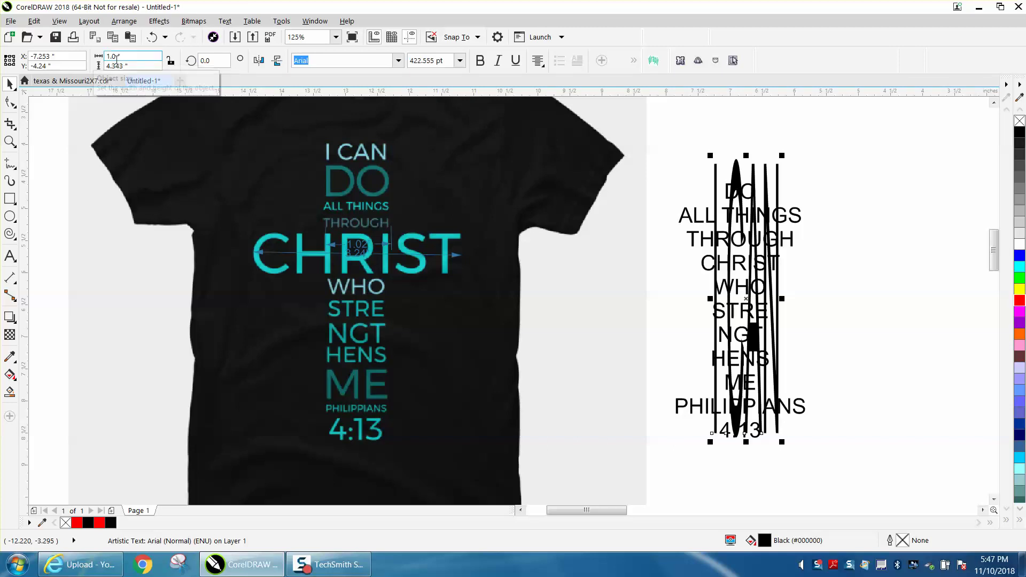
left_click(152, 37)
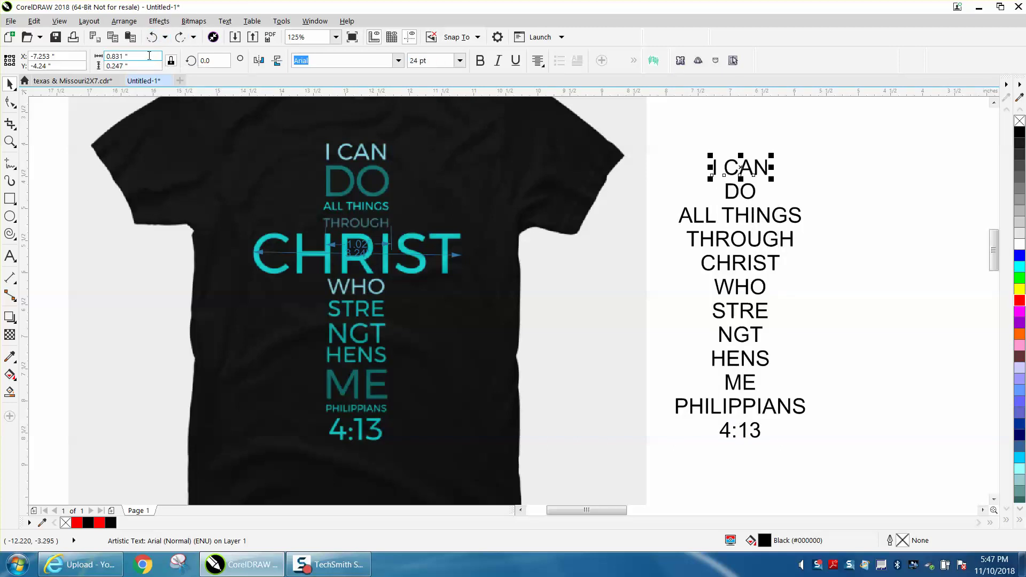
left_click(104, 56)
type("1.0")
key("Return")
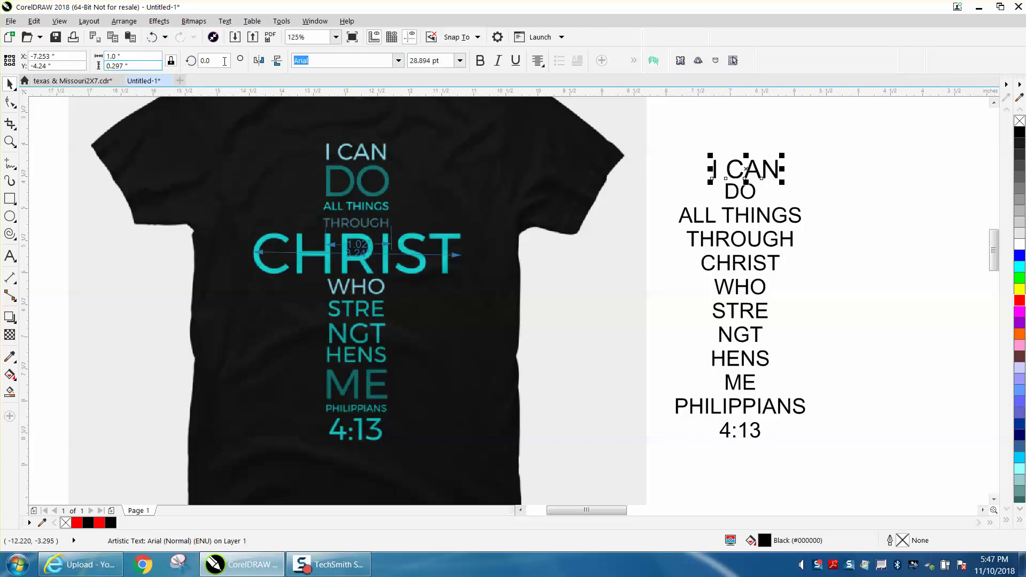
Set DO, ALL THINGS and THROUGH each to 1.0 inch wide.
left_click(746, 199)
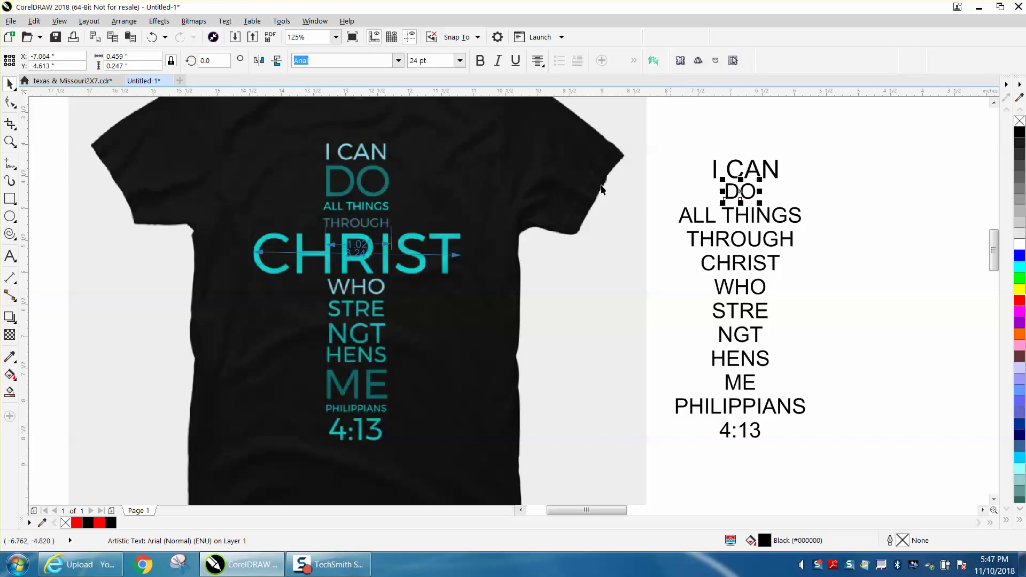
left_click_drag(147, 59, 104, 56)
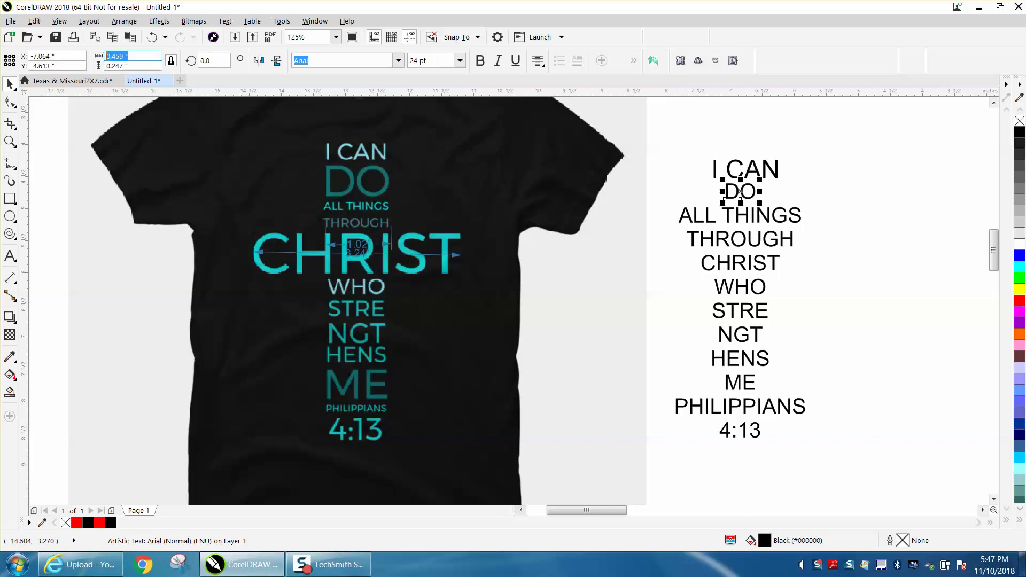
type("1.0")
key("Return")
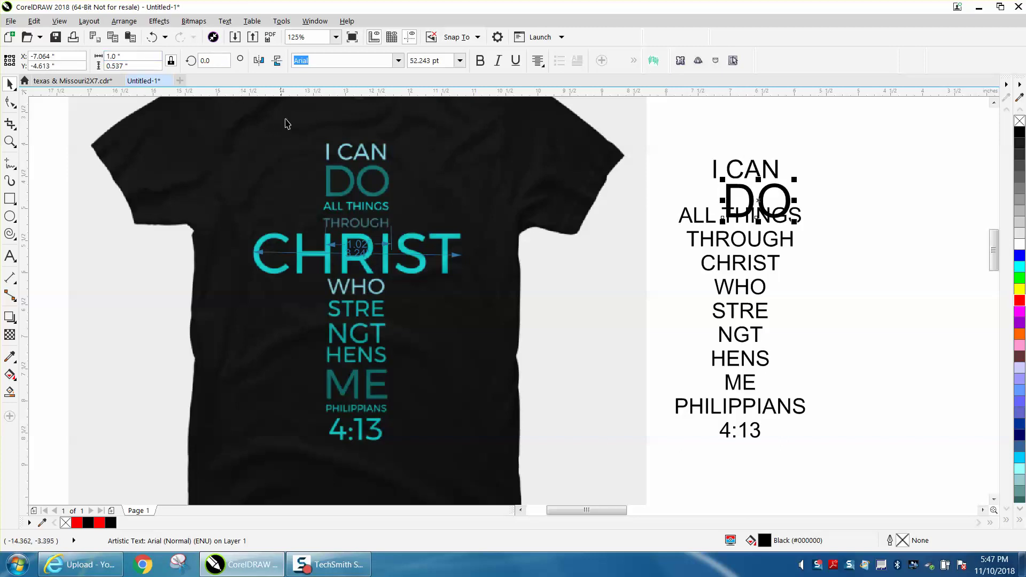
left_click(696, 225)
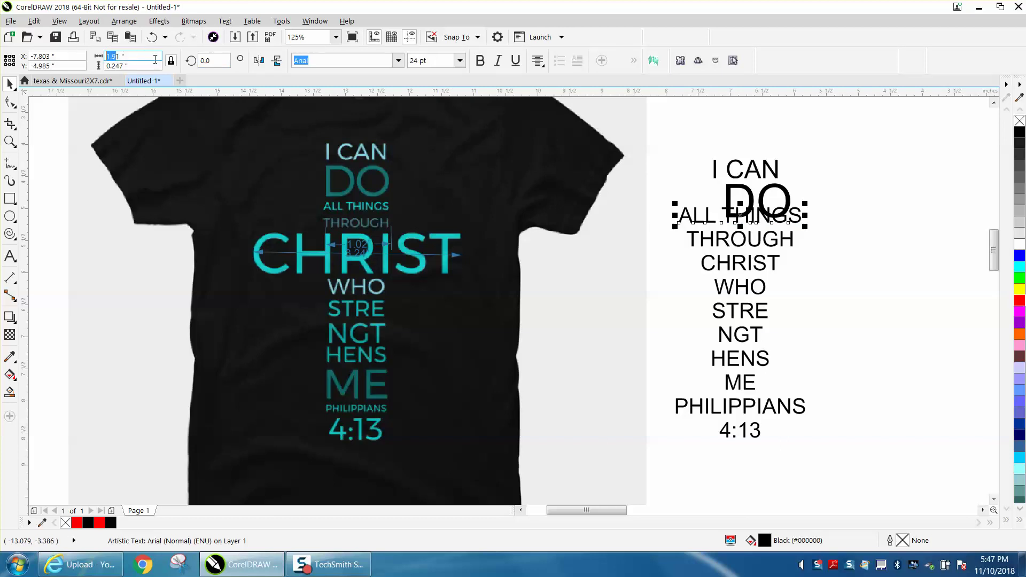
type("1.0")
key("Return")
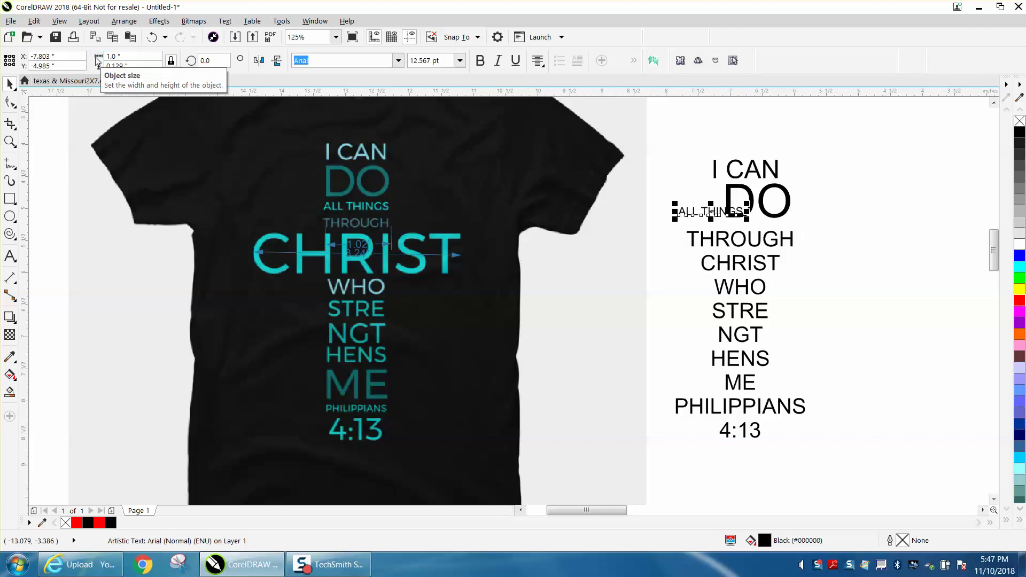
left_click(688, 254)
left_click(694, 240)
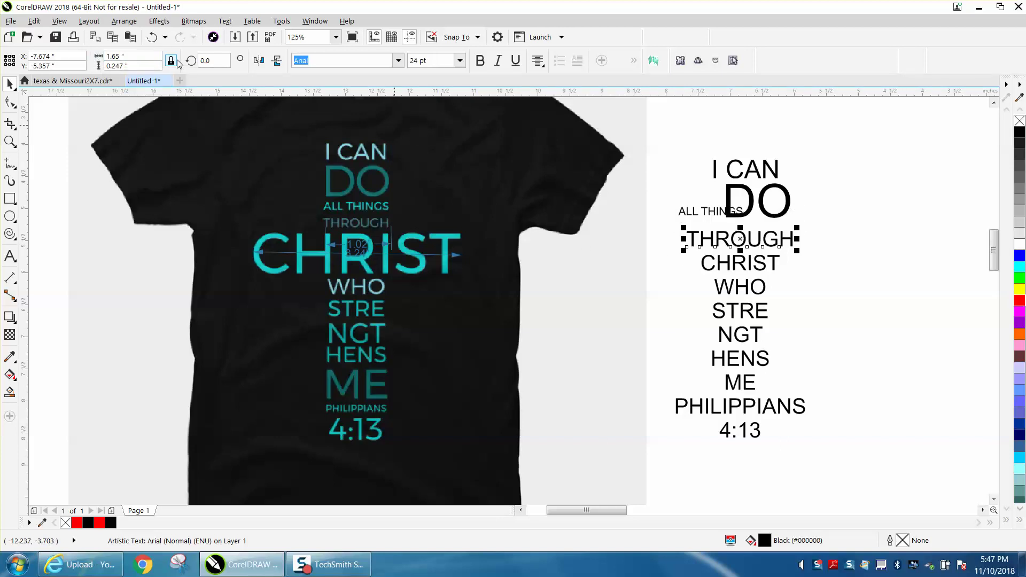
type("1")
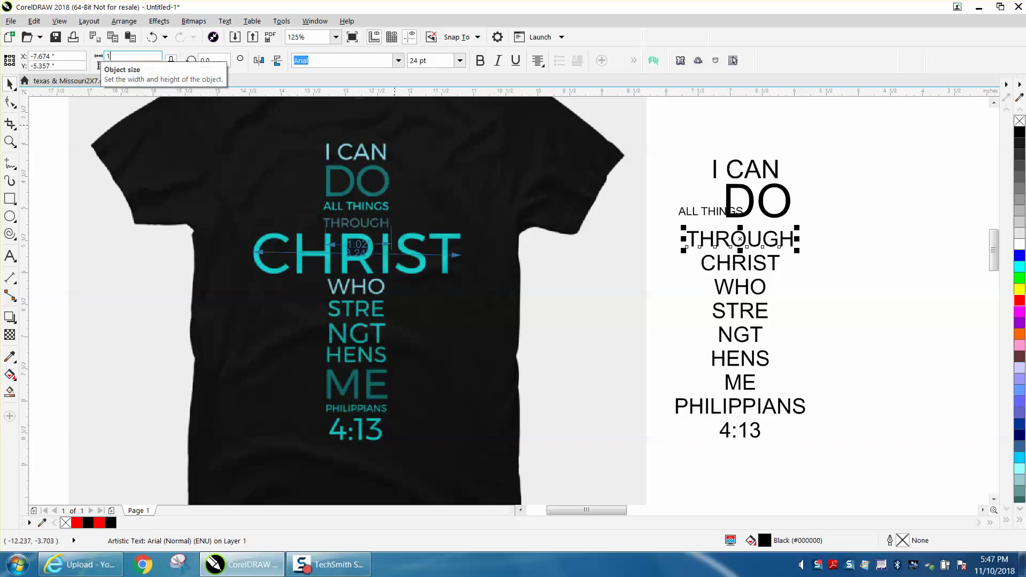
key("Return")
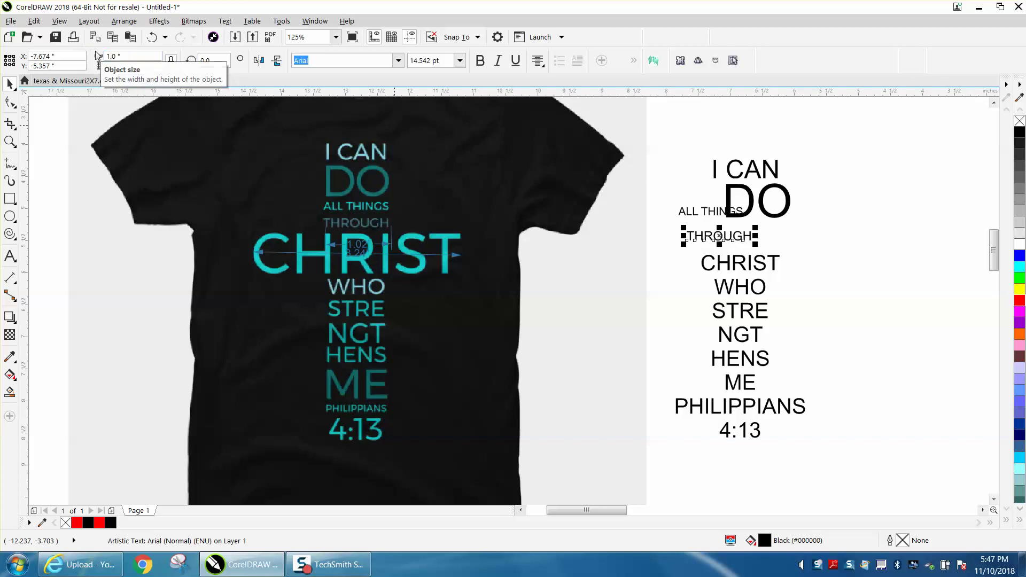
Resize the WHO and STRE lines to 1 inch wide each.
left_click(750, 298)
left_click(748, 291)
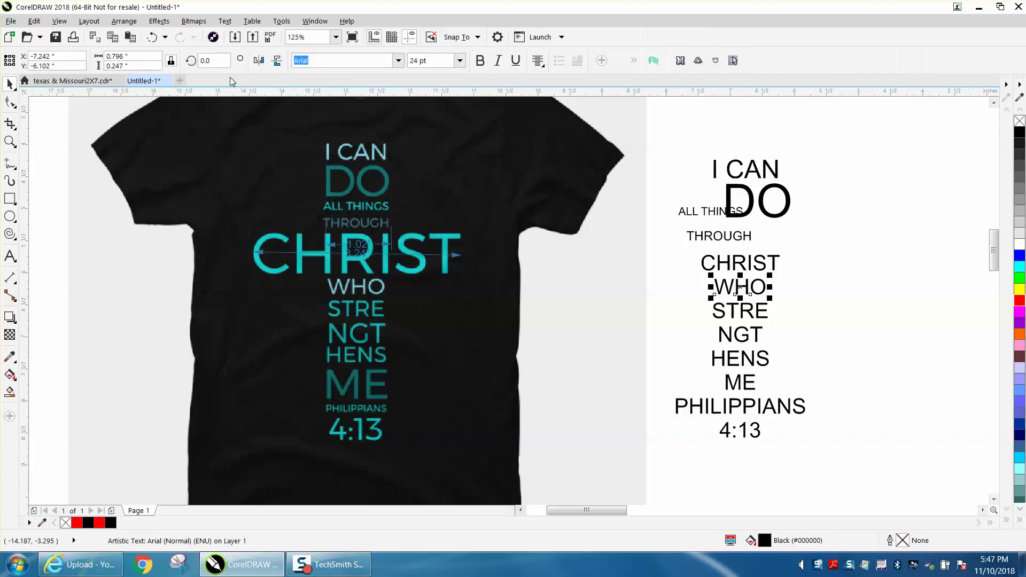
left_click(117, 56)
double_click(117, 56)
type("1")
key("Return")
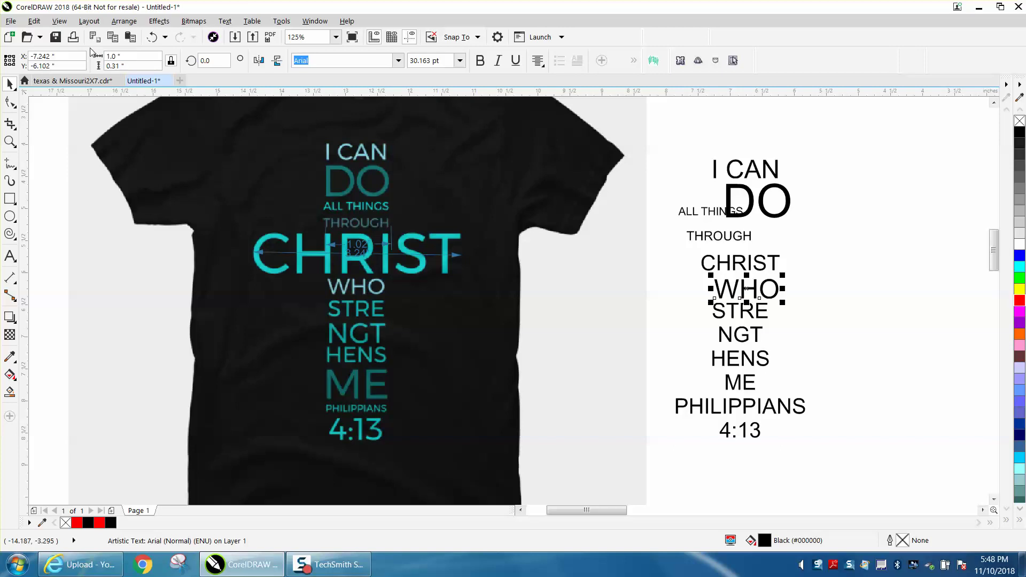
left_click(726, 320)
double_click(117, 56)
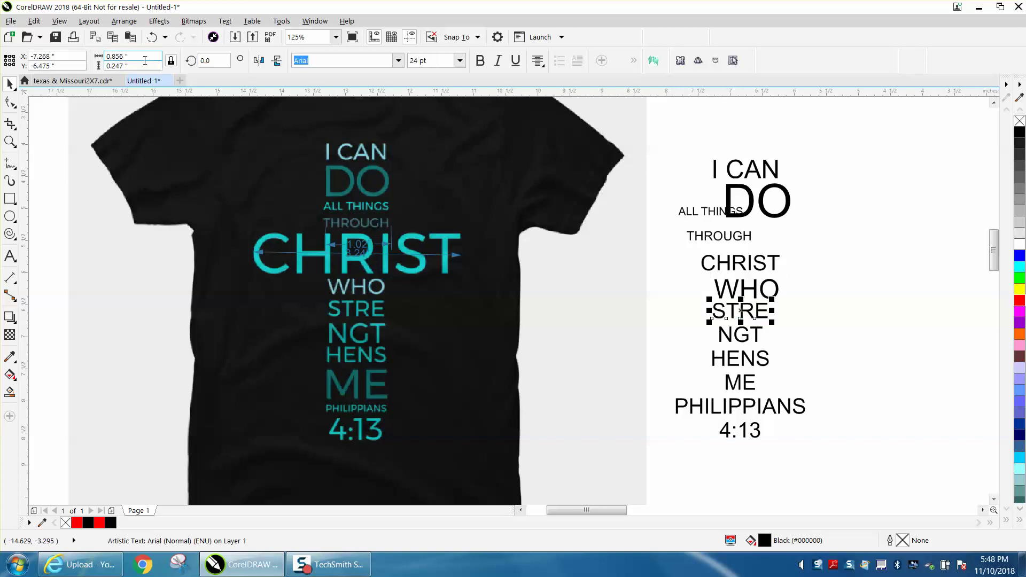
type("1")
key("Return")
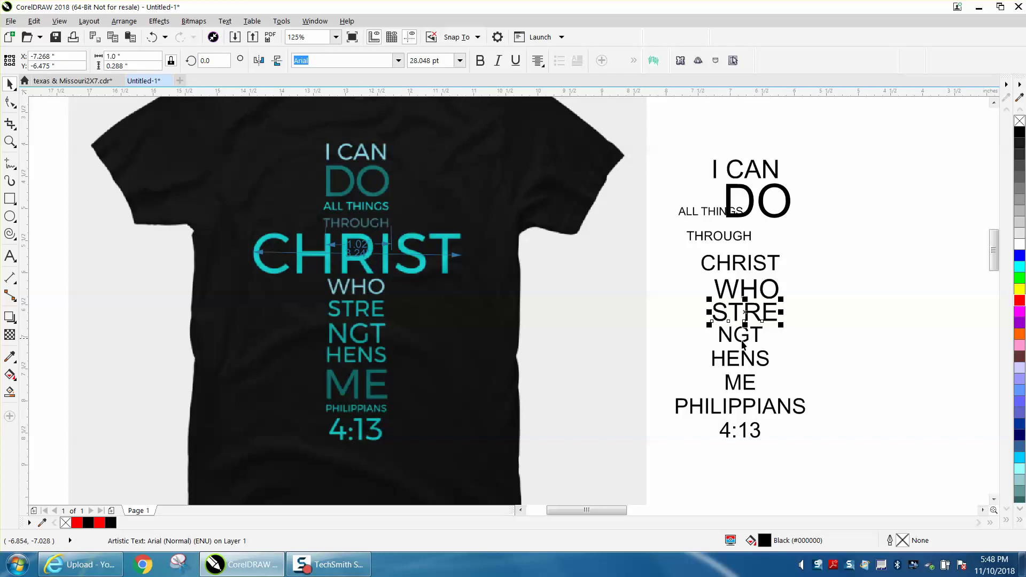
Resize the NGT and HENS lines to 1 inch wide each.
left_click(743, 345)
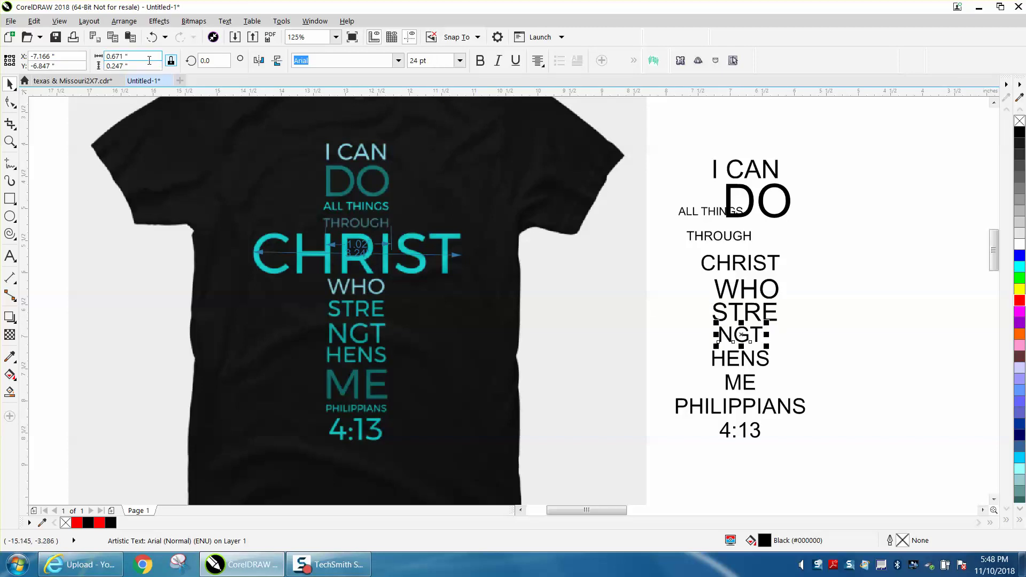
type("1")
key("Return")
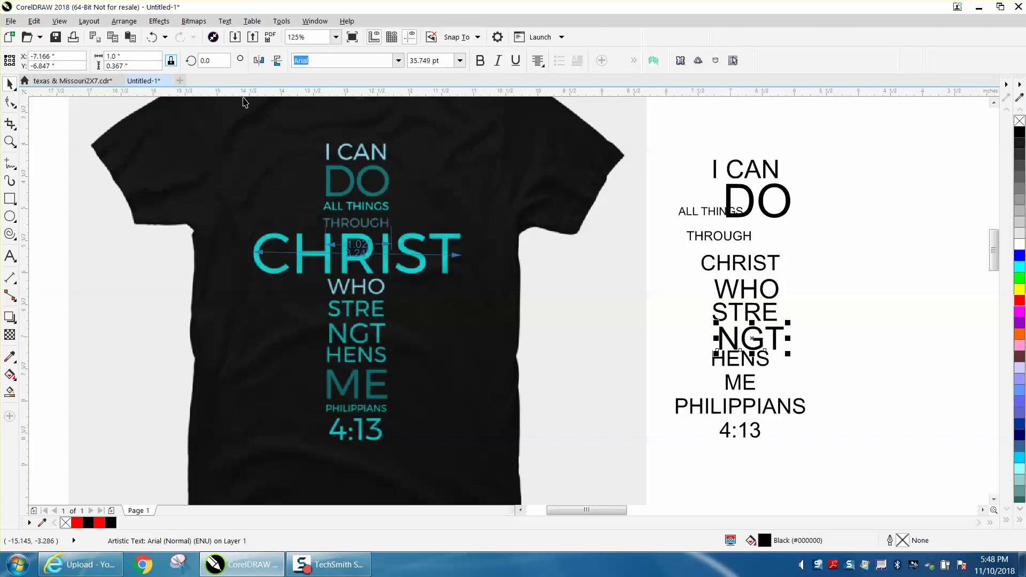
left_click(736, 364)
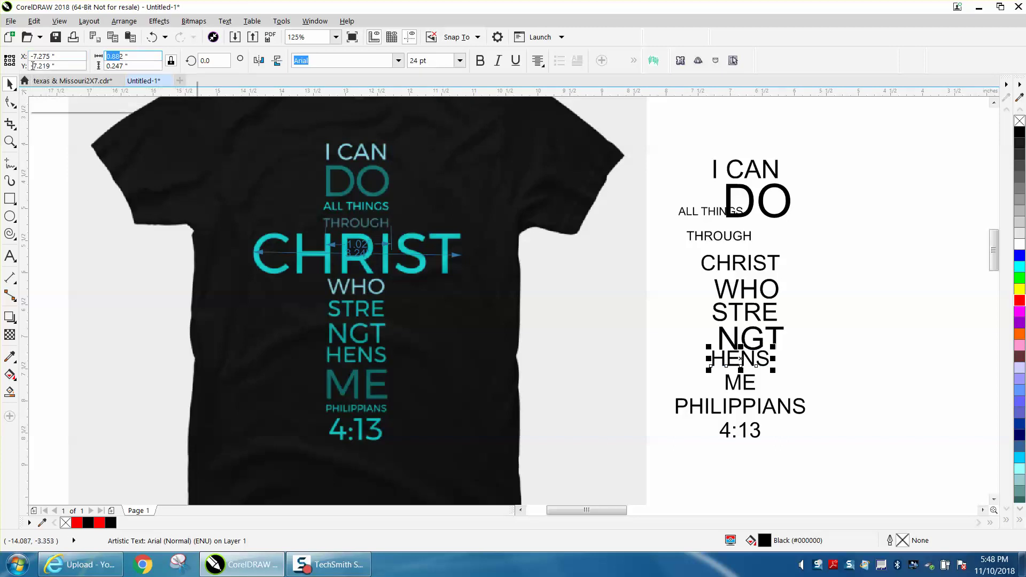
type("1")
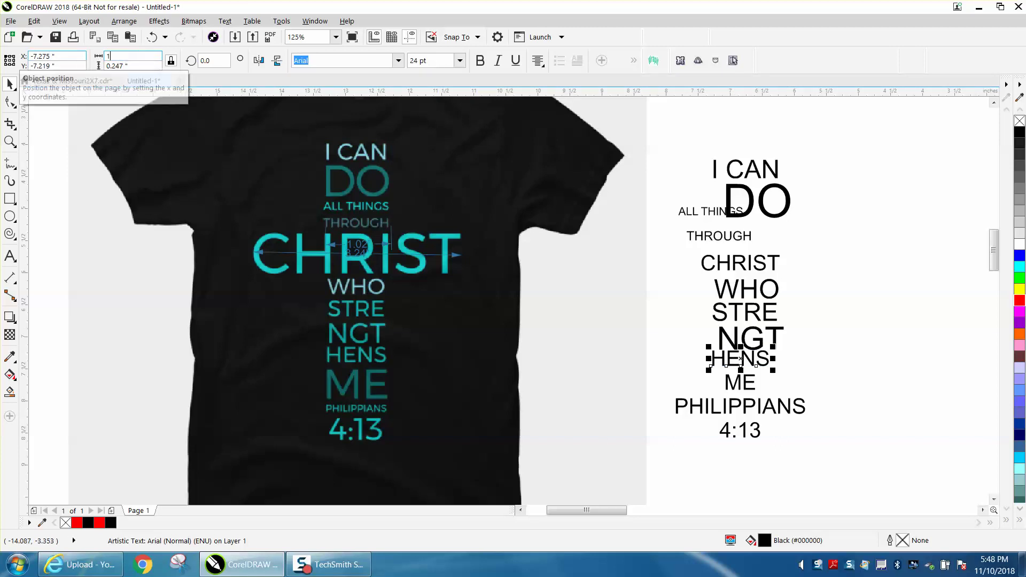
key("Return")
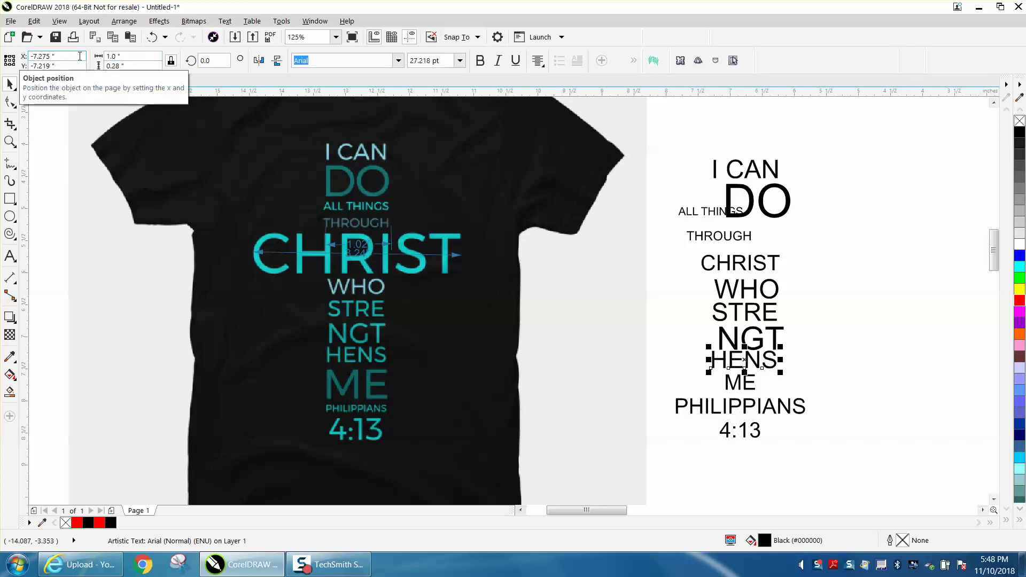
Resize ME, PHILIPPIANS and 4:13 to 1 inch wide each.
left_click(748, 388)
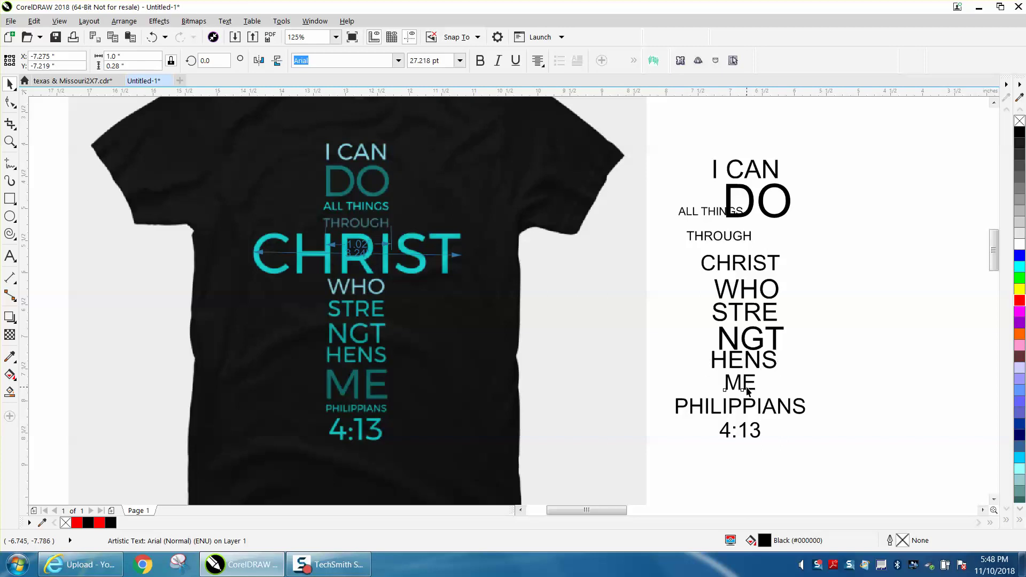
double_click(139, 55)
type("1")
key("Return")
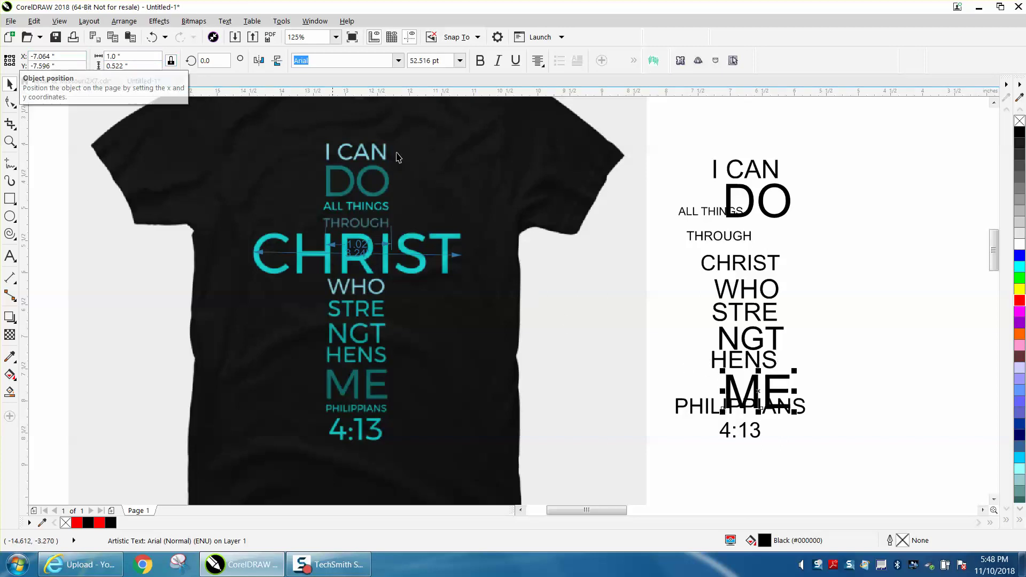
left_click(704, 409)
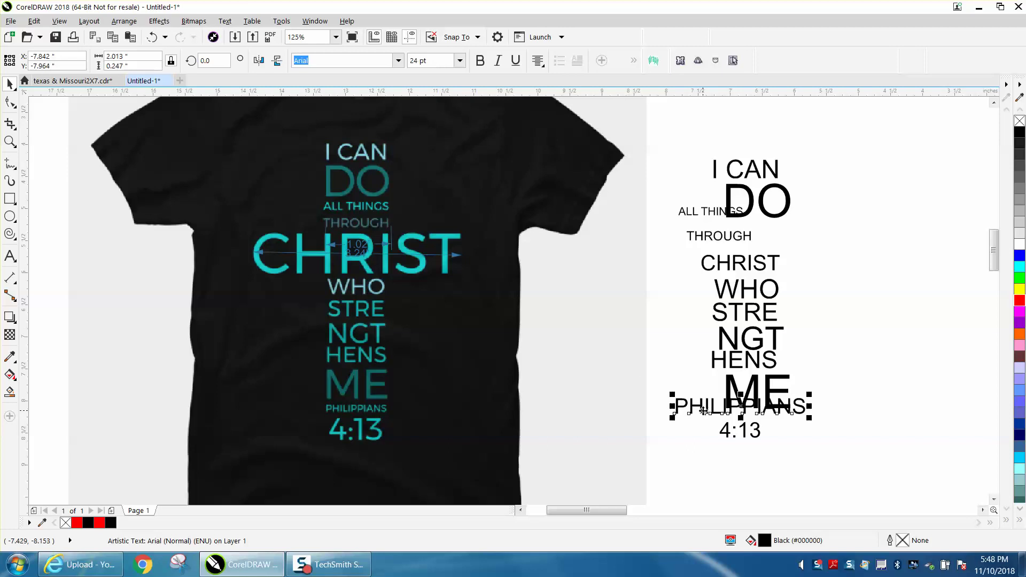
double_click(115, 56)
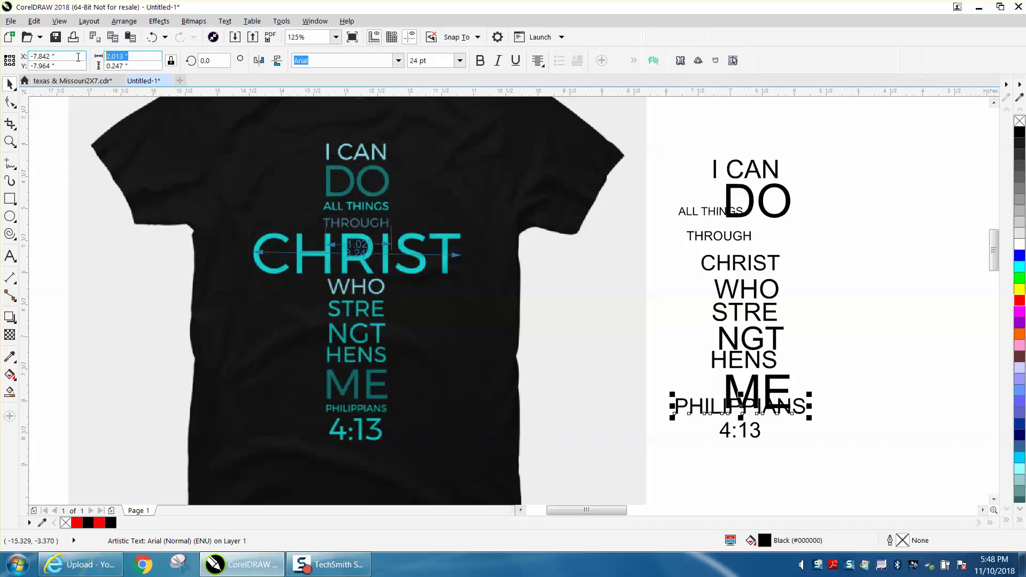
type("1")
key("Return")
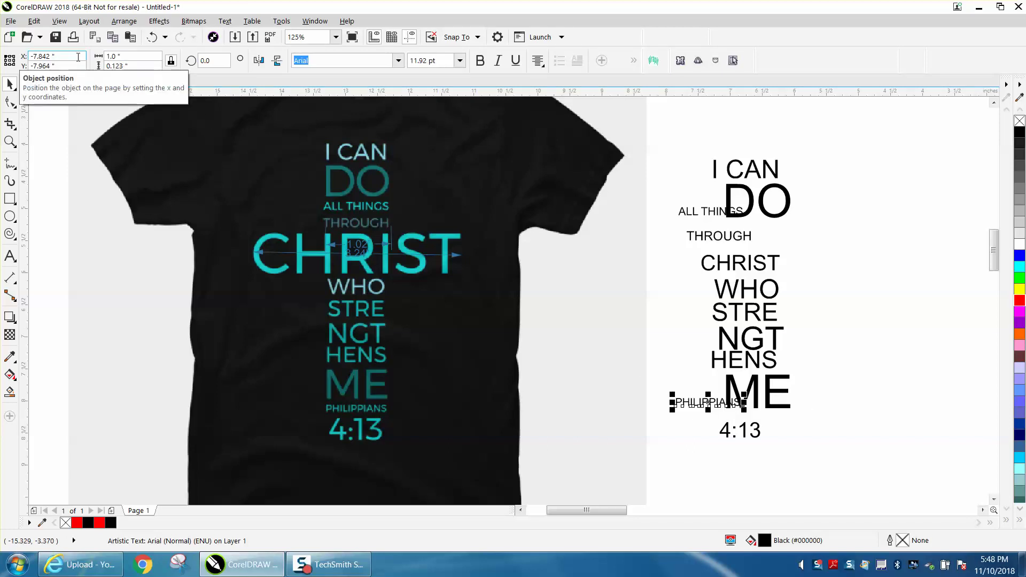
left_click(733, 435)
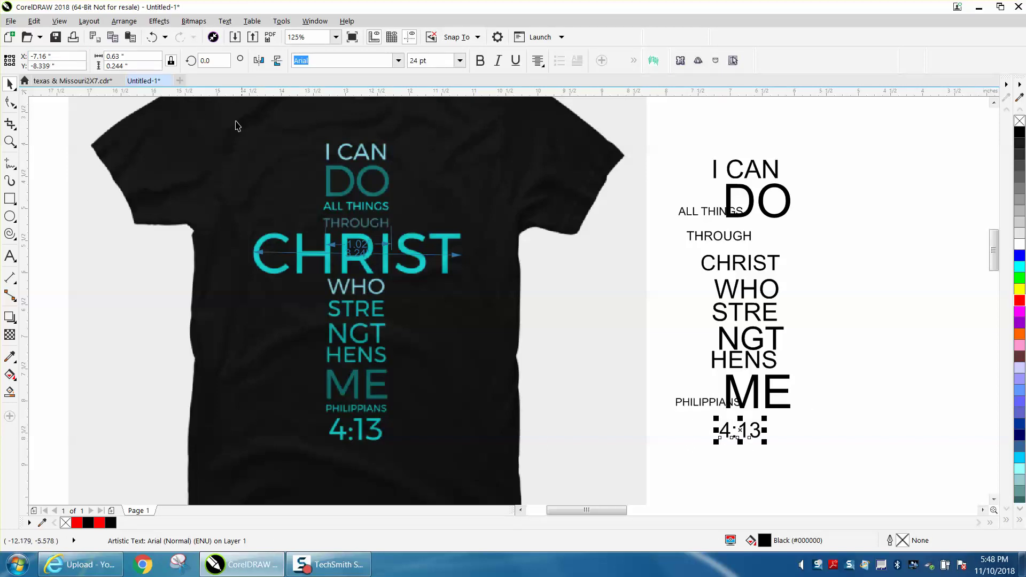
double_click(141, 55)
type("1")
key("Return")
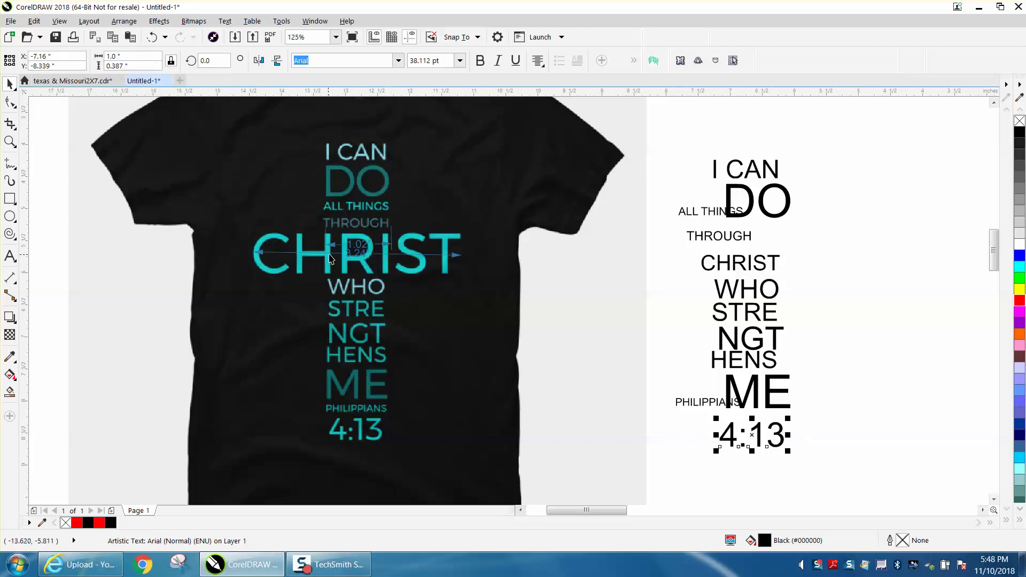
Widen CHRIST to 3.25 inches so it becomes the crossbar of the stack.
left_click(737, 269)
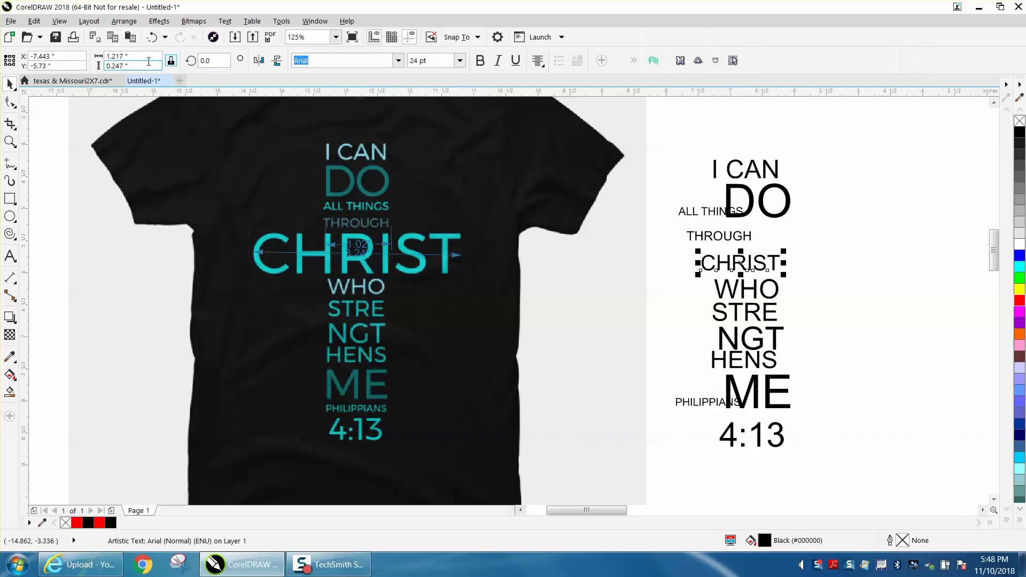
left_click_drag(129, 56, 106, 57)
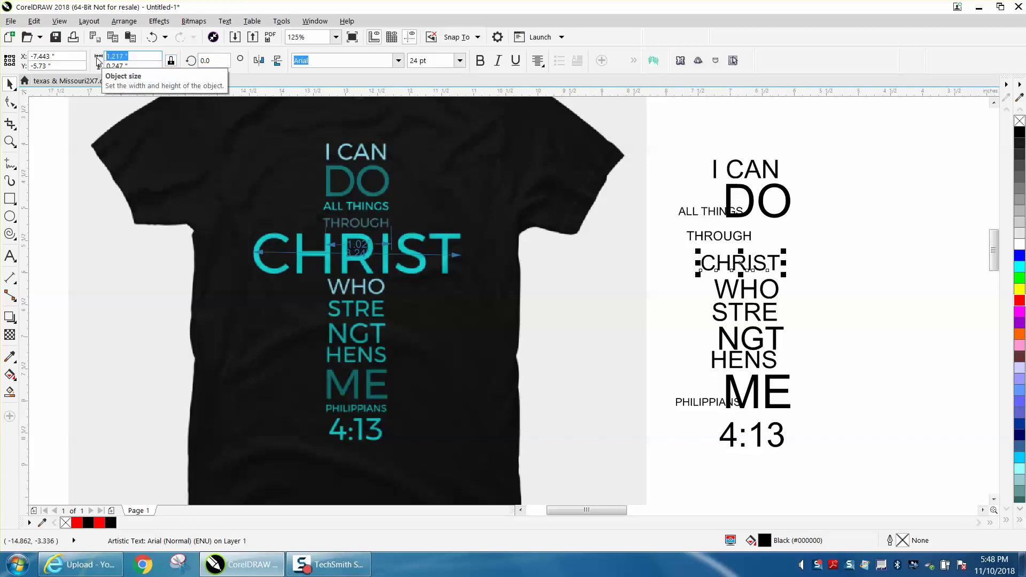
type("2.")
type("5")
key("Return")
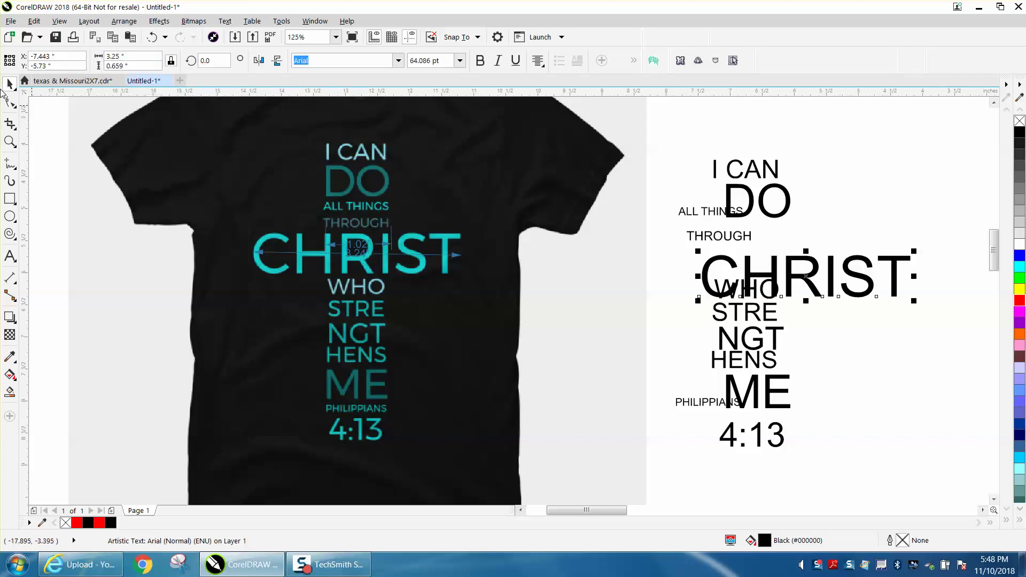
left_click(10, 141)
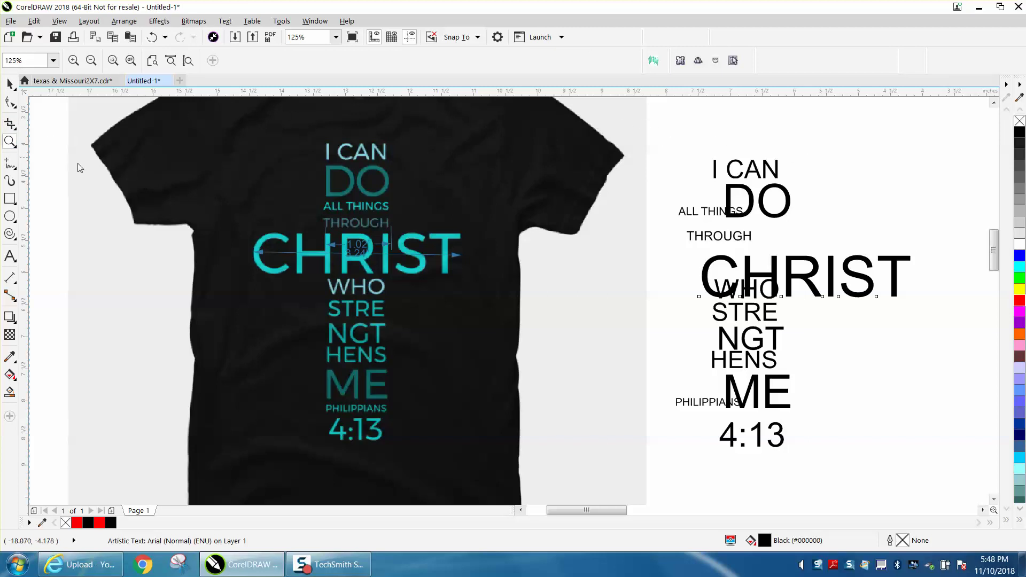
Drag the vertical guideline left so it sits beside the word stack.
left_click(861, 175)
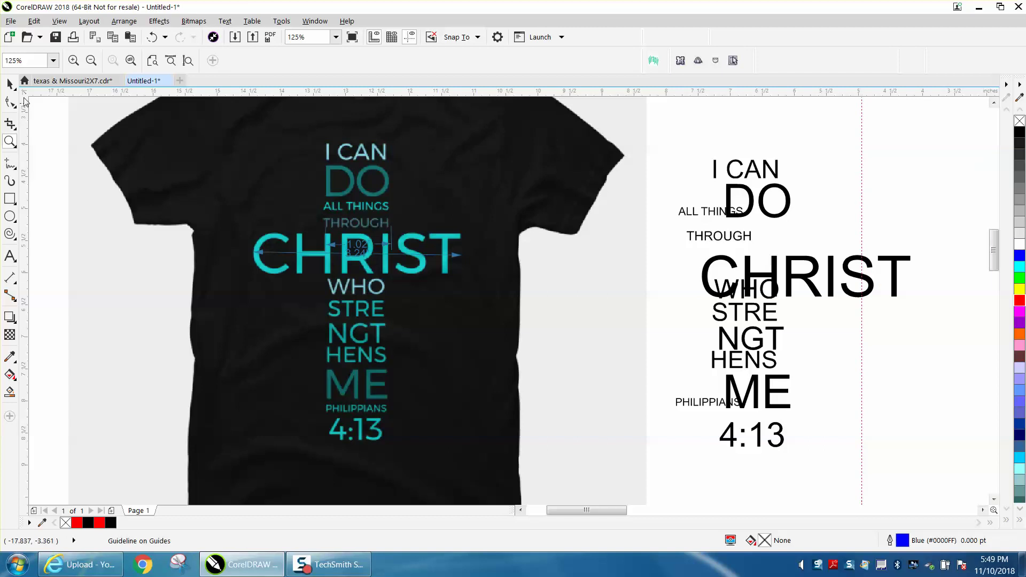
left_click(10, 84)
left_click_drag(859, 183, 827, 174)
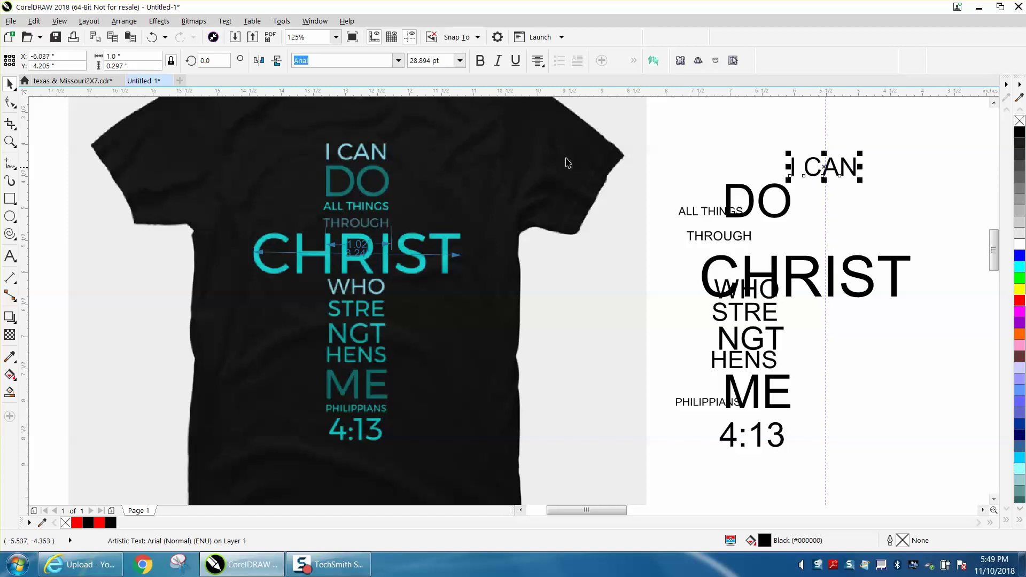
Turn on View > Snap To > Guidelines.
left_click(59, 22)
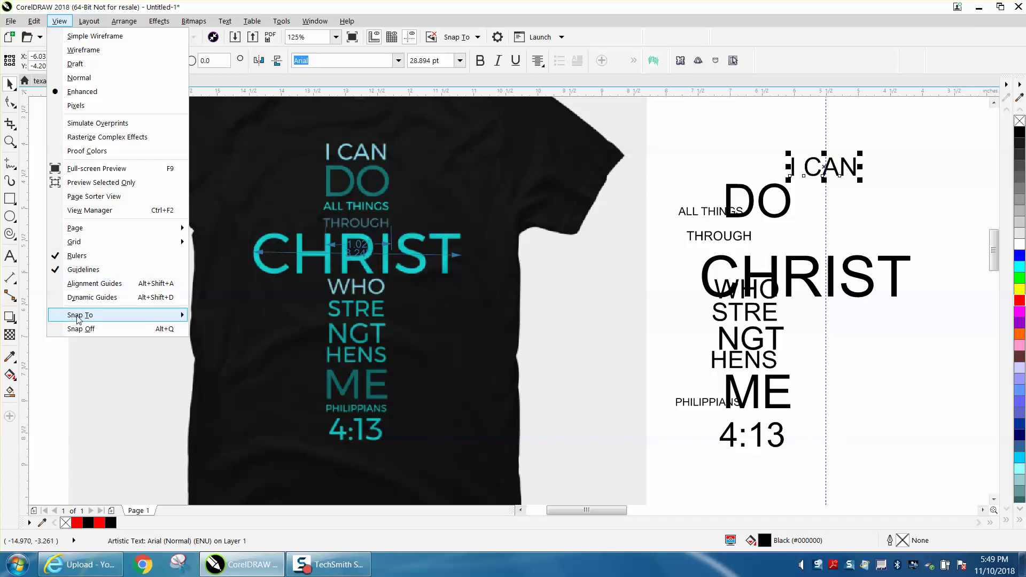
mouse_move(80, 317)
left_click(214, 362)
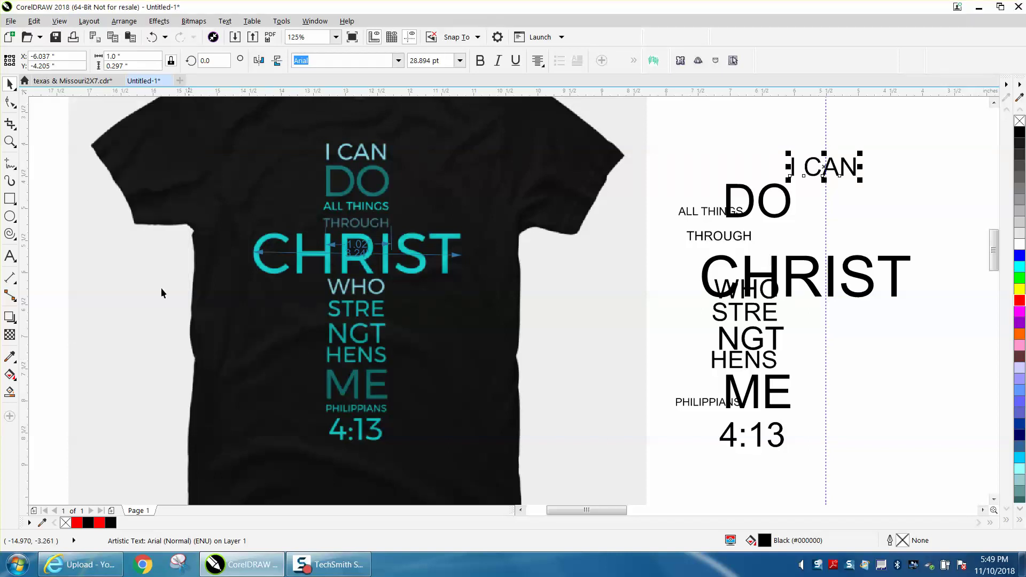
left_click(7, 142)
Centre I CAN, DO, ALL THINGS, THROUGH and CHRIST in order on the vertical guideline.
left_click_drag(680, 135, 913, 373)
left_click(10, 84)
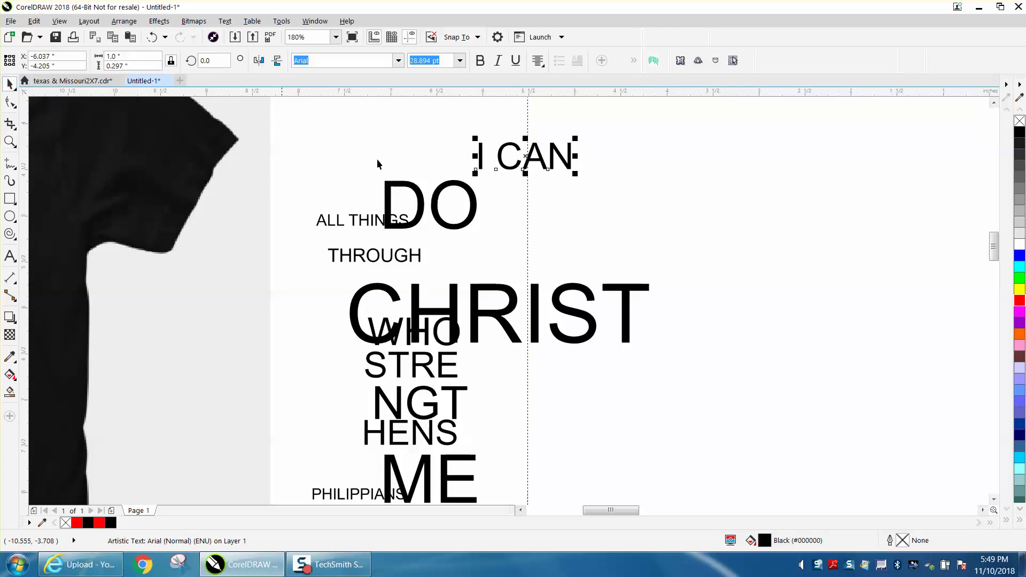
mouse_move(537, 169)
left_mouse_down()
mouse_move(634, 173)
mouse_move(529, 163)
left_mouse_up()
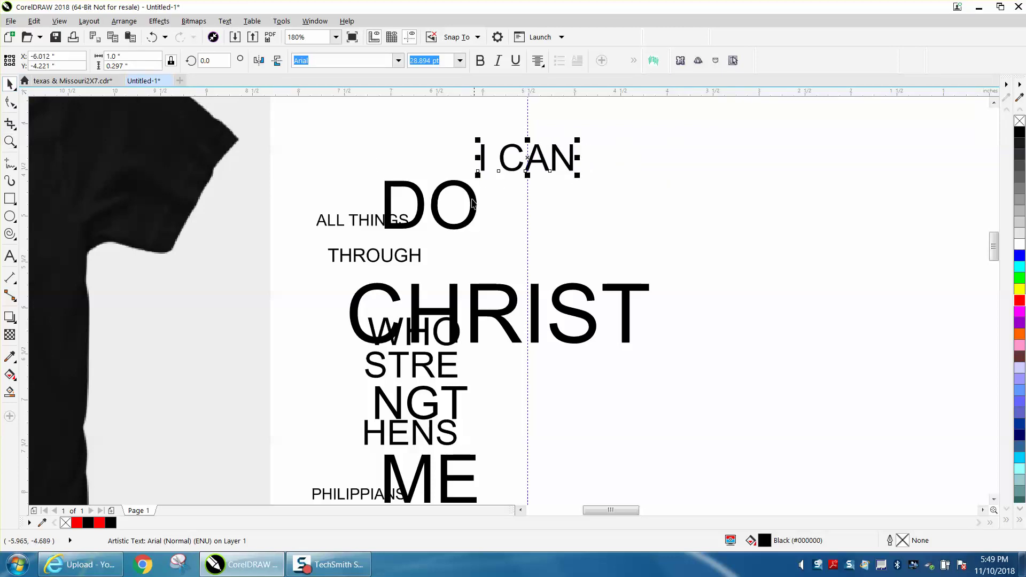
left_click(452, 202)
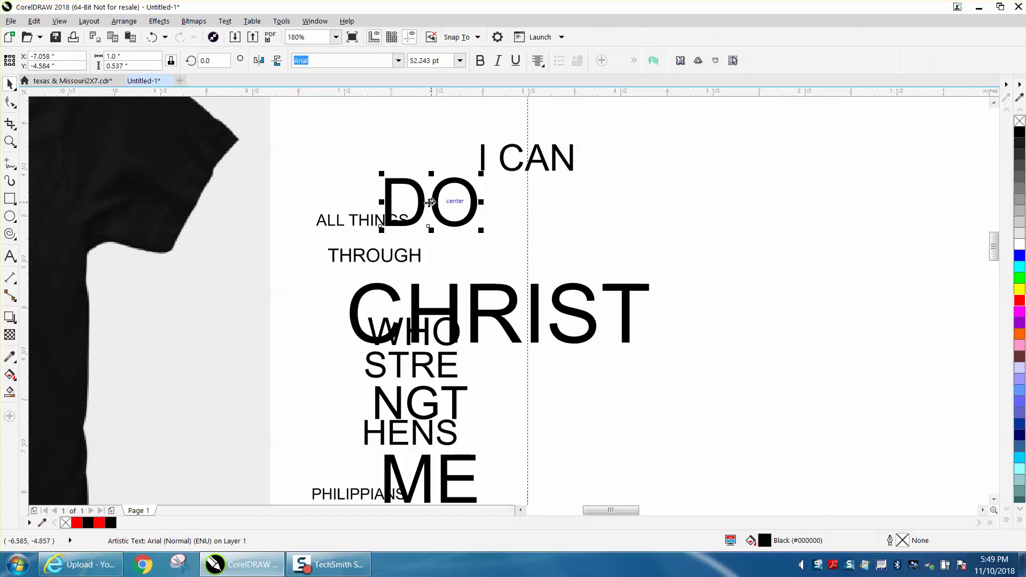
left_click_drag(427, 206, 527, 203)
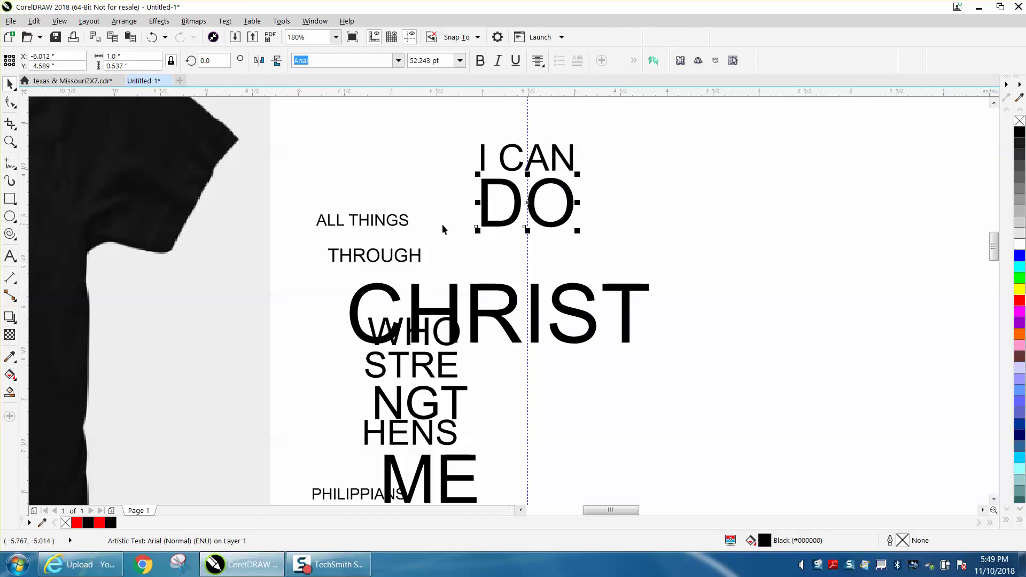
left_click_drag(407, 225, 559, 247)
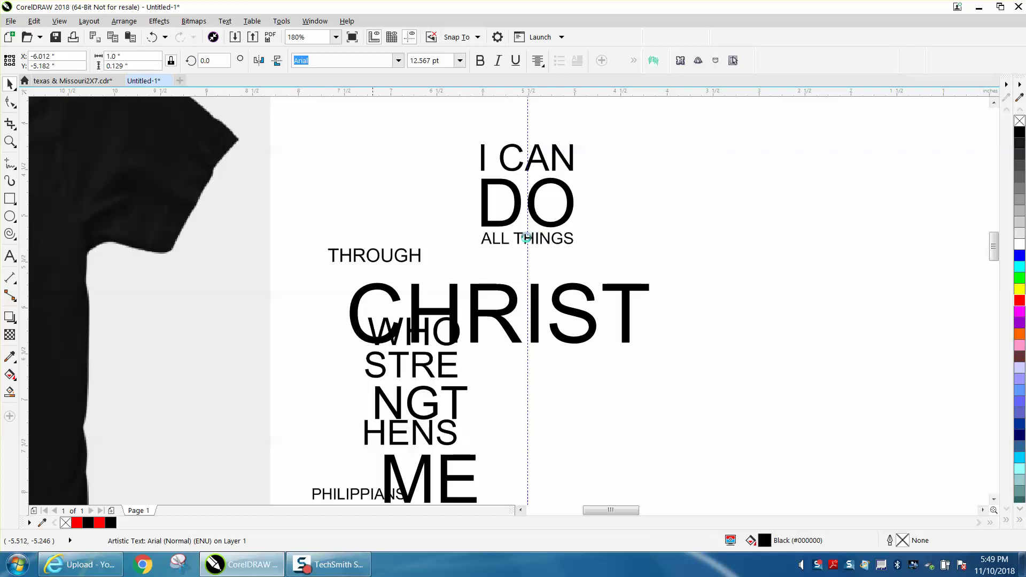
left_click(406, 256)
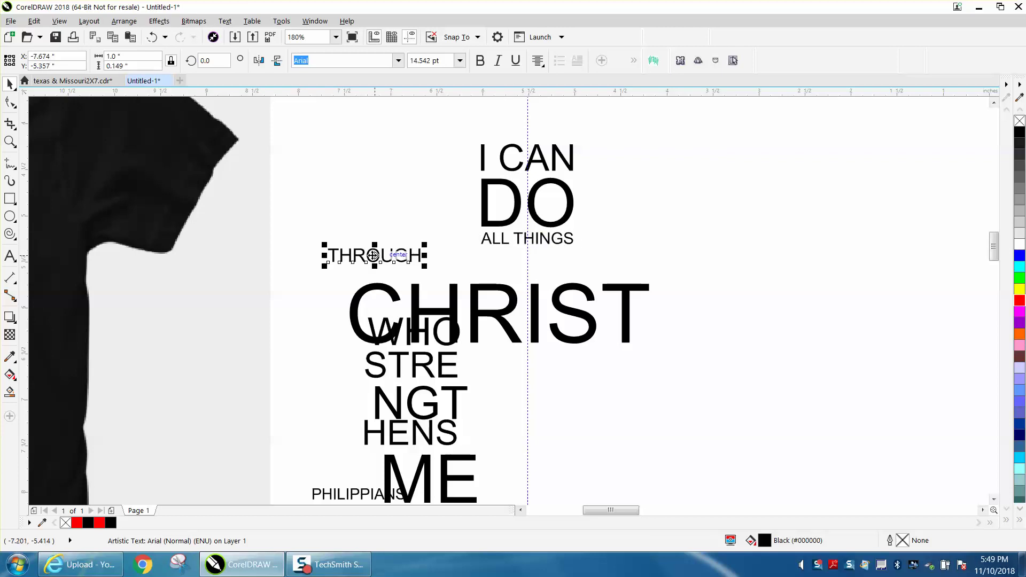
left_click_drag(373, 255, 526, 257)
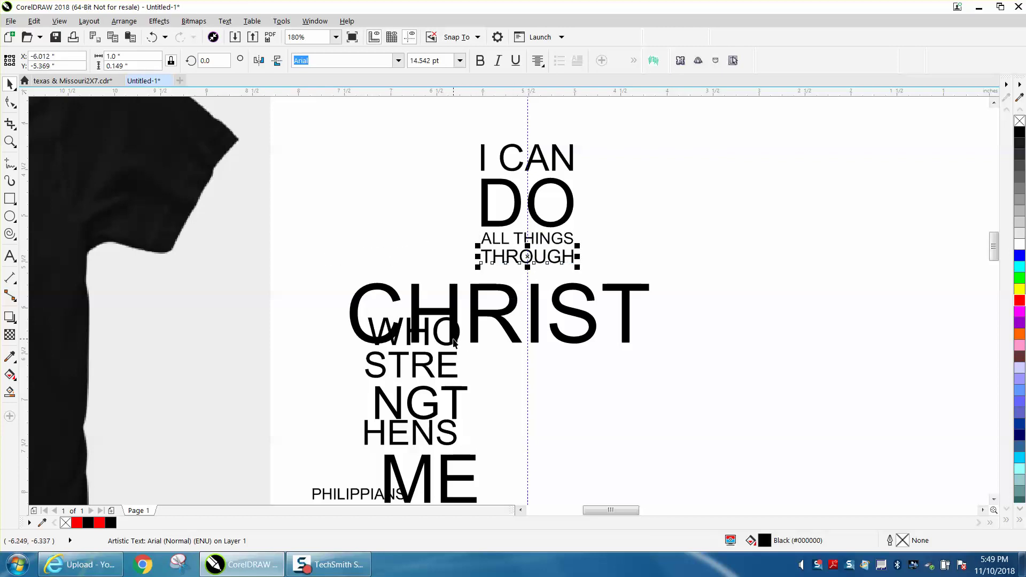
left_click_drag(514, 302, 527, 297)
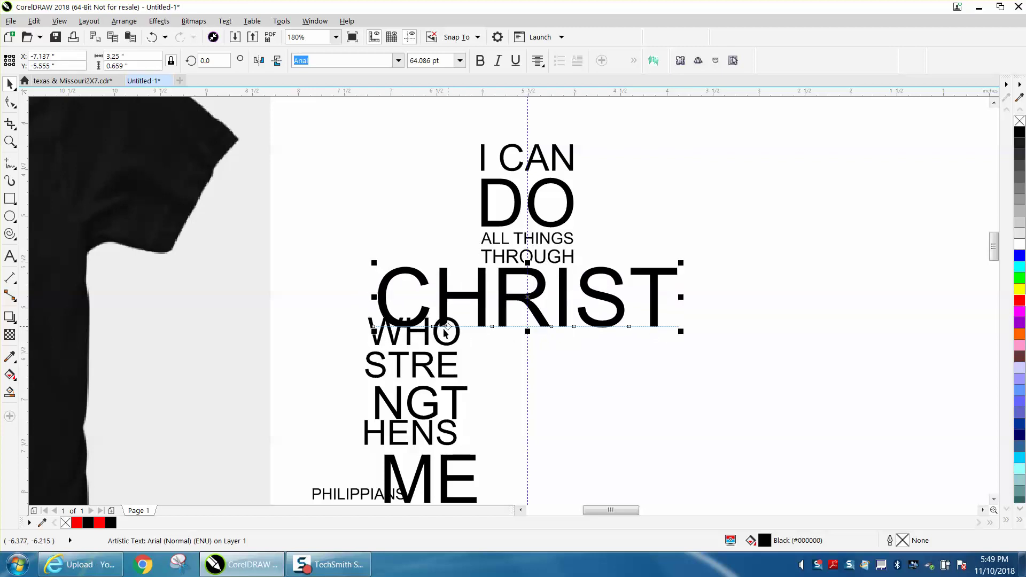
Centre WHO, STRE, NGT, HENS and ME in order beneath CHRIST on the guideline.
left_click(429, 340)
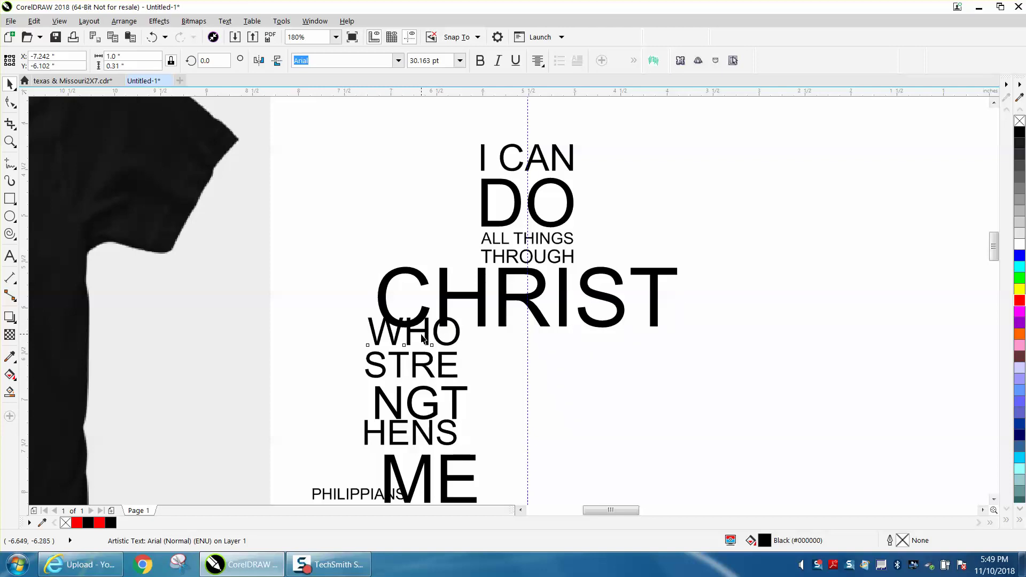
left_click_drag(419, 337, 527, 343)
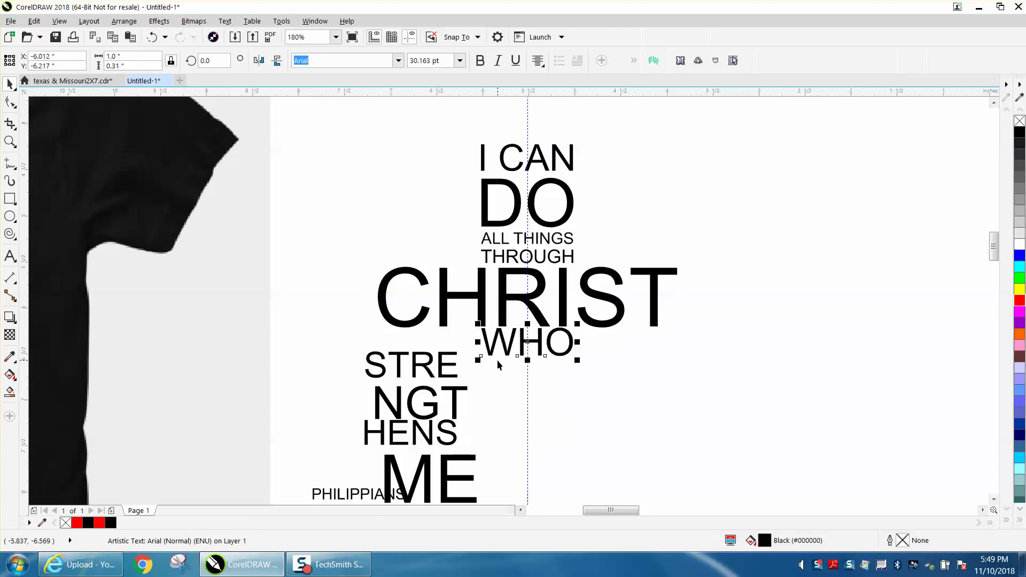
left_click_drag(449, 363, 527, 375)
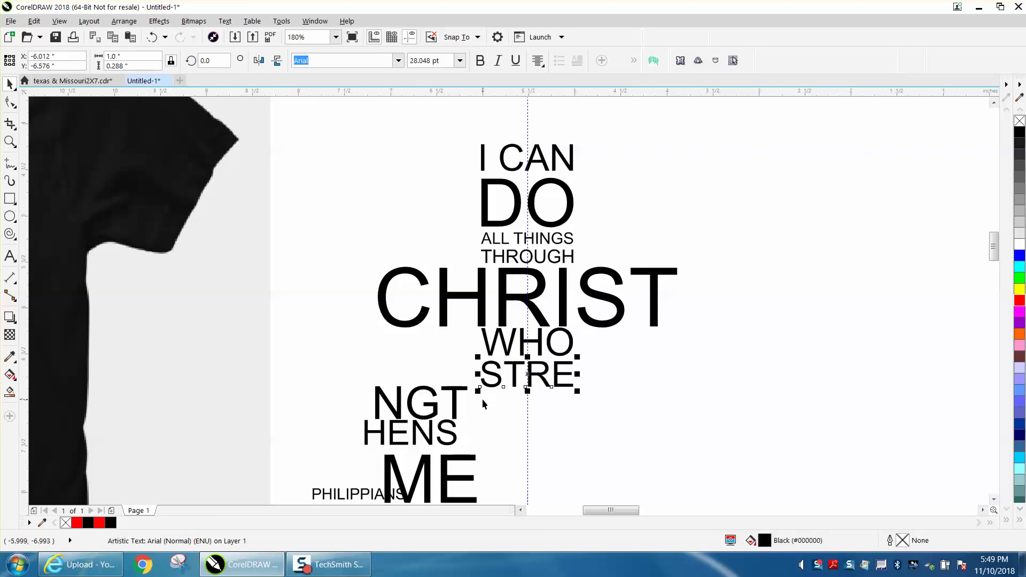
left_click(449, 386)
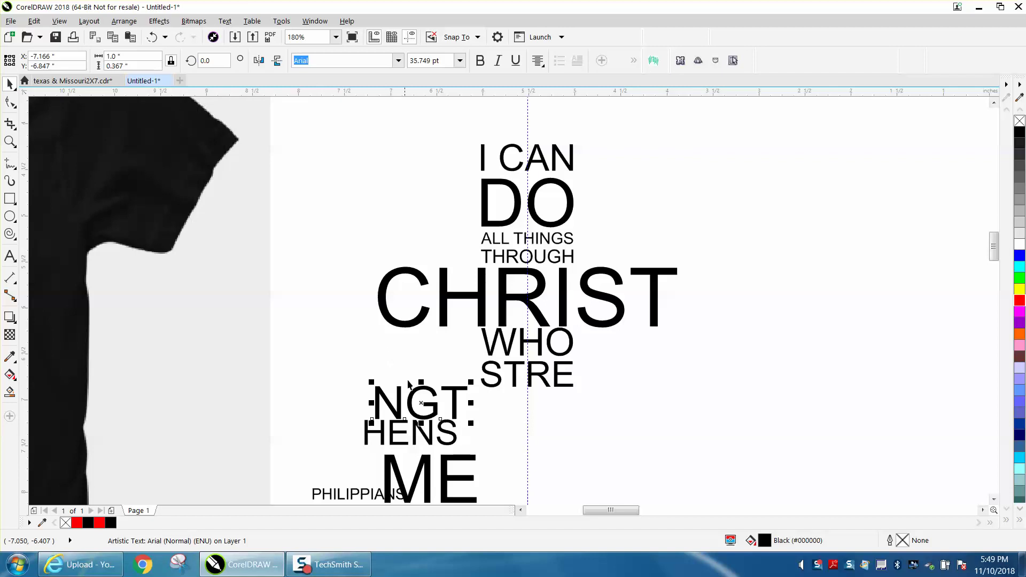
left_click_drag(422, 404, 531, 408)
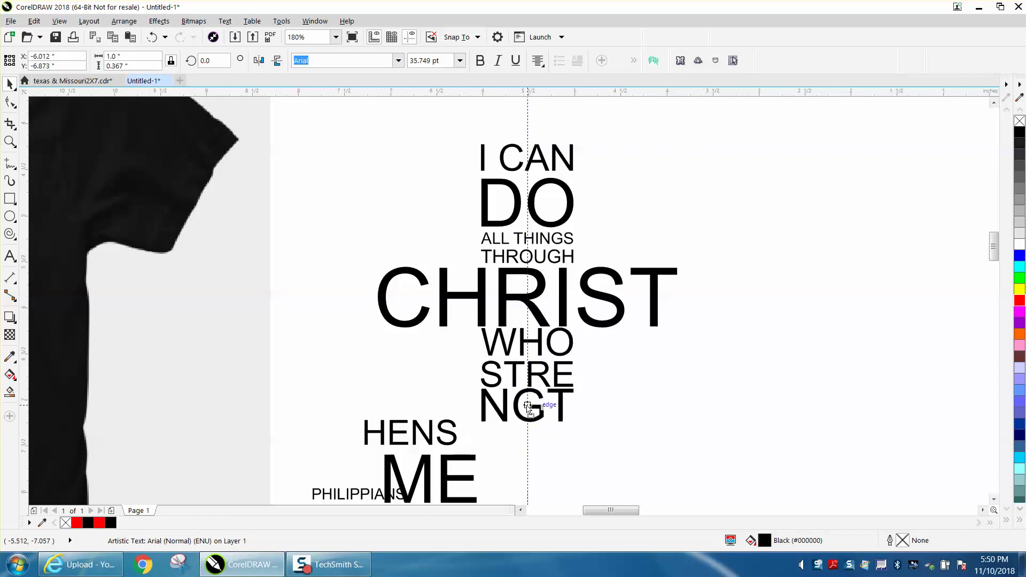
left_click(445, 436)
left_click_drag(451, 434, 566, 438)
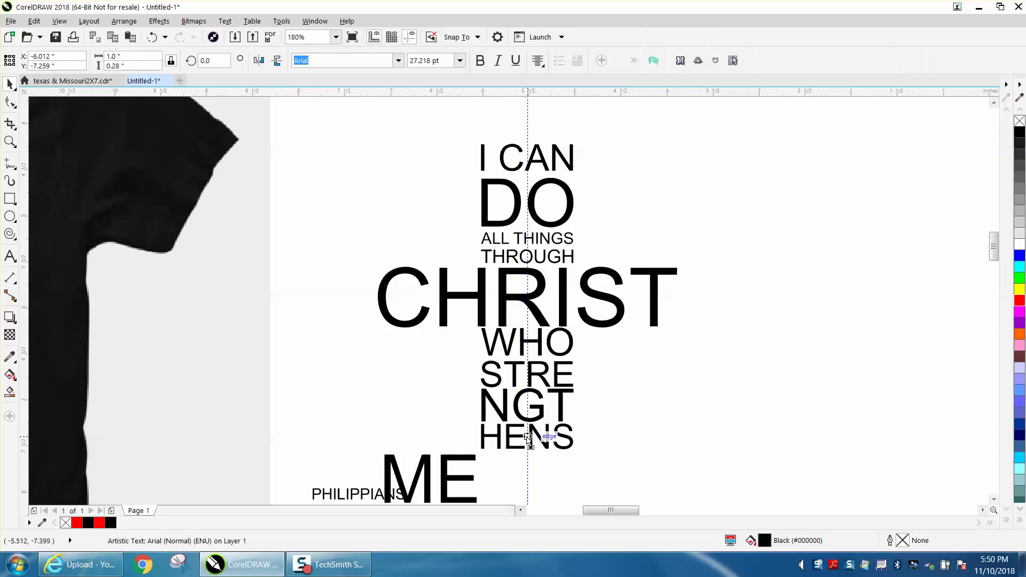
left_click_drag(466, 460, 530, 470)
Place PHILIPPIANS under ME and centre 4:13 beneath it on the guideline.
scroll(505, 445, "down", 2)
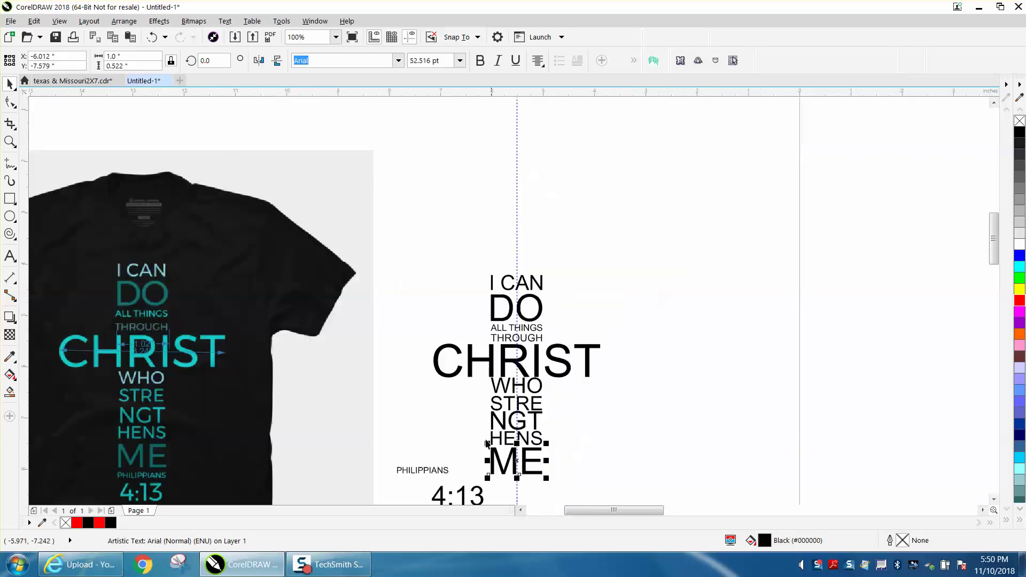
left_click(429, 470)
left_click_drag(428, 470, 518, 497)
left_click(465, 496)
Zoom in on the text cross and return to the Pick tool.
scroll(424, 395, "down", 2)
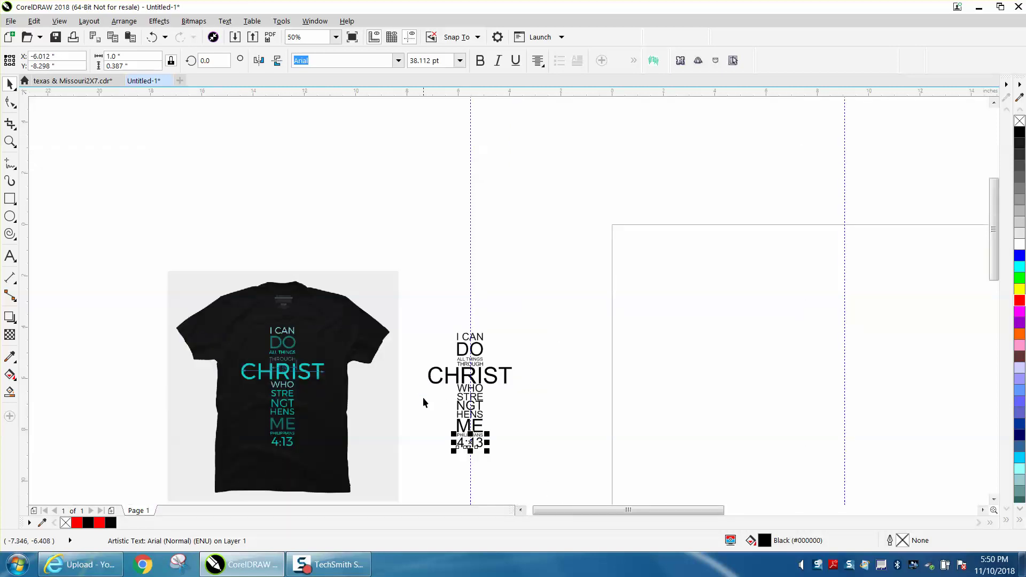
left_click(10, 142)
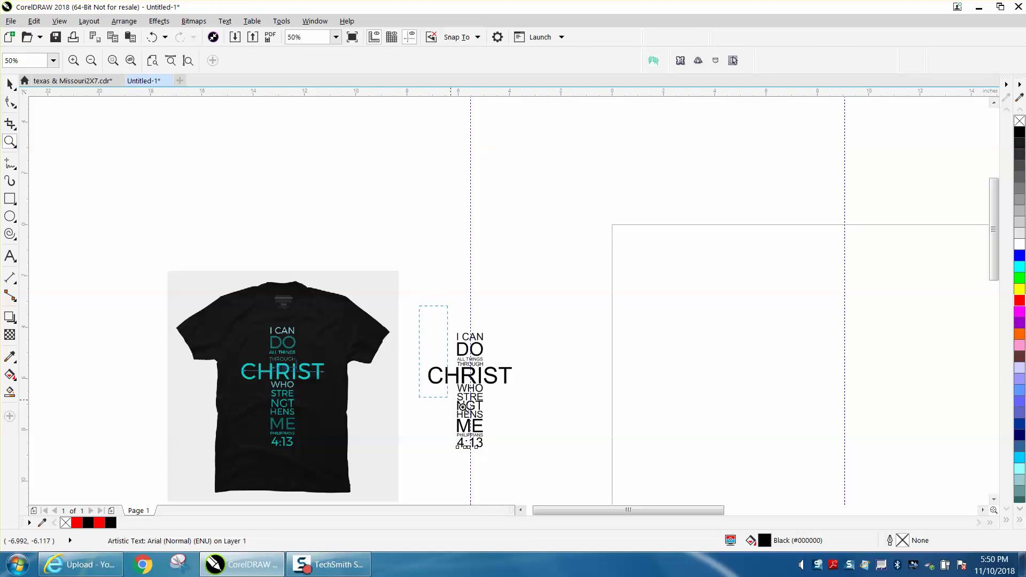
left_click_drag(463, 408, 562, 476)
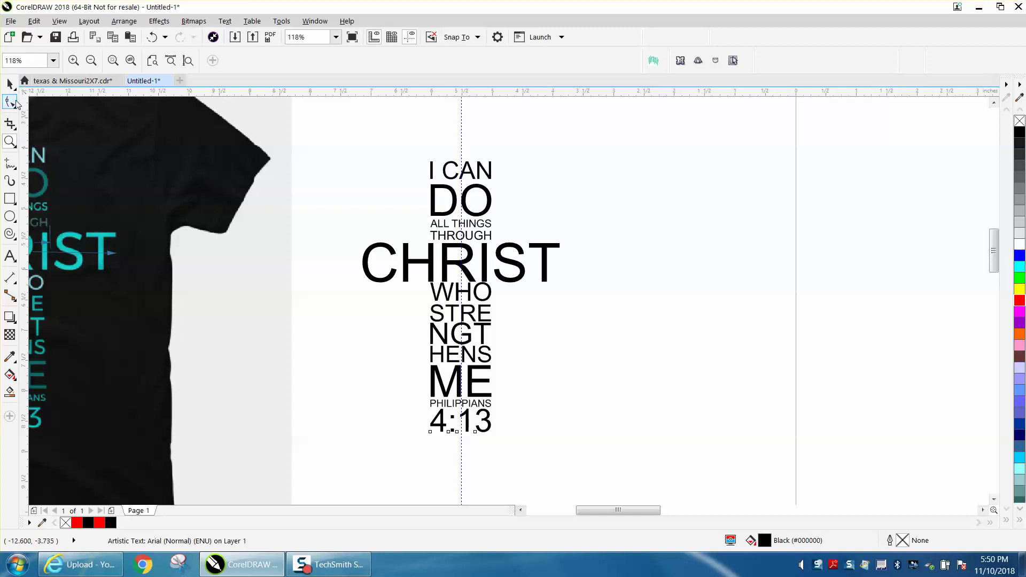
left_click(10, 84)
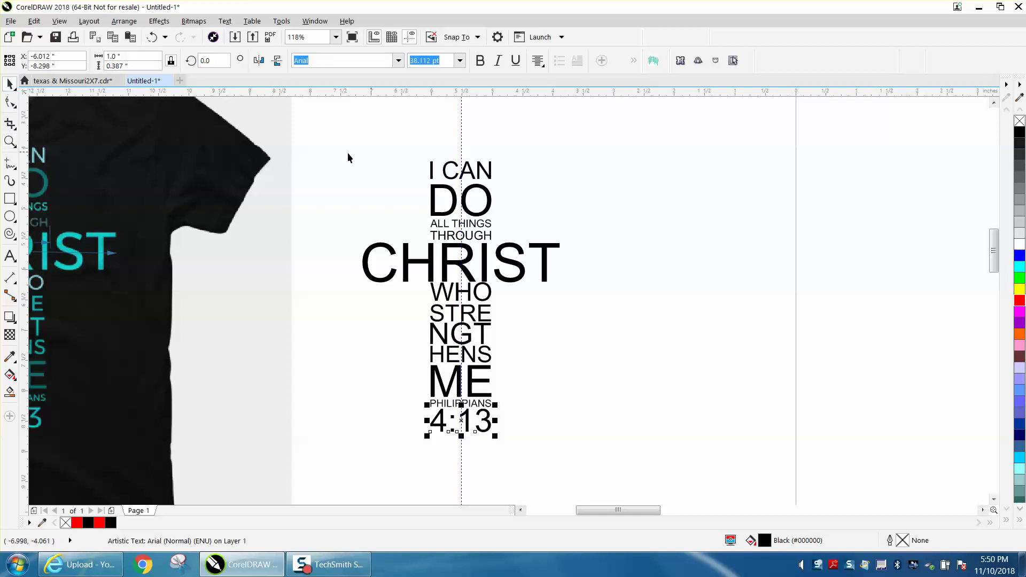
left_click(10, 141)
left_click(351, 143)
Close the gaps among I CAN, ALL THINGS, THROUGH, CHRIST, WHO and STRE.
key("z")
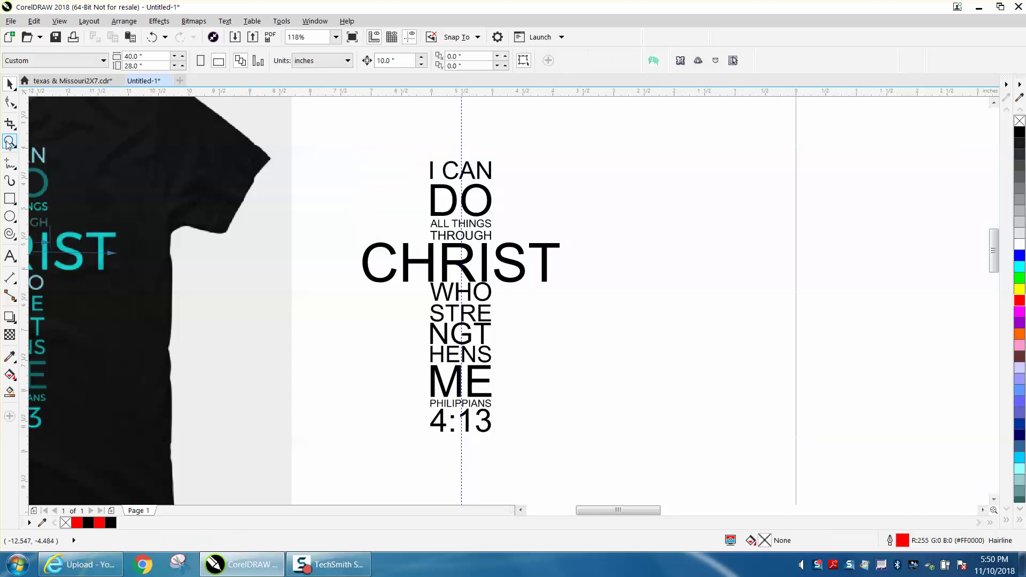
scroll(605, 379, "up", 1)
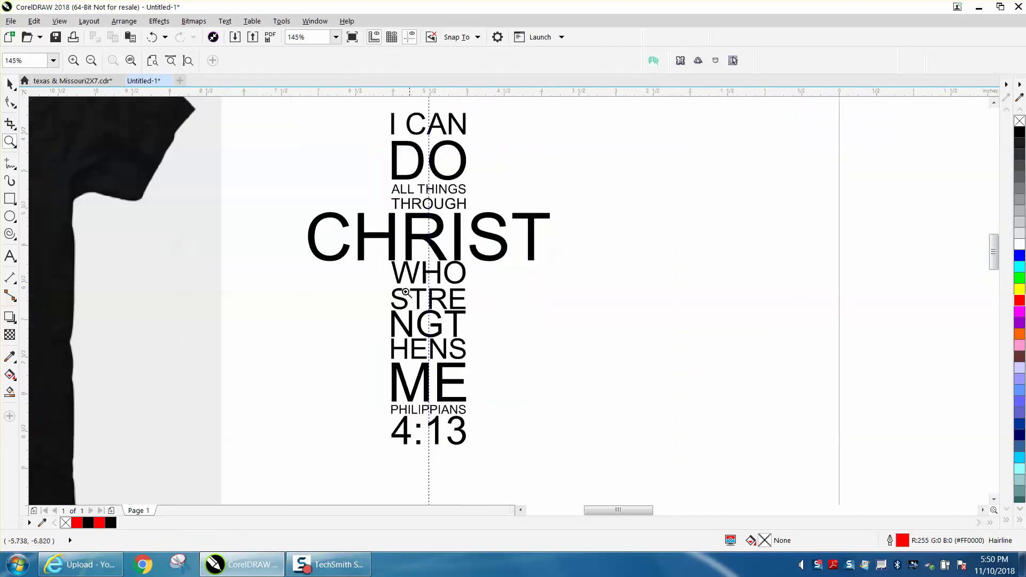
left_click(10, 84)
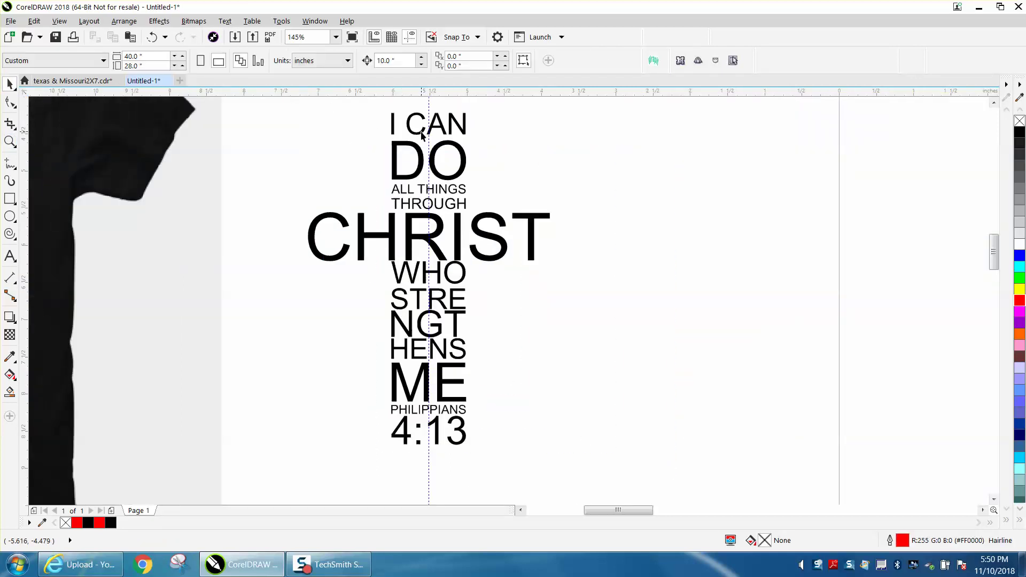
left_click_drag(423, 133, 422, 138)
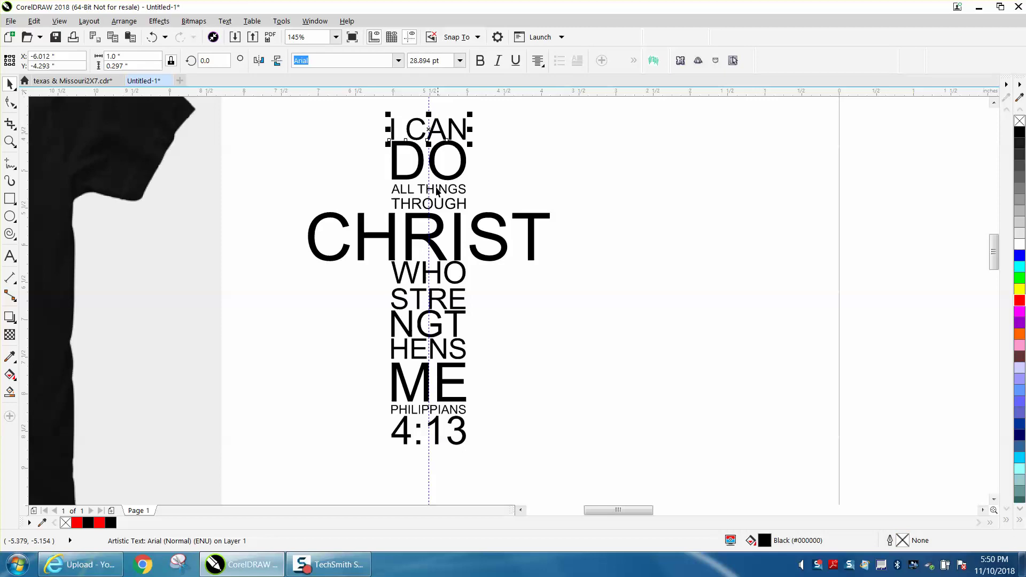
left_click_drag(432, 195, 428, 199)
left_click(429, 204)
left_click(429, 220)
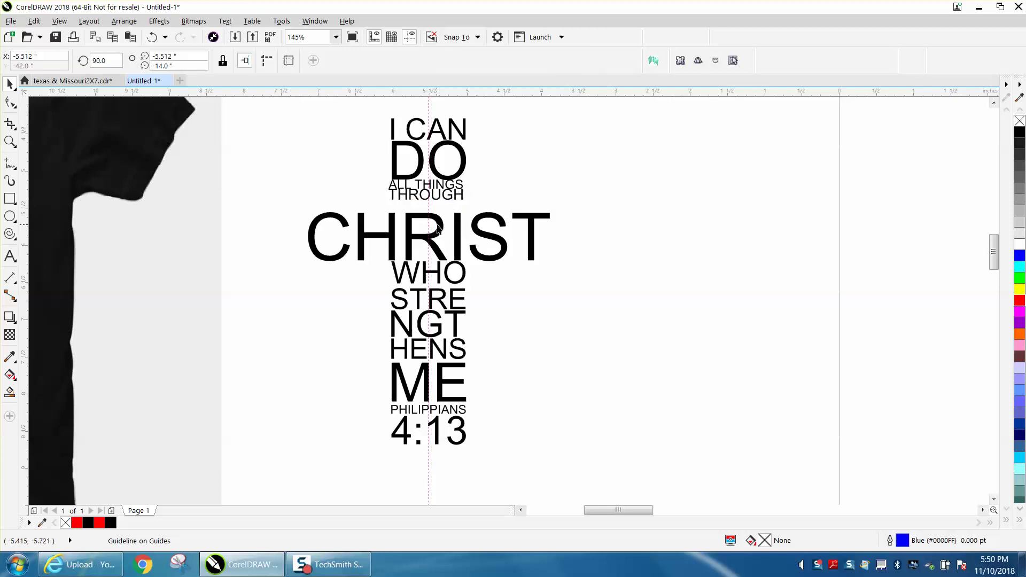
left_click(437, 228)
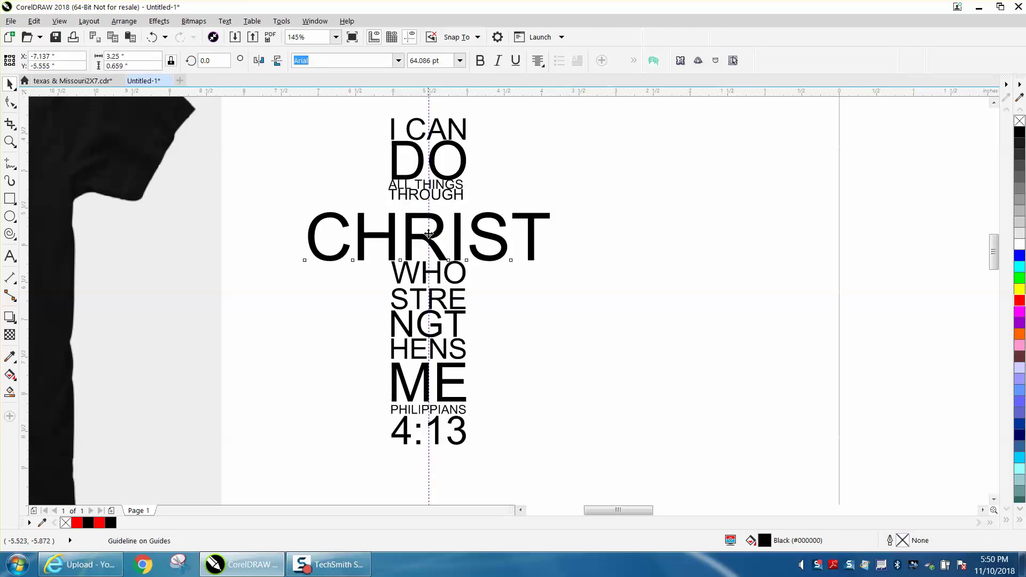
left_click_drag(428, 234, 428, 219)
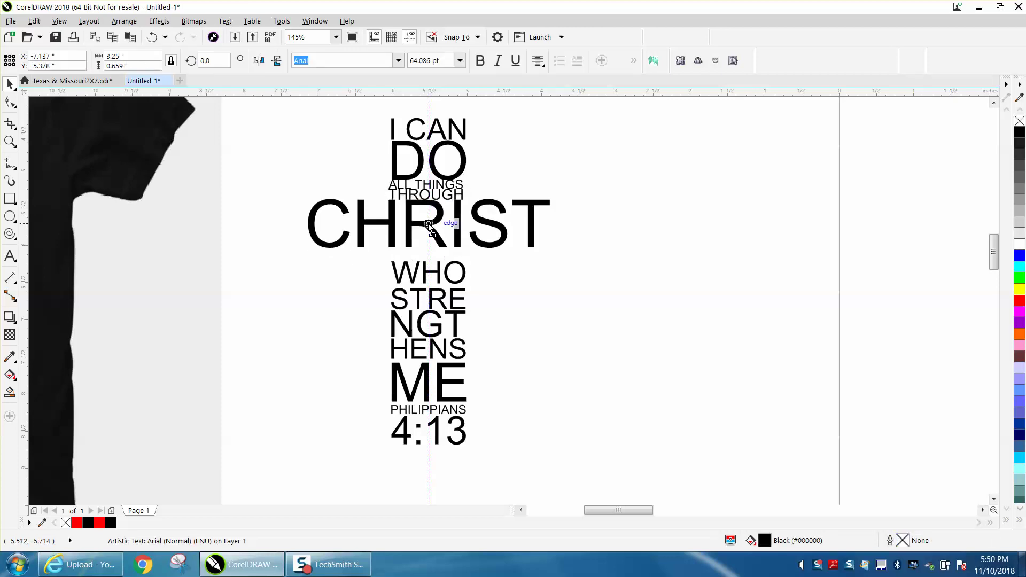
left_click(426, 277)
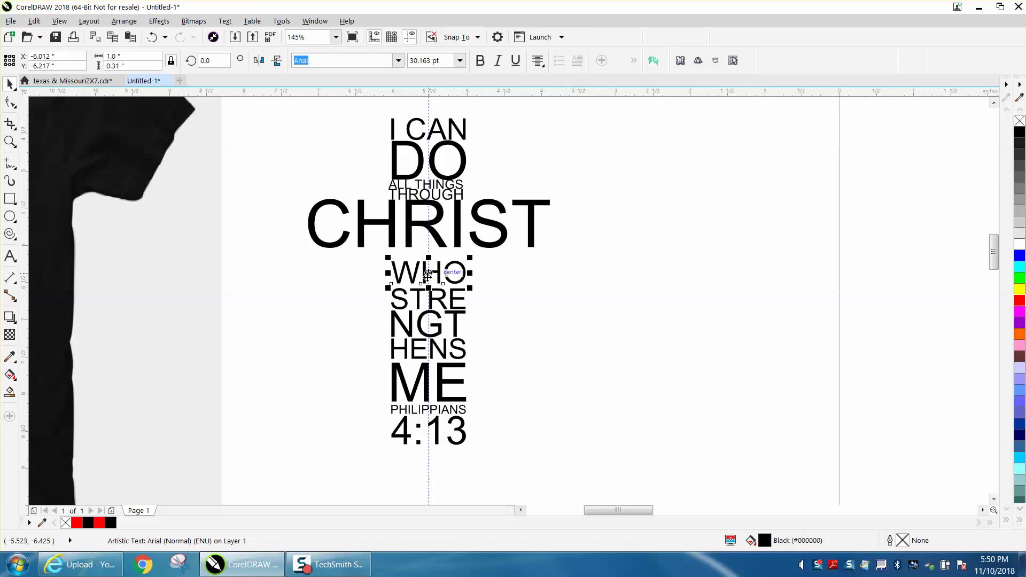
mouse_move(428, 274)
left_mouse_down()
mouse_move(429, 261)
mouse_move(431, 285)
left_mouse_up()
left_click(436, 293)
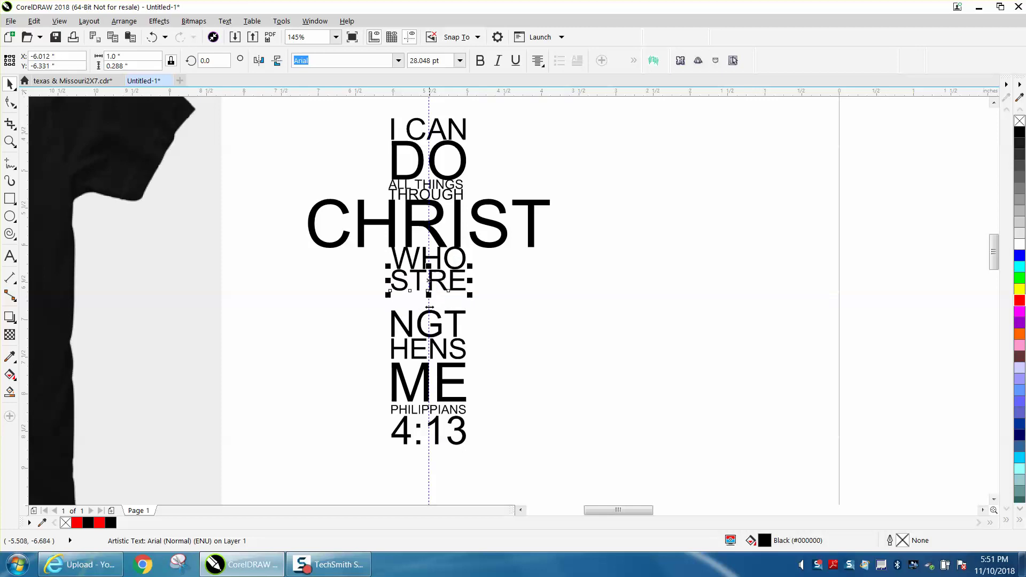
Raise NGT, HENS, ME, PHILIPPIANS and 4:13 so each sits directly under the word above.
left_click(433, 319)
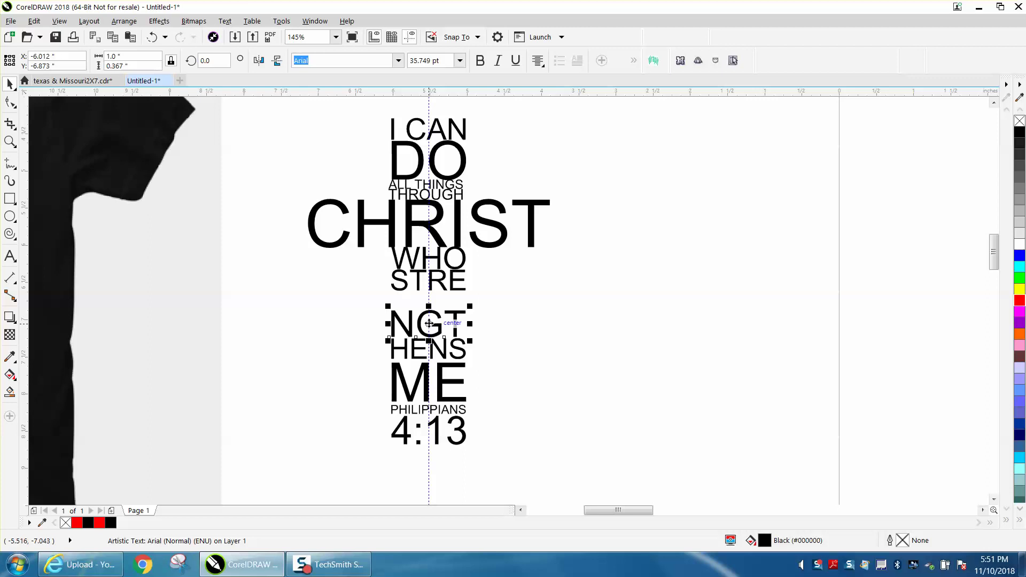
left_click_drag(429, 323, 429, 306)
left_click(430, 352)
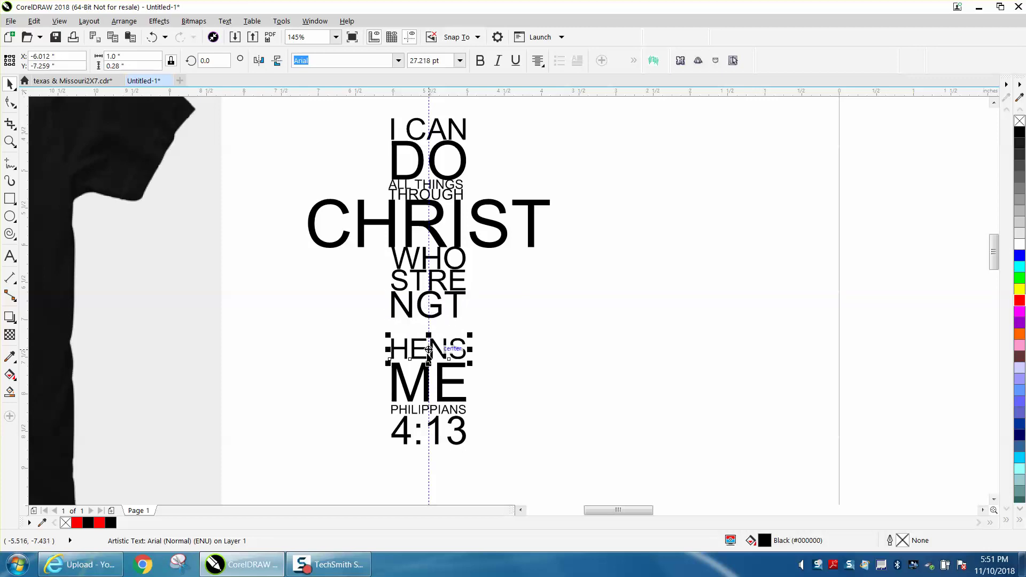
left_click_drag(427, 350, 429, 329)
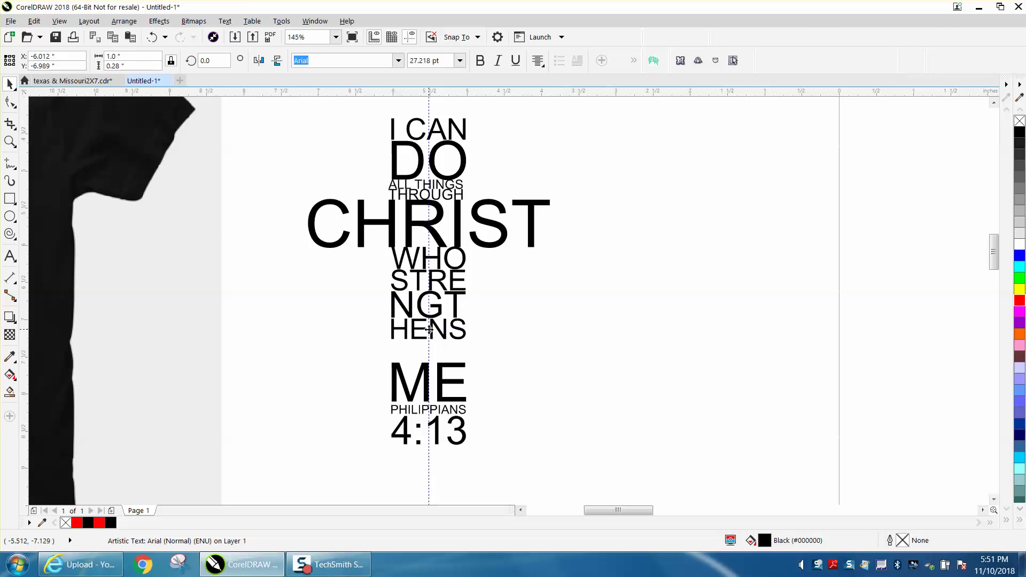
left_click(426, 368)
left_click_drag(427, 380, 431, 366)
left_click(438, 409)
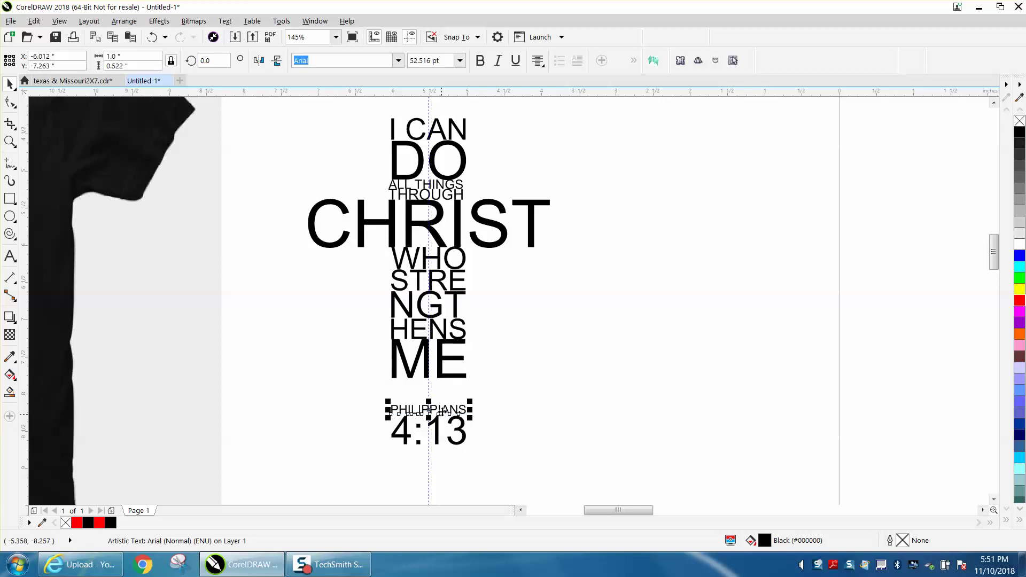
left_click_drag(438, 409, 432, 387)
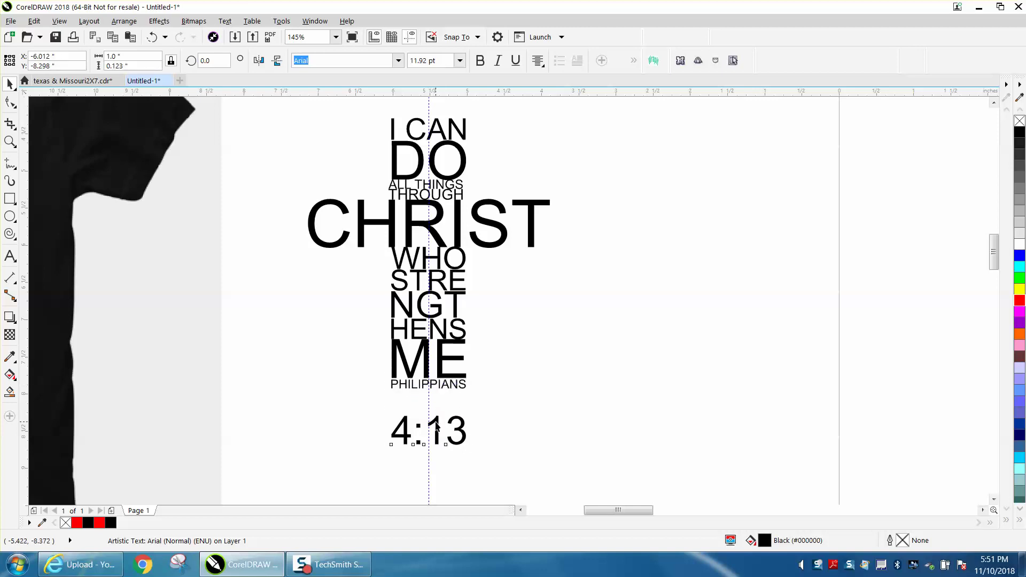
left_click_drag(433, 425, 430, 403)
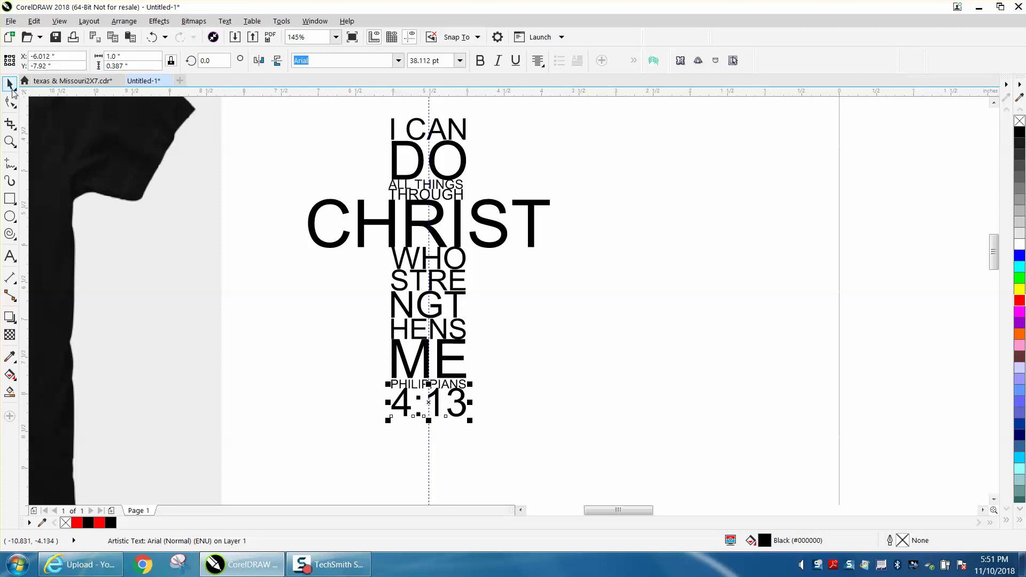
Try a 0.2" nudge distance on the whole word stack, then undo the move.
left_click_drag(295, 137, 512, 377)
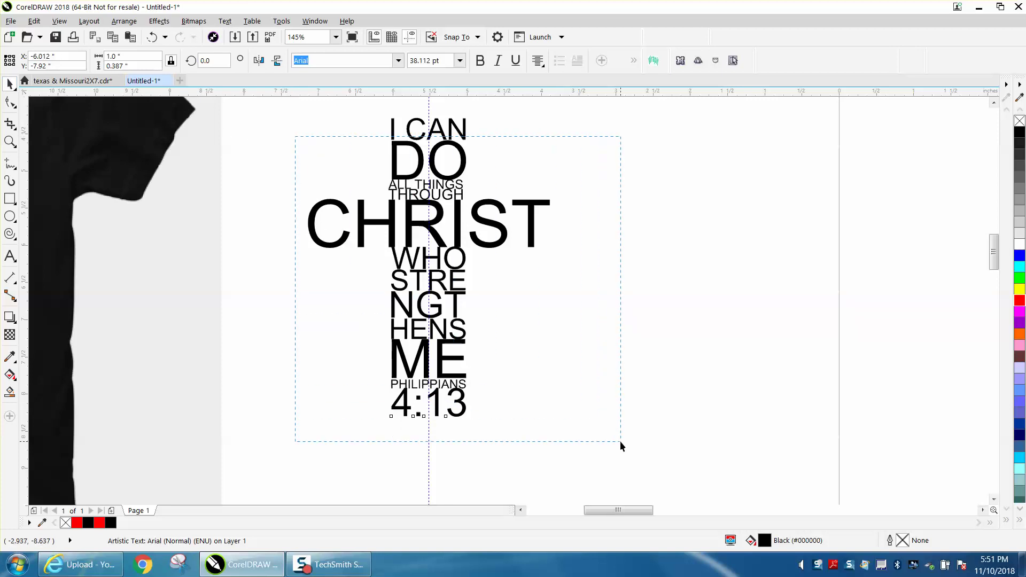
left_click_drag(620, 441, 620, 441)
left_click(257, 222)
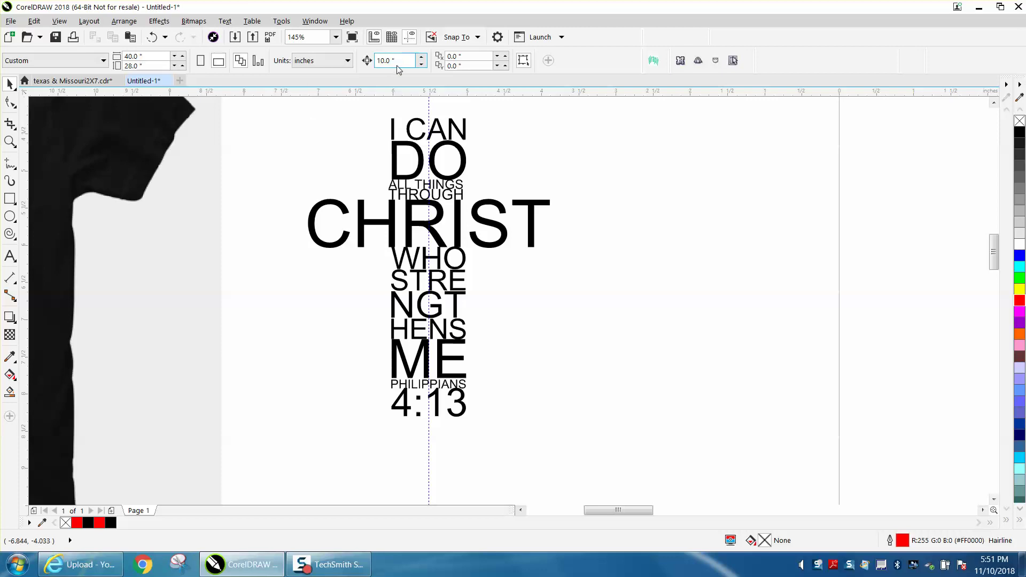
left_click_drag(396, 65, 367, 61)
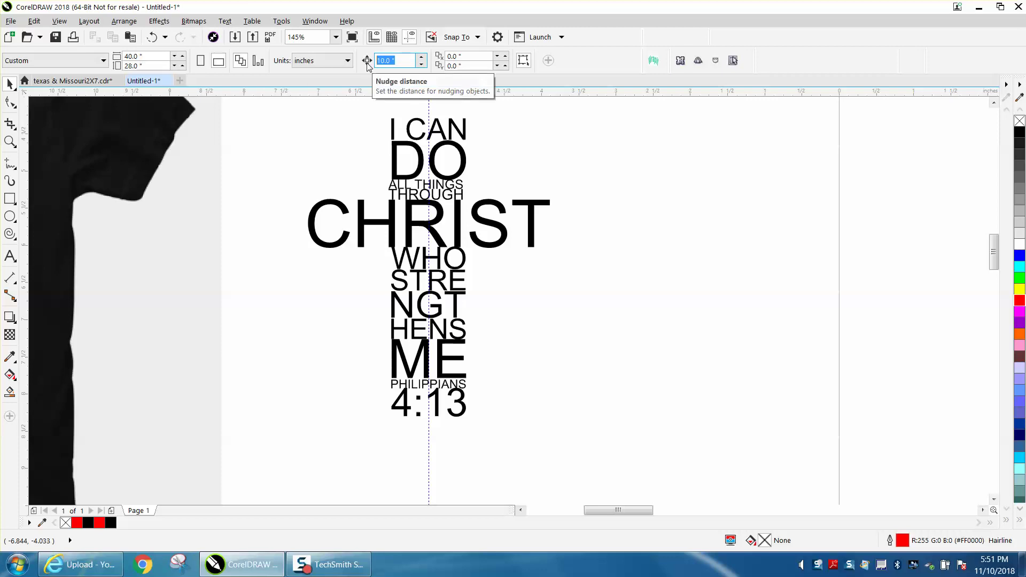
key("BackSpace")
type(".2")
key("Return")
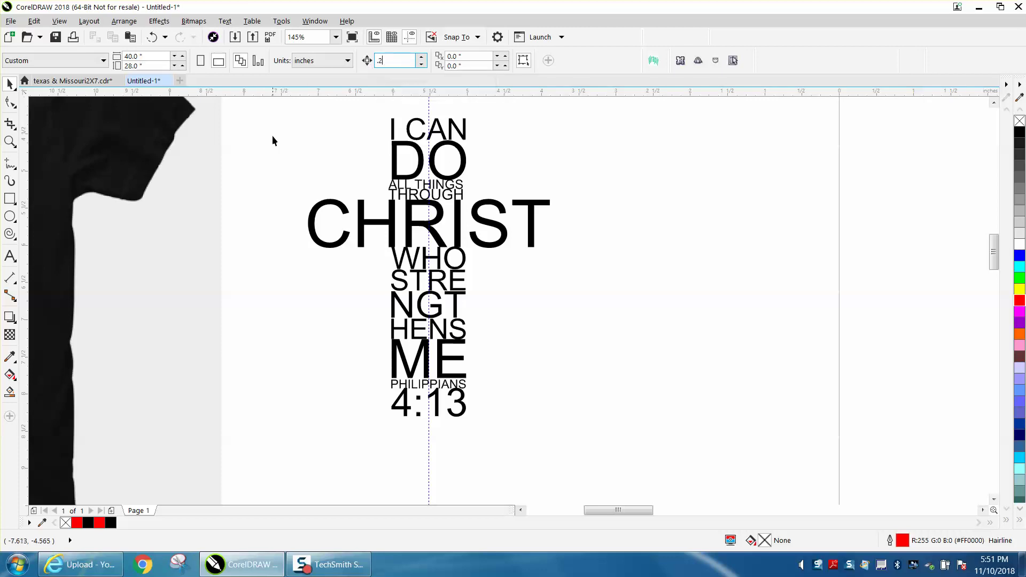
left_click_drag(274, 132, 626, 437)
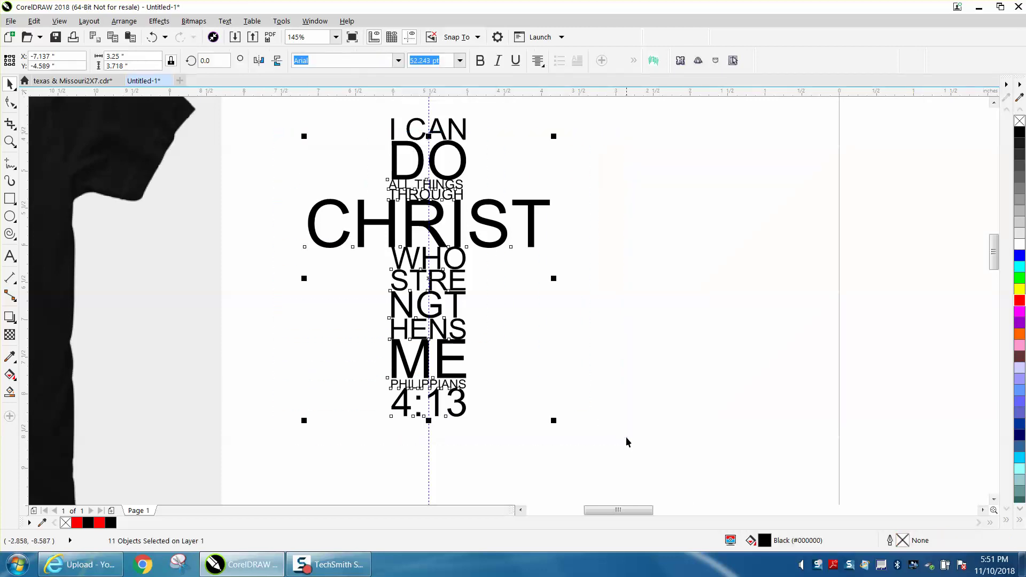
key("Down")
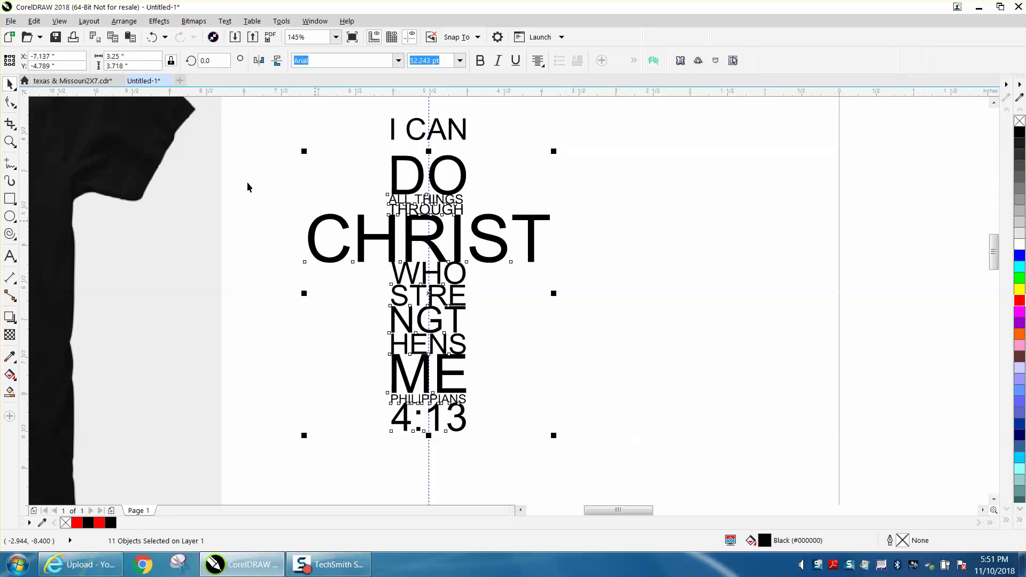
left_click(151, 37)
Set the nudge distance to 0.1" and nudge all stacked words down once.
left_click(387, 101)
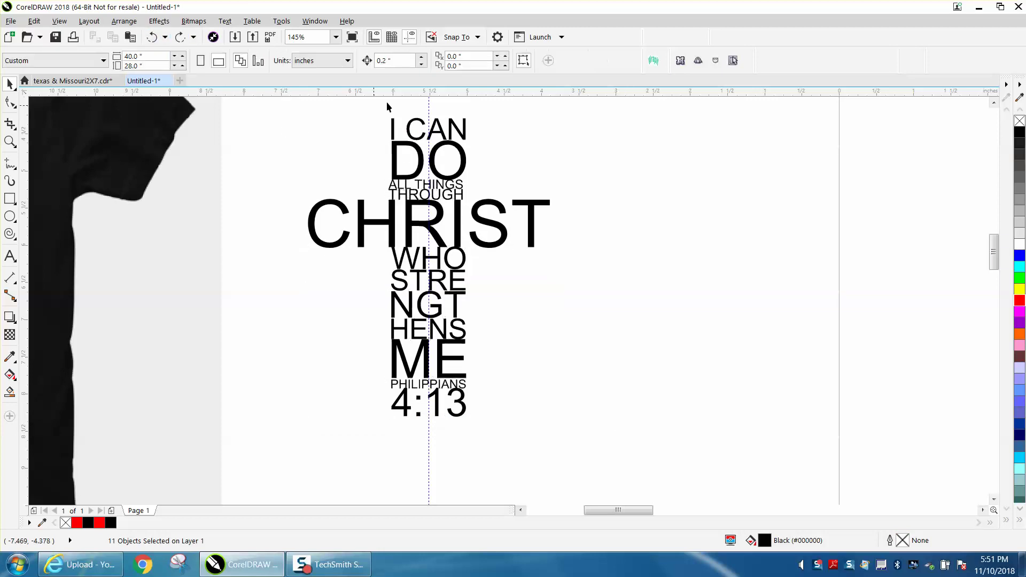
double_click(396, 60)
key("BackSpace")
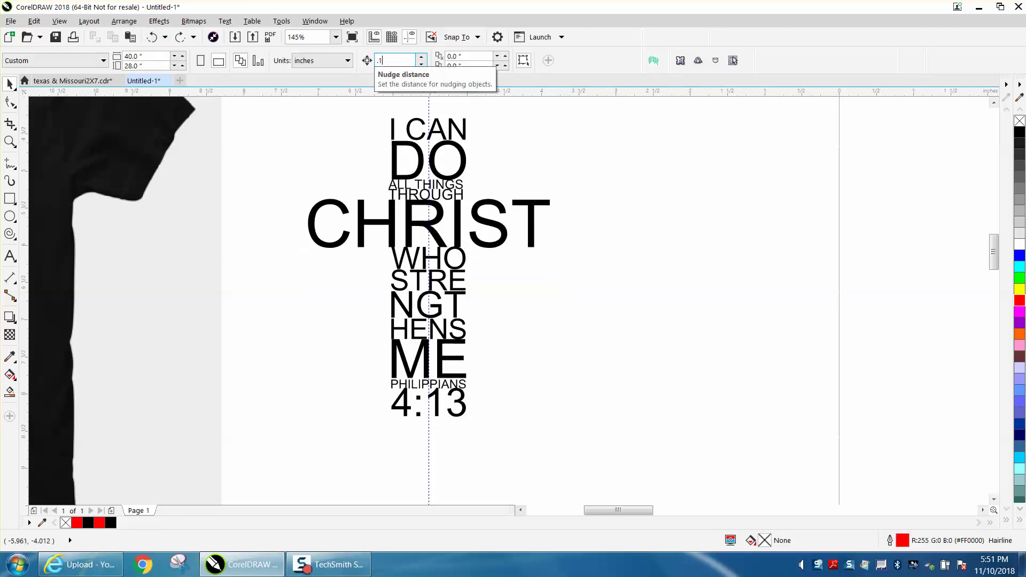
type(".1")
key("Return")
left_click_drag(295, 134, 589, 445)
key("Down")
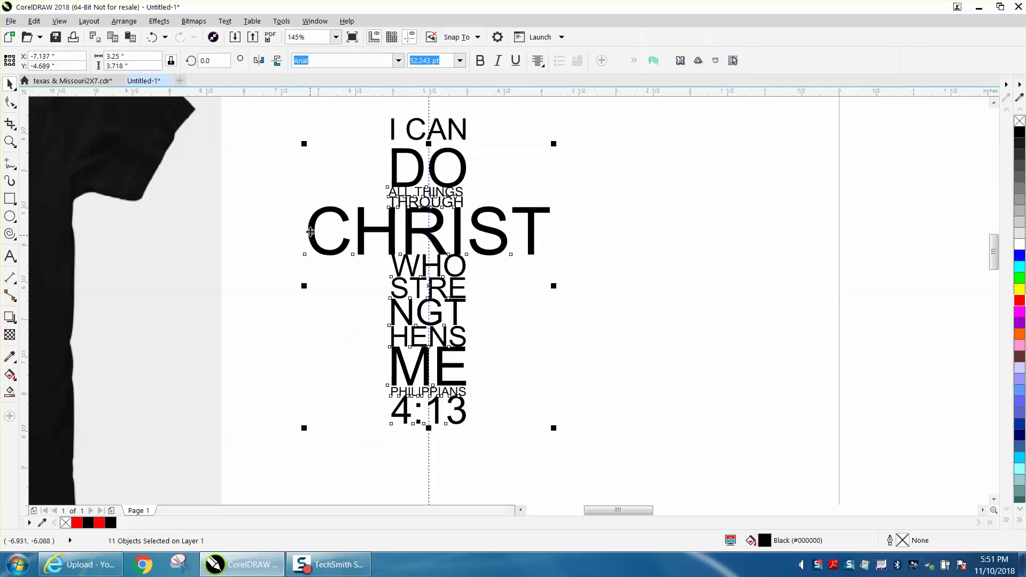
Nudge the lines below I CAN, from THROUGH, CHRIST and STRE down 0.1" each.
left_click_drag(279, 172, 602, 444)
key("Down")
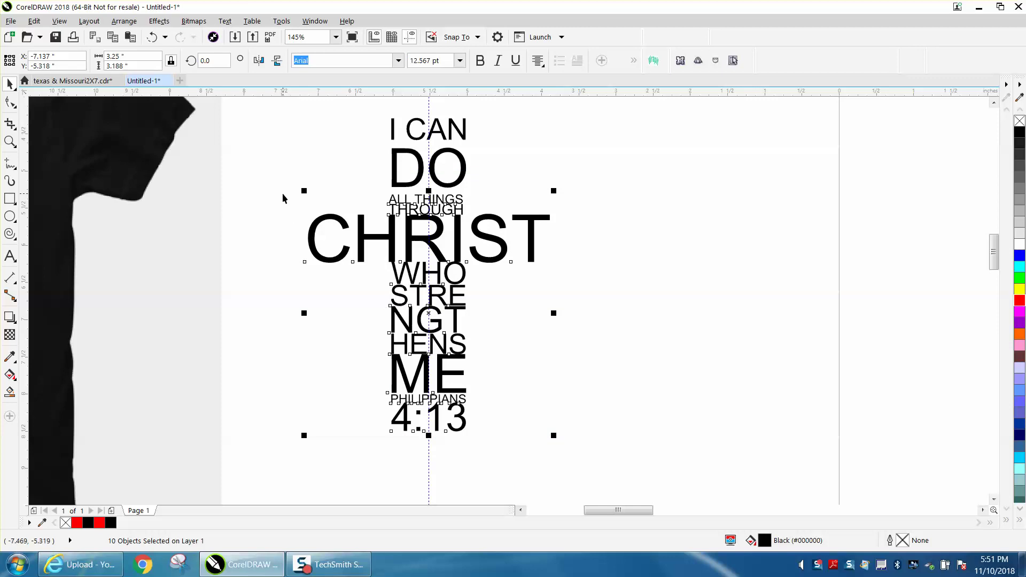
left_click_drag(283, 199, 289, 220)
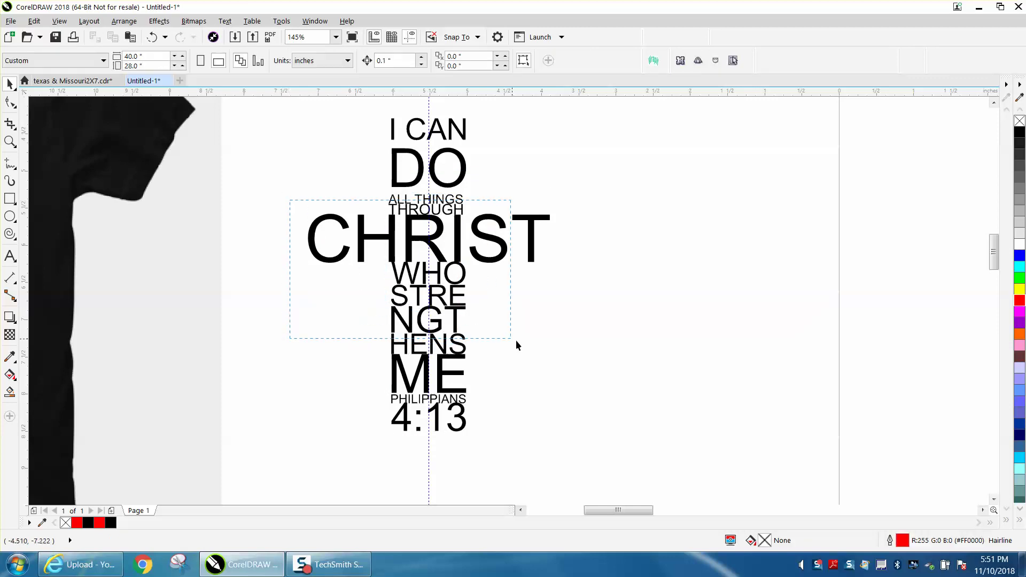
left_click_drag(515, 339, 560, 454)
key("Down")
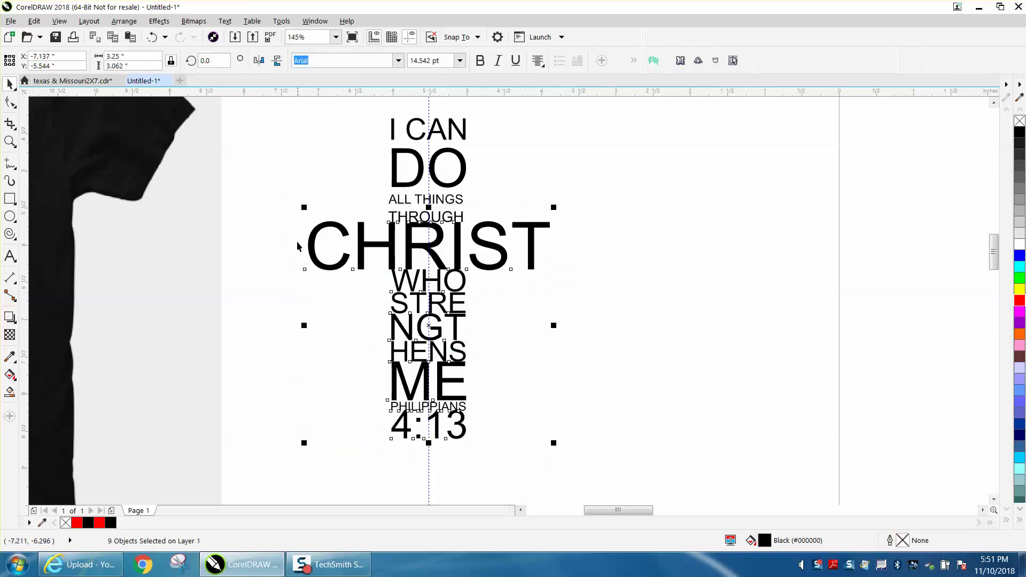
left_click_drag(282, 213, 578, 472)
key("Down")
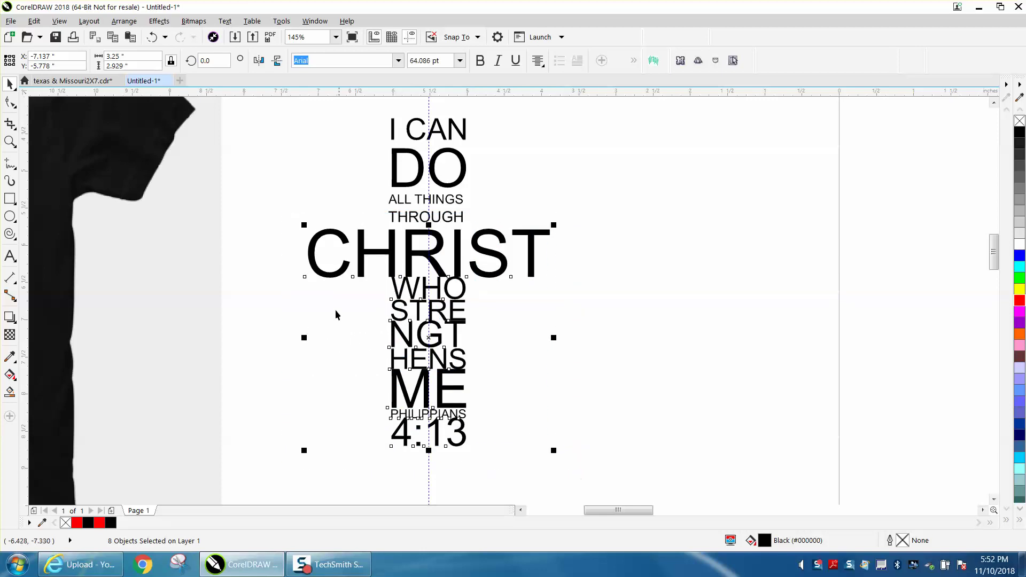
left_click_drag(298, 272, 511, 476)
key("Down")
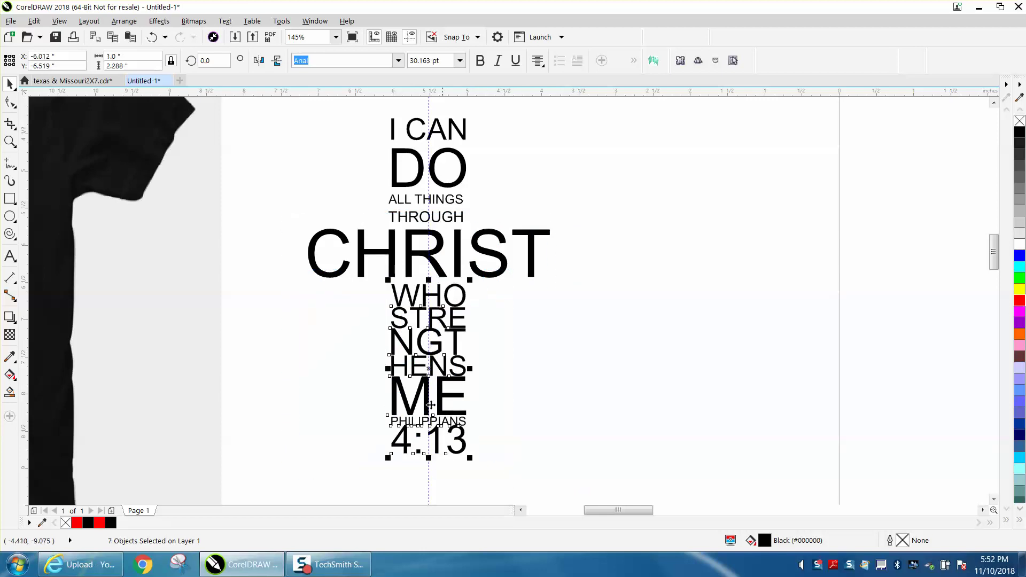
left_click_drag(365, 308, 524, 476)
key("Down")
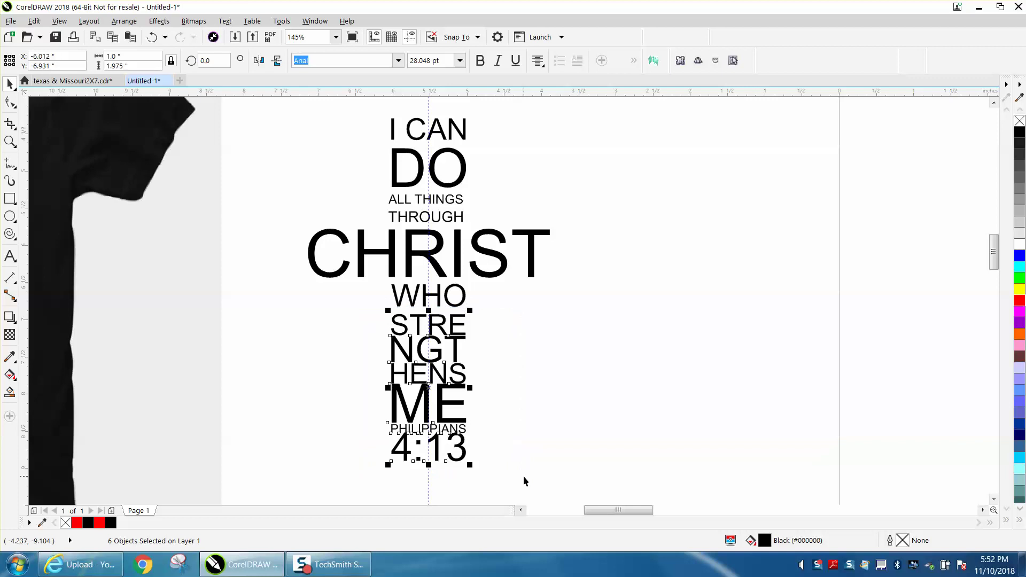
Nudge the lines from NGT, HENS, ME, PHILIPPIANS and 4:13 down 0.1" each.
scroll(992, 293, "down", 2)
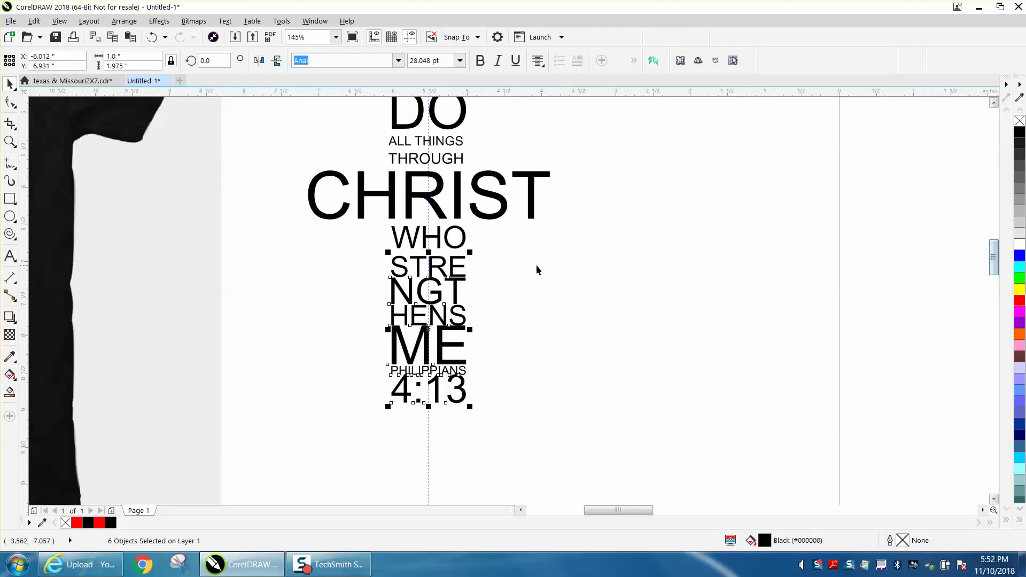
left_click_drag(376, 279, 498, 427)
key("Down")
left_click_drag(355, 316, 513, 463)
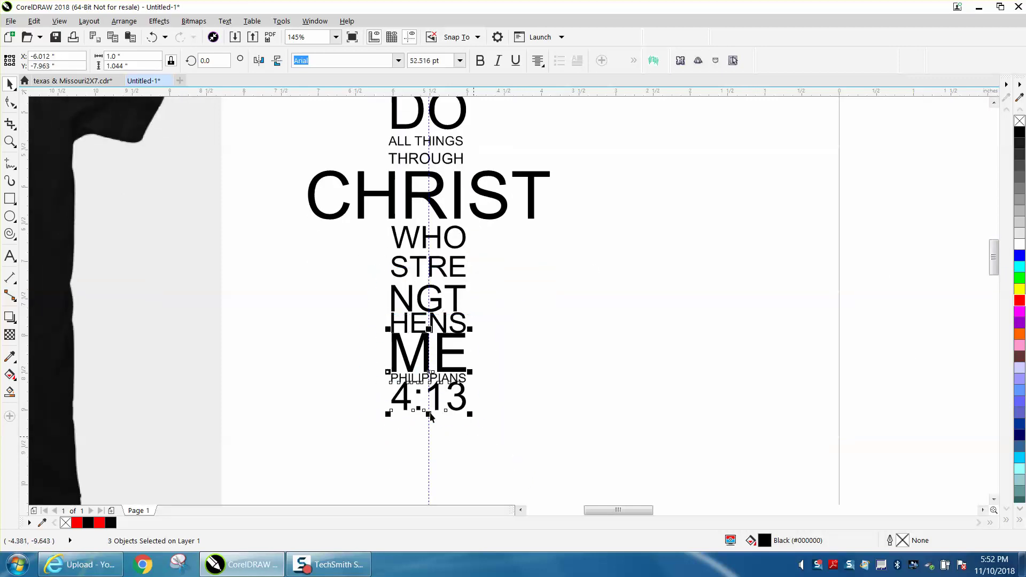
left_click_drag(372, 310, 529, 450)
key("Down")
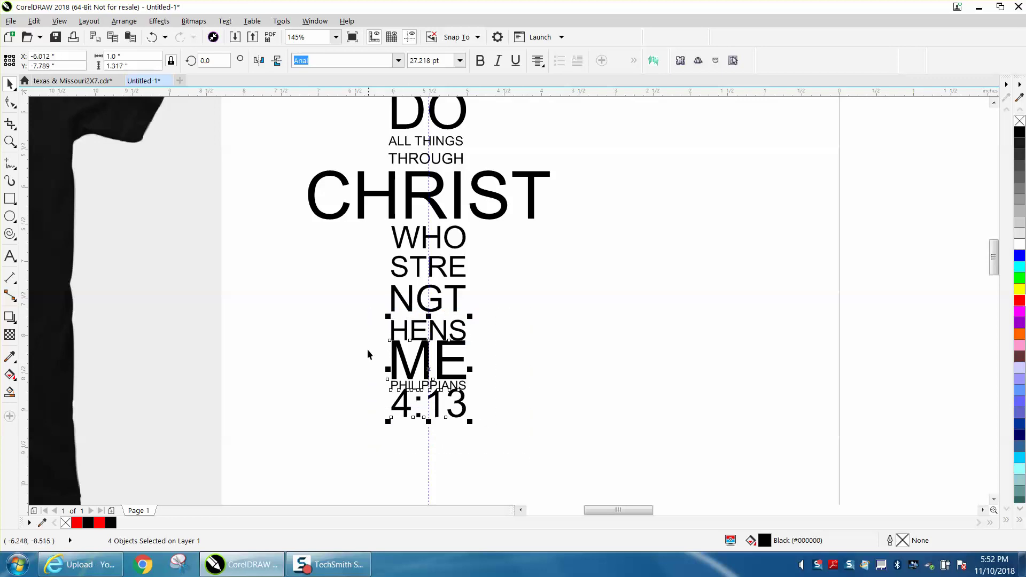
left_click_drag(369, 343, 381, 366)
left_click_drag(502, 449, 501, 448)
key("Down")
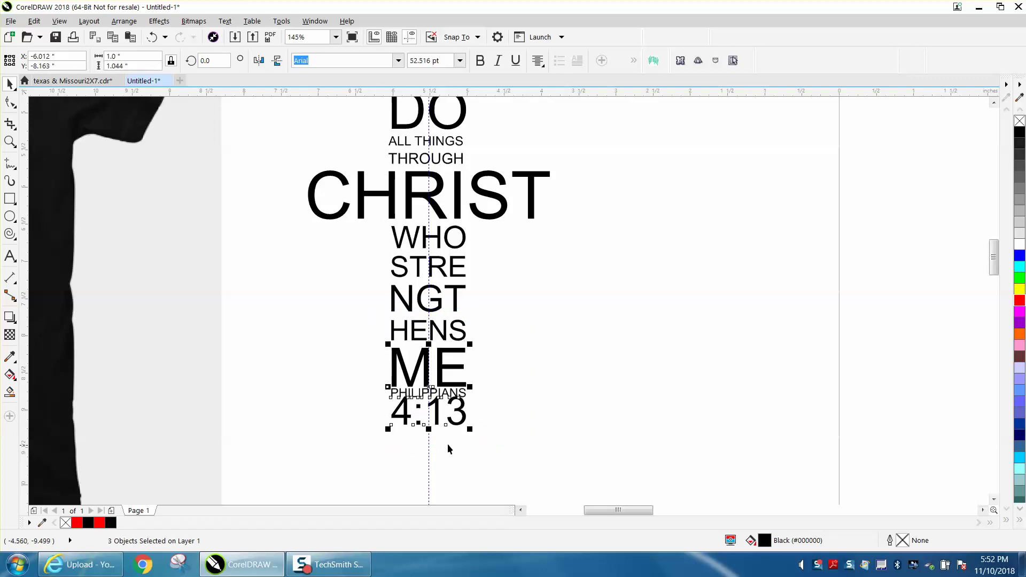
left_click_drag(372, 381, 493, 444)
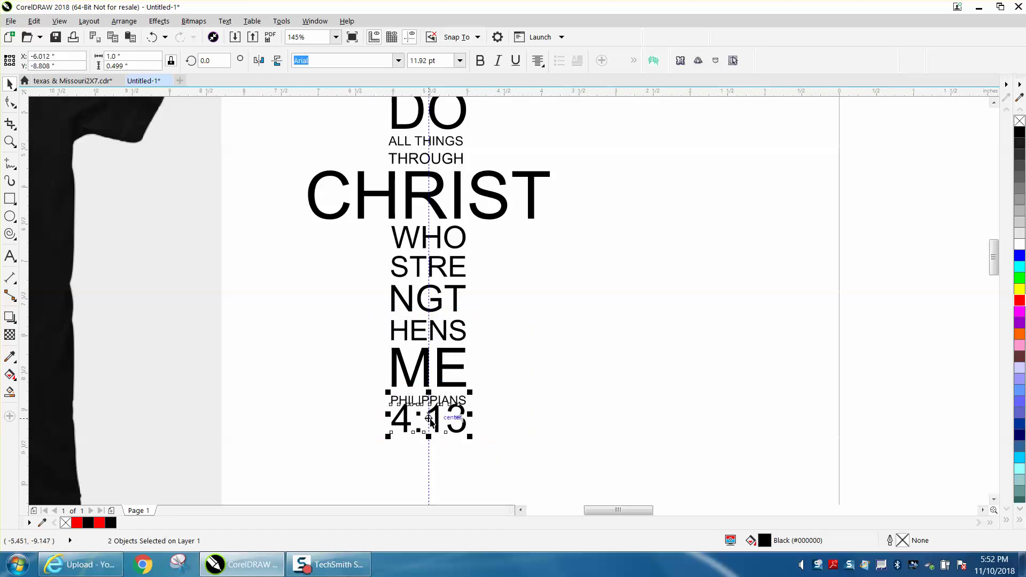
key("Down")
left_click_drag(373, 399, 486, 444)
key("Down")
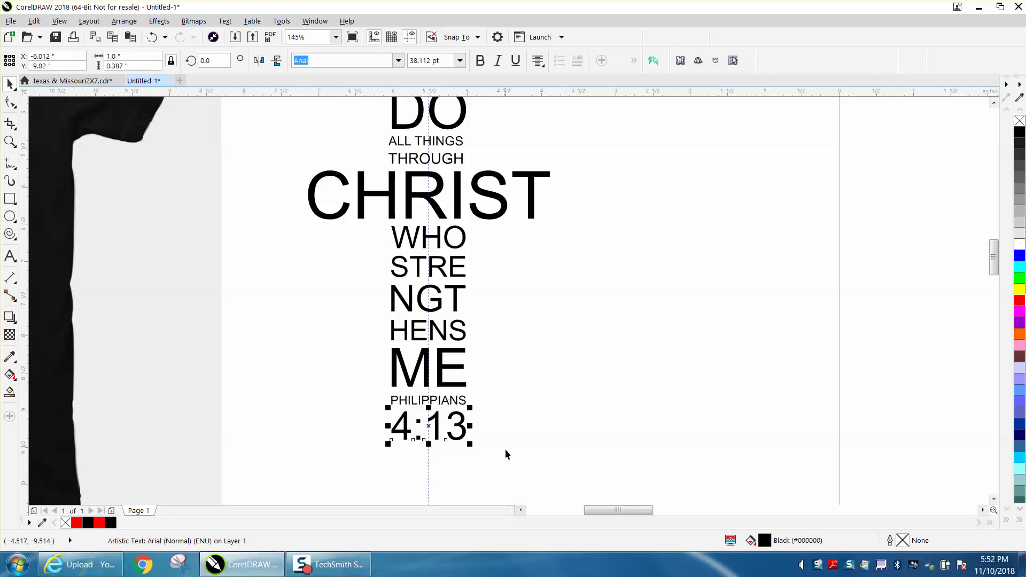
scroll(492, 422, "down", 3)
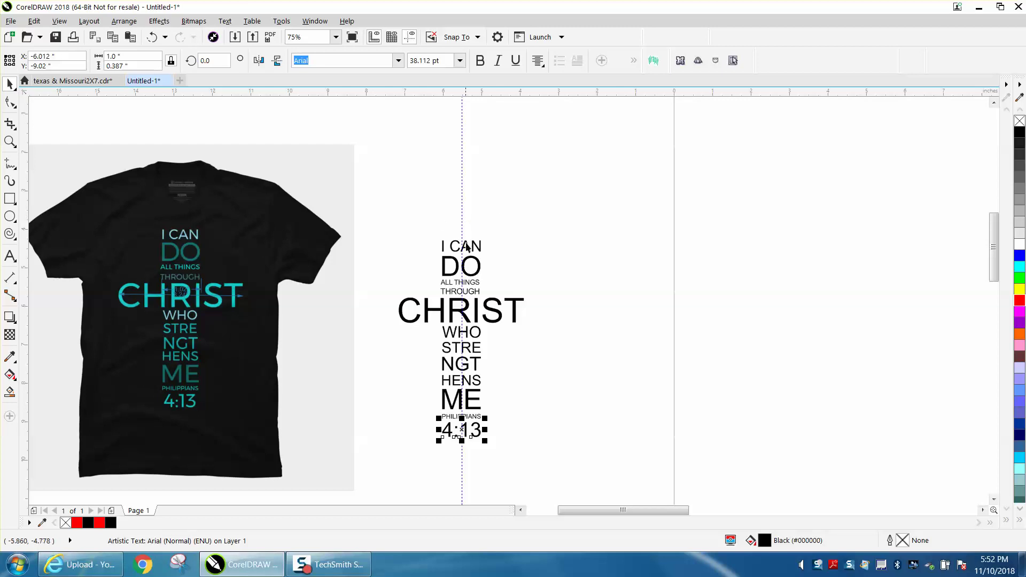
Move the vertical guide right, then draw a tall rectangle around the word column and a wide one around CHRIST.
left_click_drag(463, 235, 659, 259)
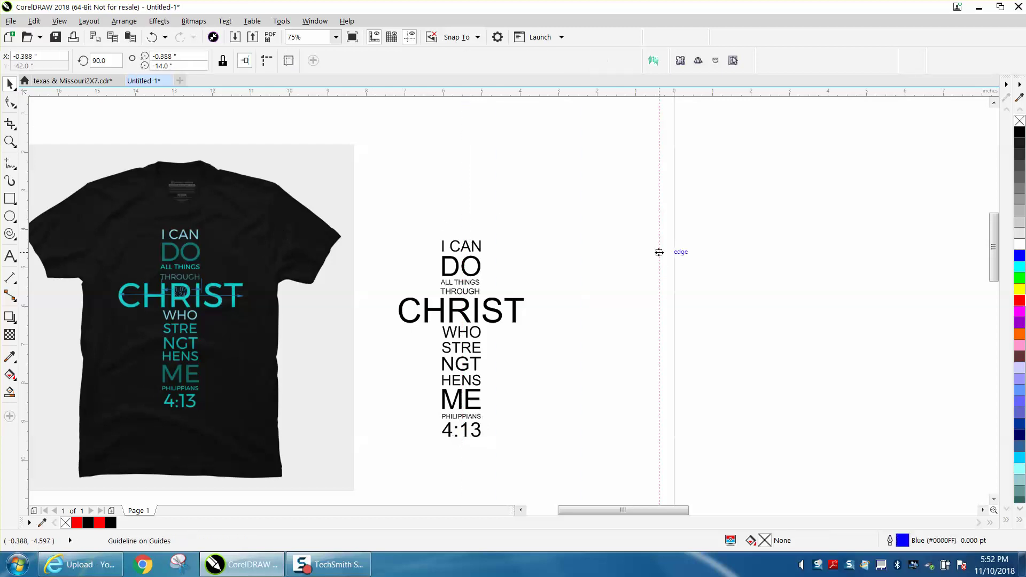
left_click(9, 198)
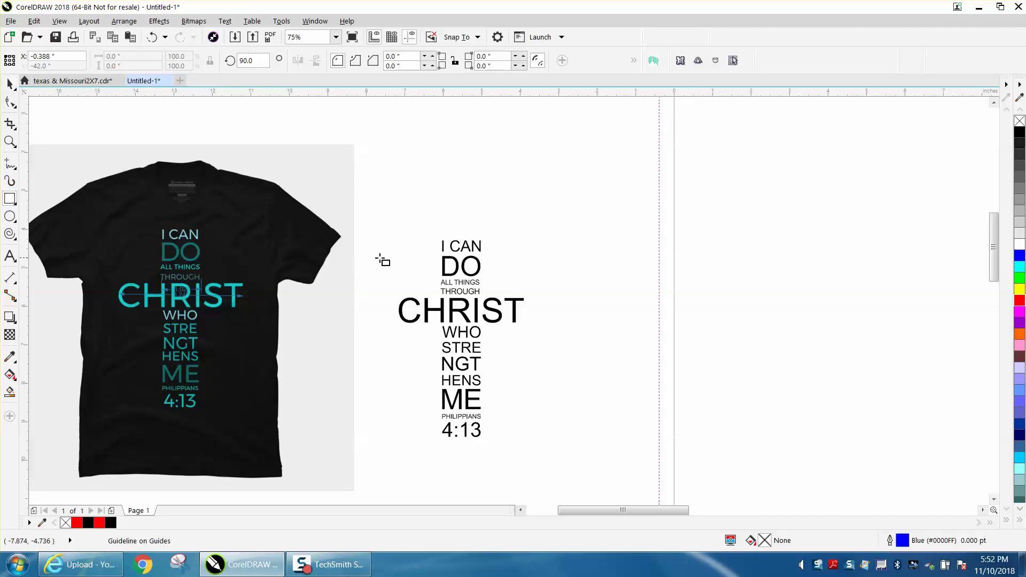
mouse_move(437, 237)
left_mouse_down()
mouse_move(436, 438)
mouse_move(490, 439)
left_mouse_up()
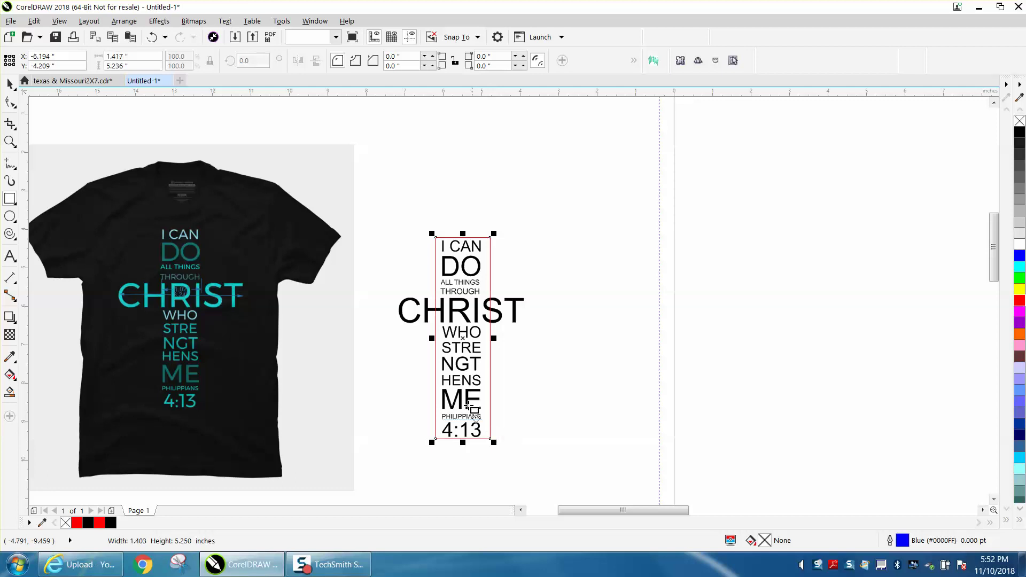
left_click_drag(395, 297, 526, 323)
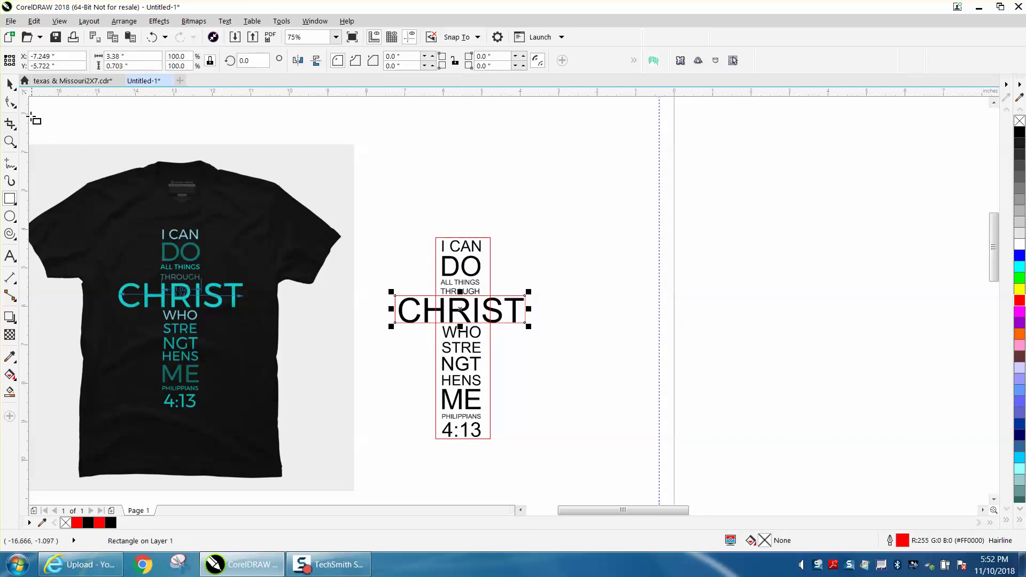
left_click(9, 84)
Shift the CHRIST rectangle 6" right, narrow the tall rectangle and center it on the crossbar.
left_click(521, 223)
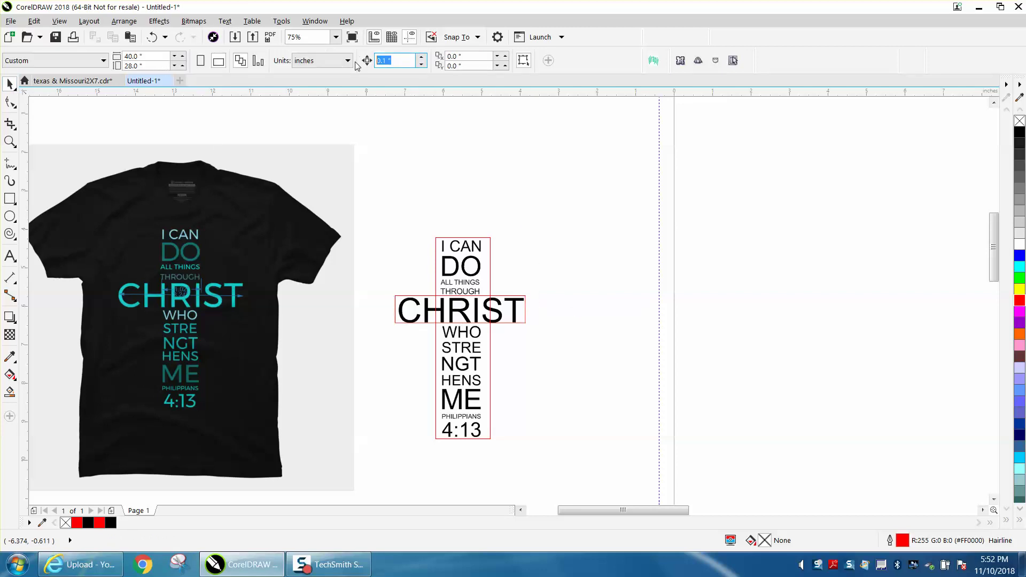
type("6.")
left_click(525, 315)
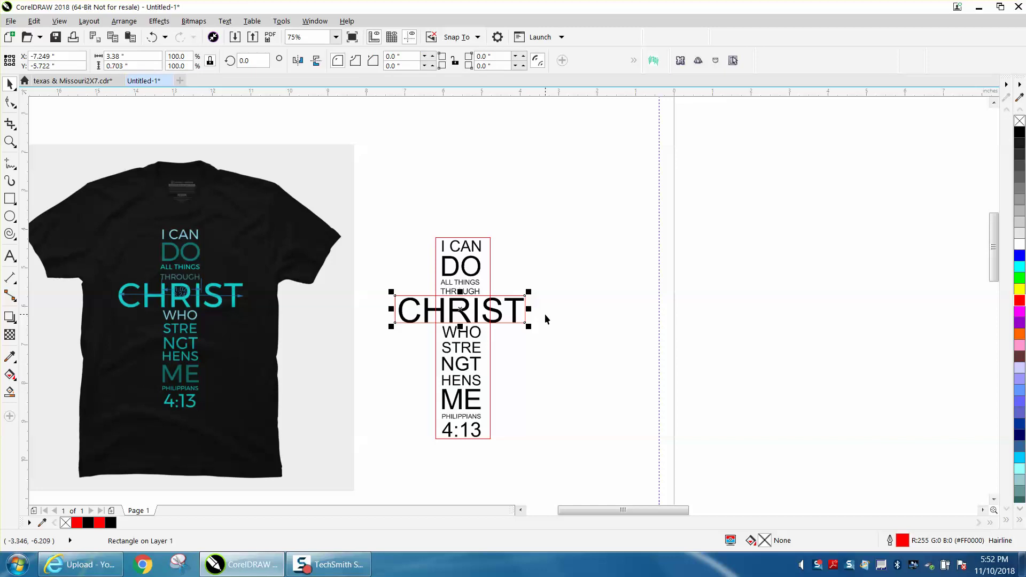
key("Right")
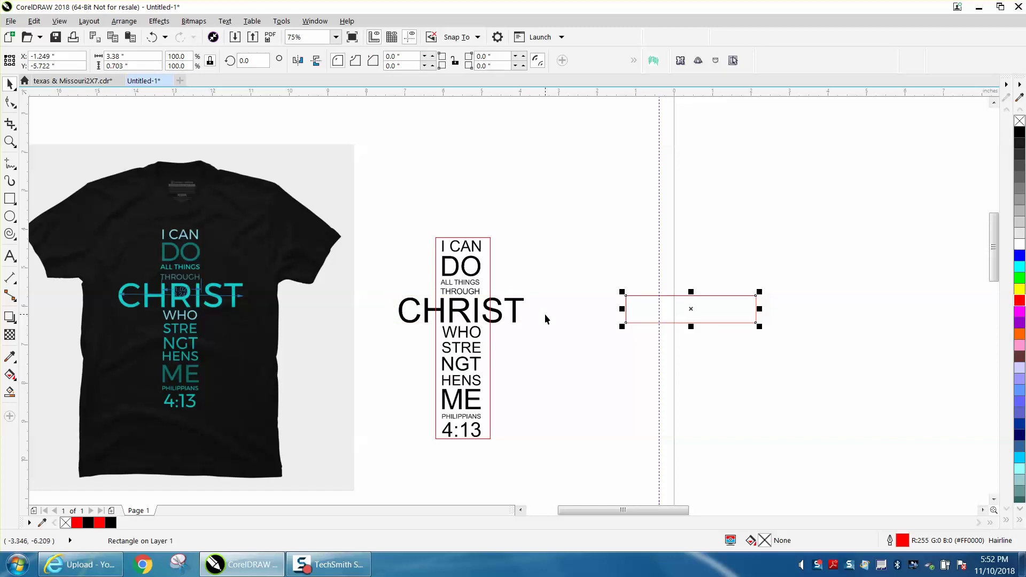
left_click(490, 276)
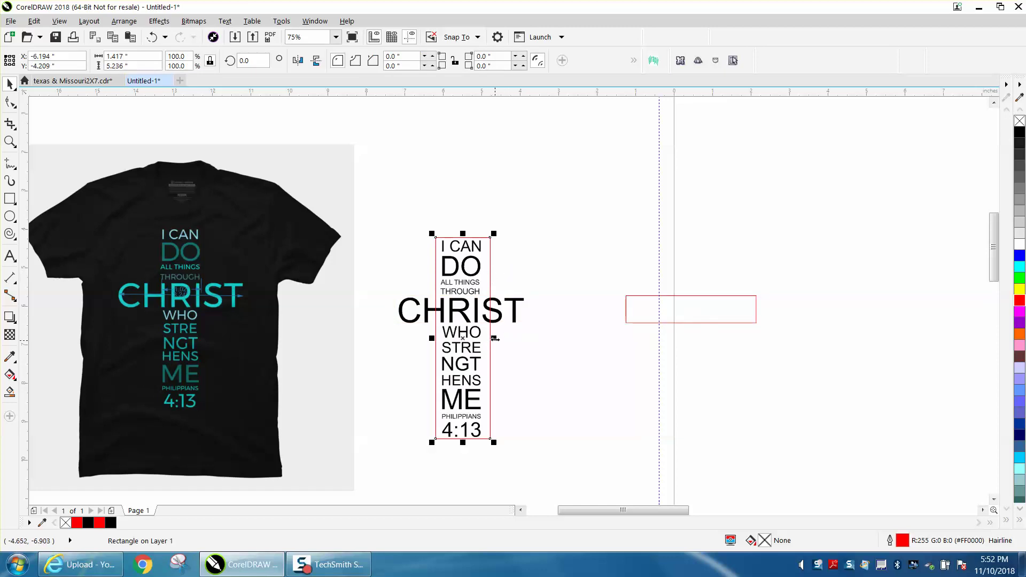
left_click_drag(495, 338, 490, 338)
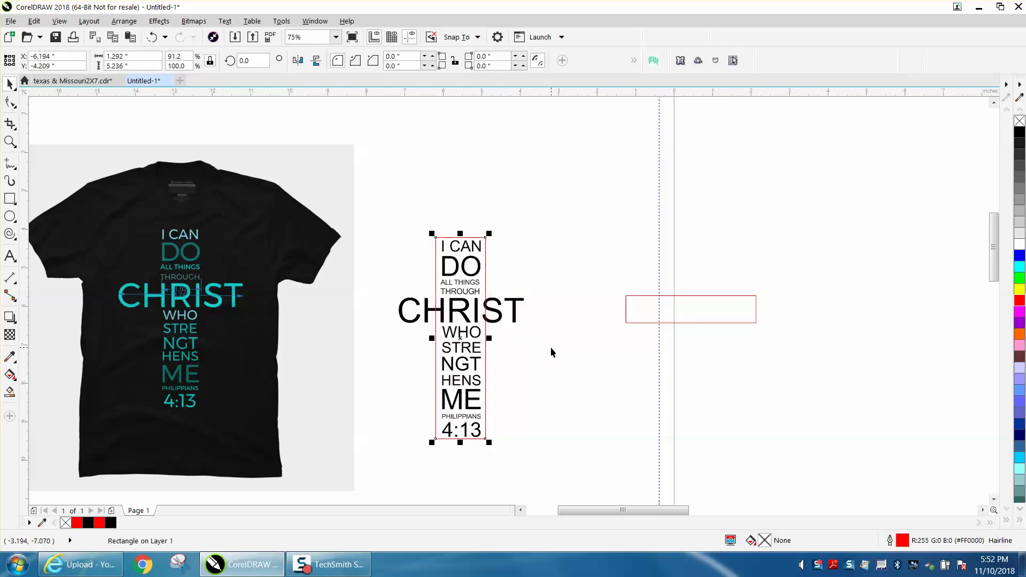
key("c")
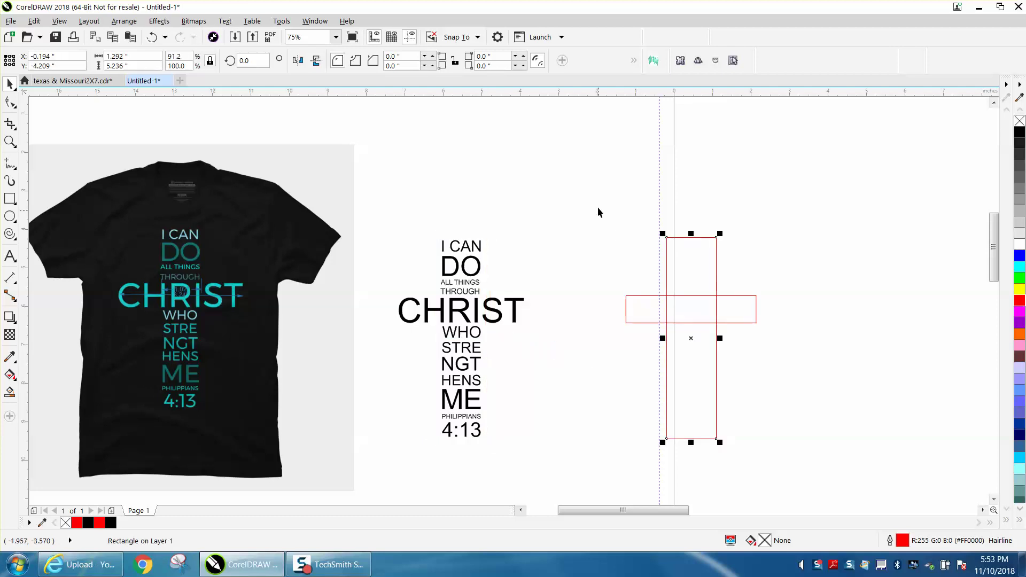
Weld both rectangles into one cross and nudge it 6" left over the text.
left_click_drag(602, 200, 649, 348)
left_click_drag(801, 475, 800, 475)
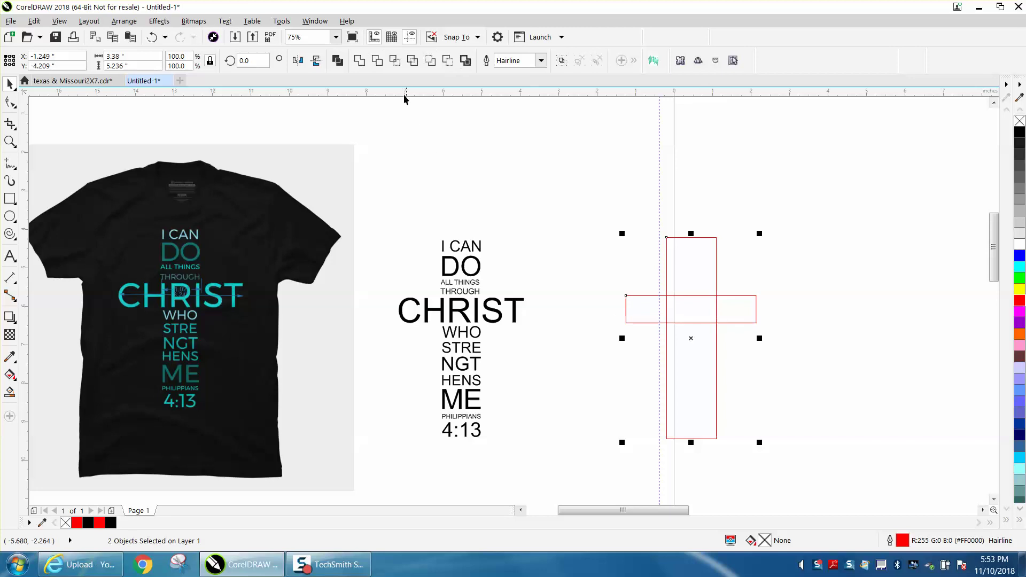
left_click(359, 61)
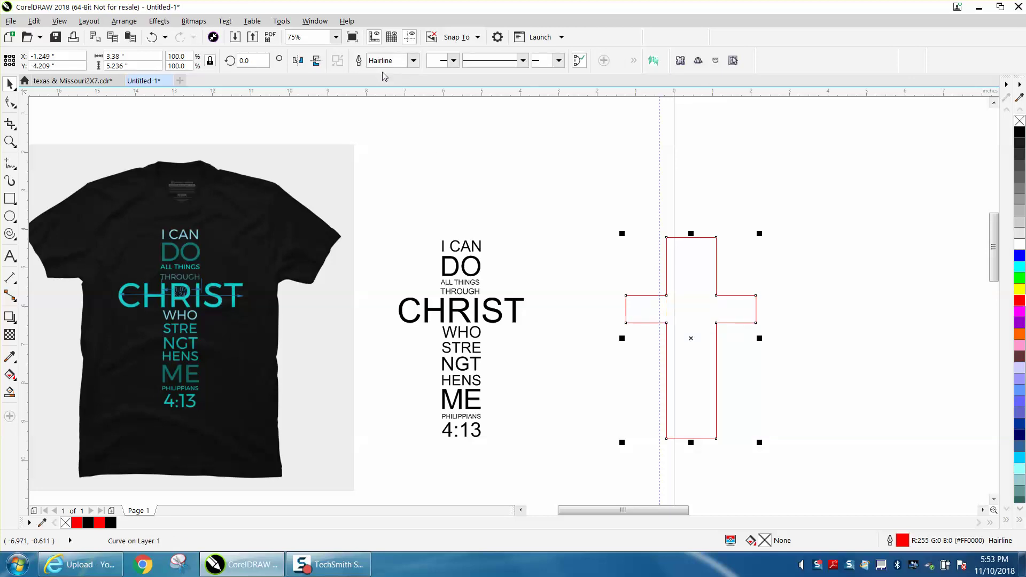
key("Left")
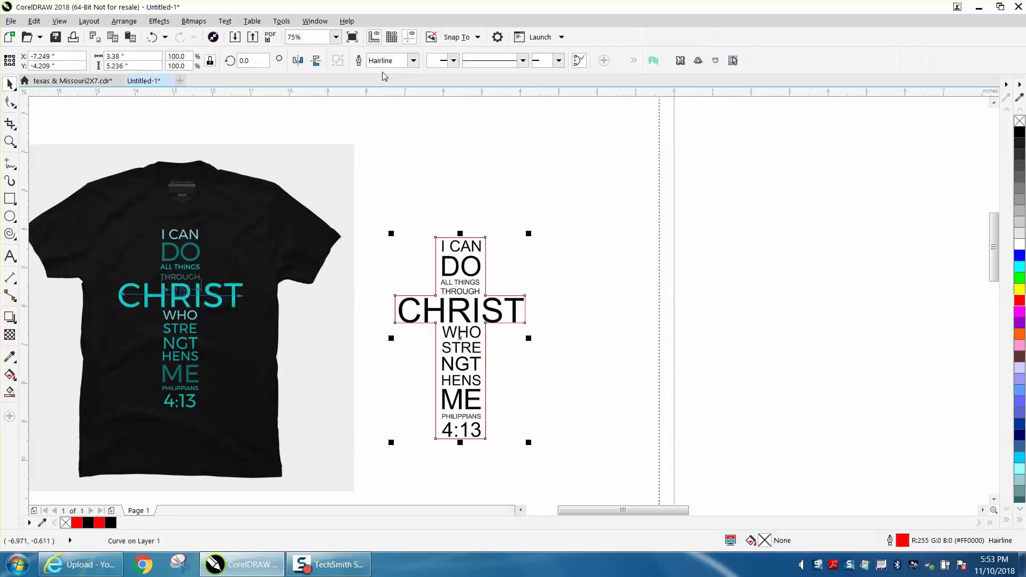
left_click(10, 141)
left_click_drag(366, 247, 613, 465)
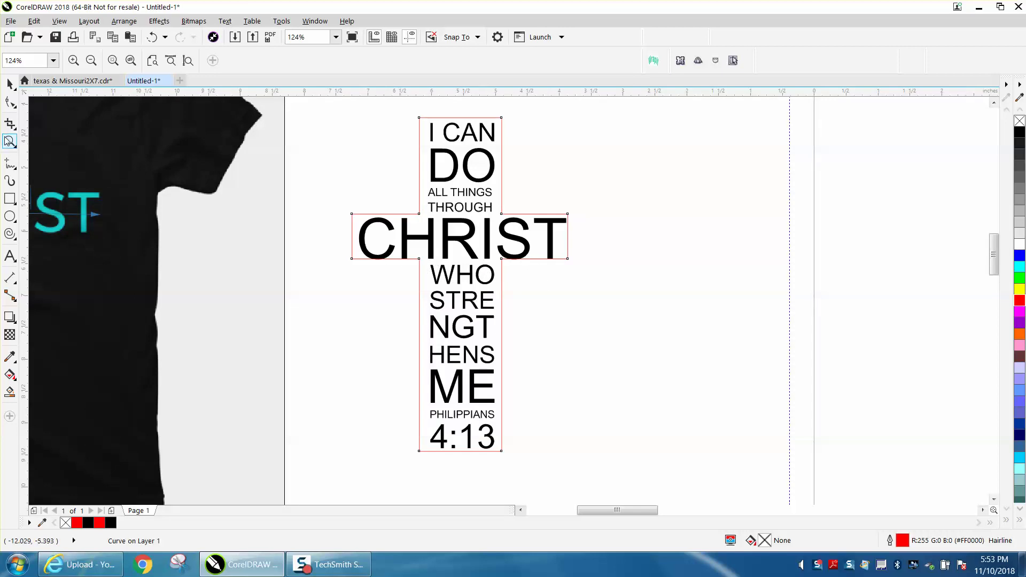
Zoom in on the CHRIST arm and set the nudge distance to 0.005".
left_click_drag(327, 207, 726, 351)
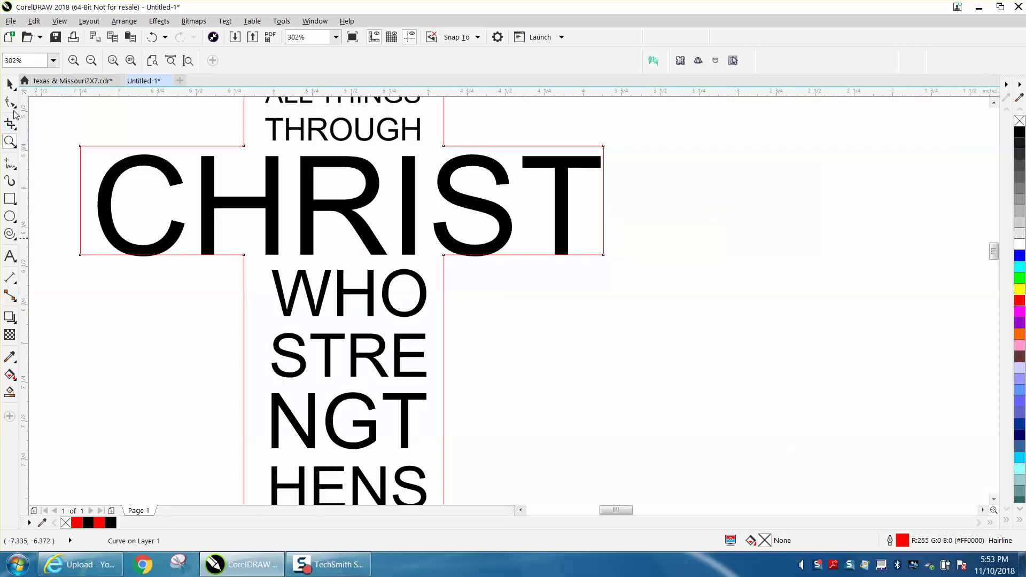
left_click(11, 103)
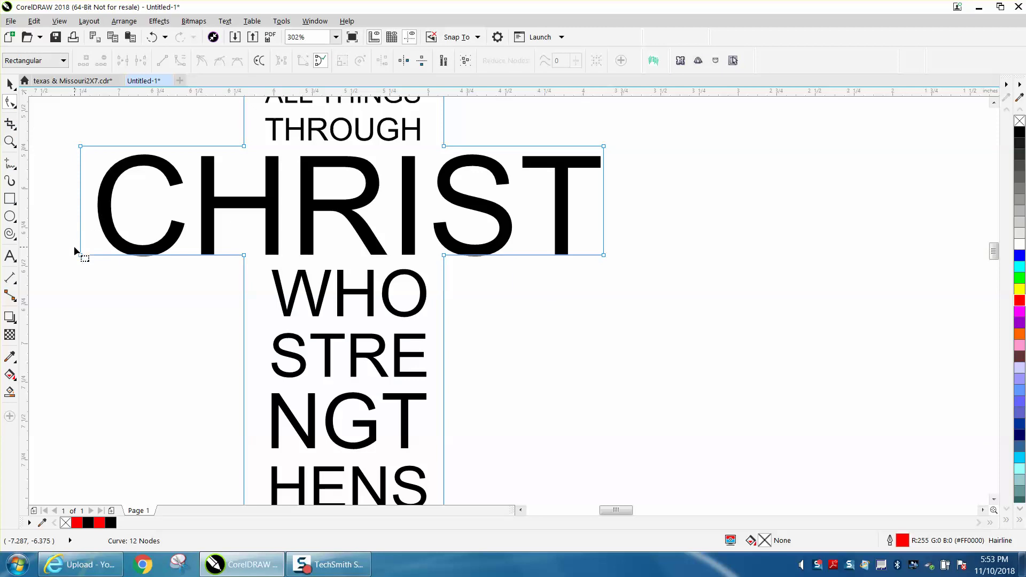
left_click(9, 84)
left_click(253, 114)
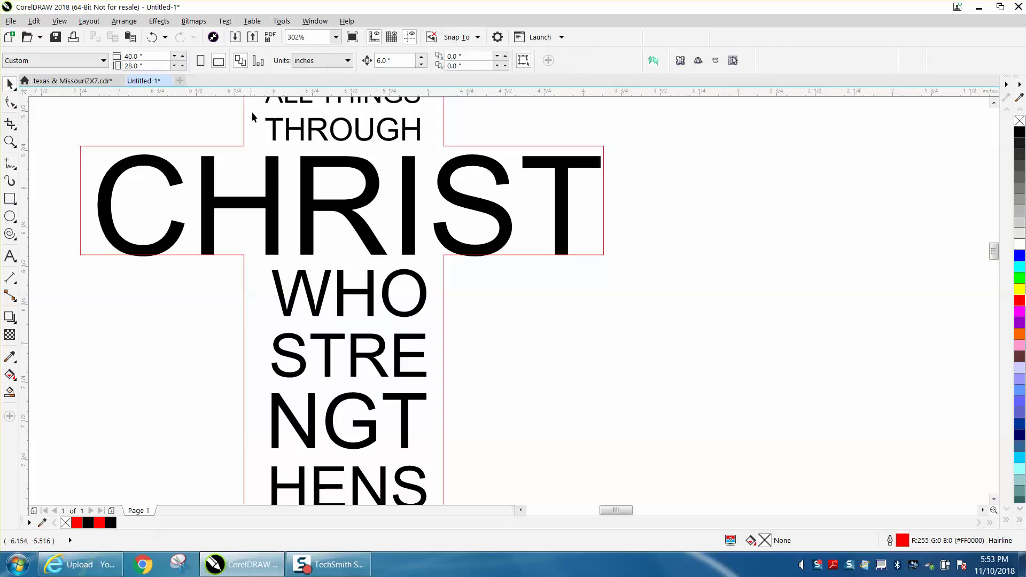
double_click(393, 61)
key("BackSpace")
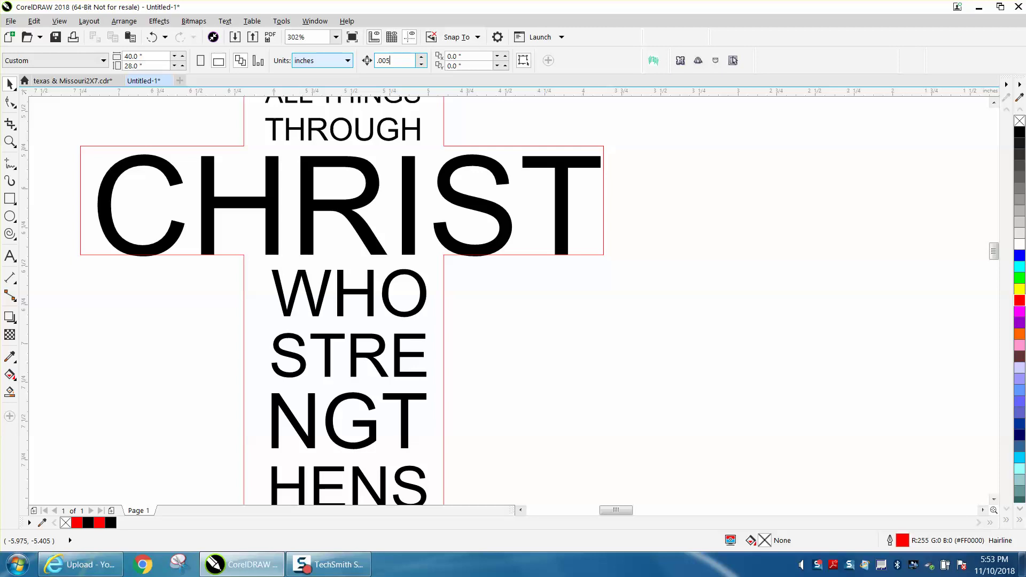
left_click(10, 102)
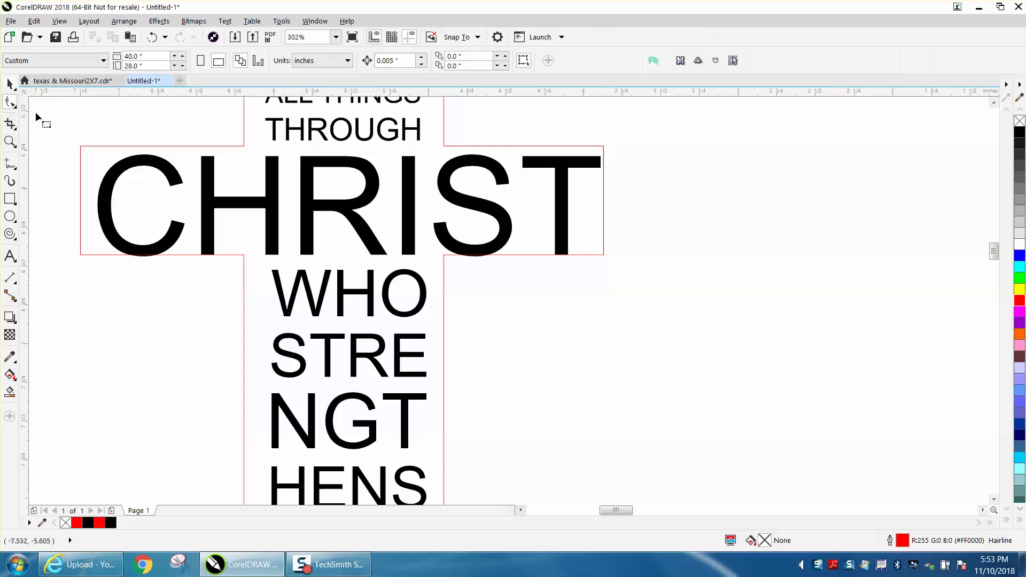
left_click(84, 254)
Nudge the crossbar's lower-edge nodes down two steps.
left_click_drag(65, 242, 622, 301)
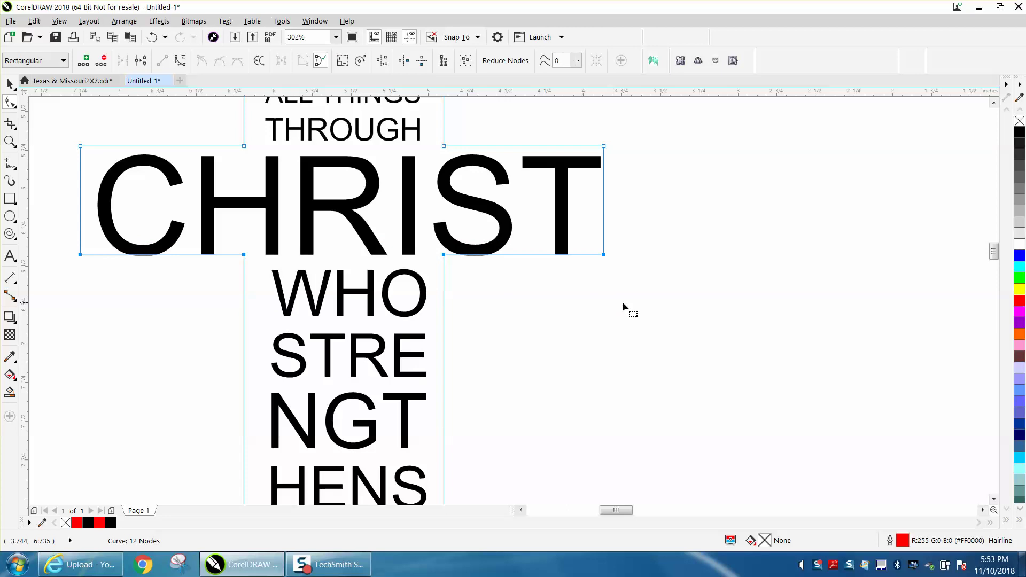
key("Down")
key("Down")
key("Down")
key("Down")
key("Down")
key("Down")
key("Down")
key("Down")
key("Down")
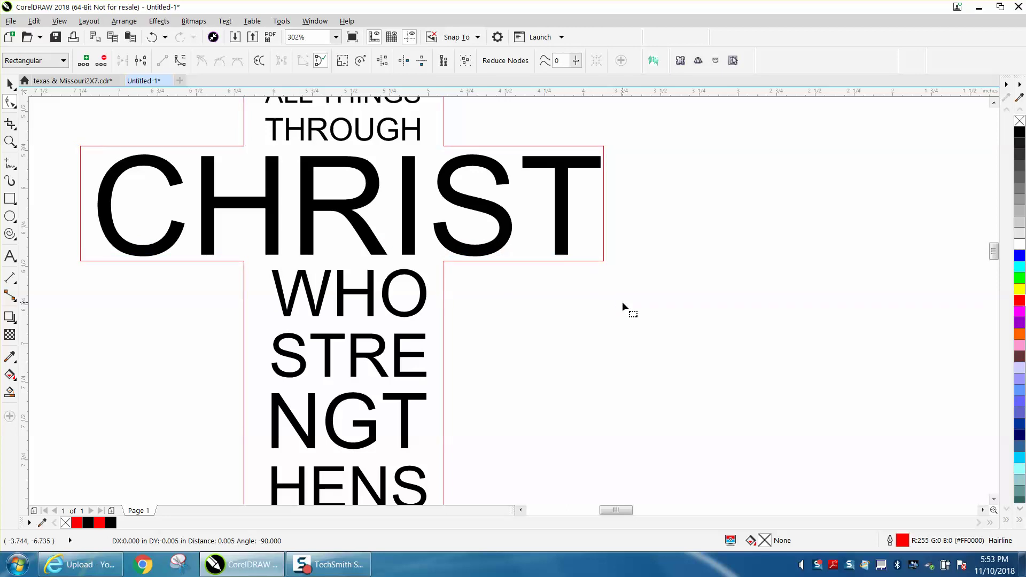
key("Down")
key("Down")
key("Down")
key("Down")
key("Down")
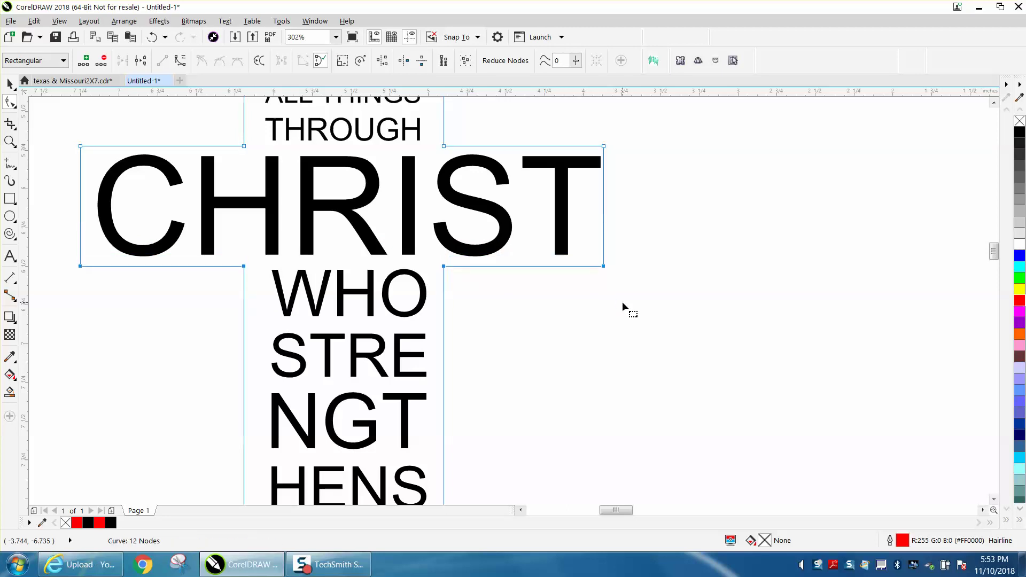
scroll(588, 302, "down", 2)
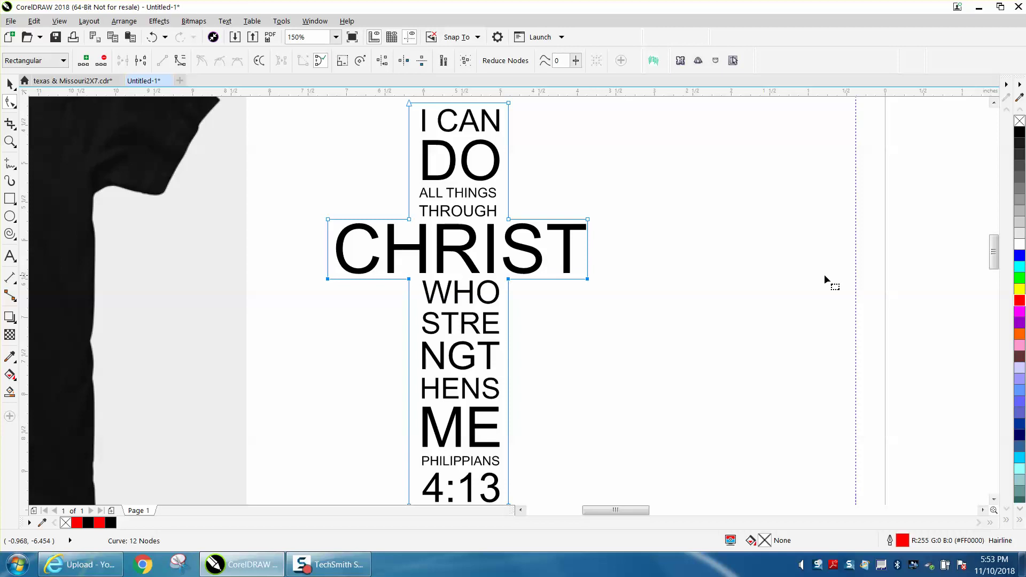
left_click_drag(993, 251, 993, 259)
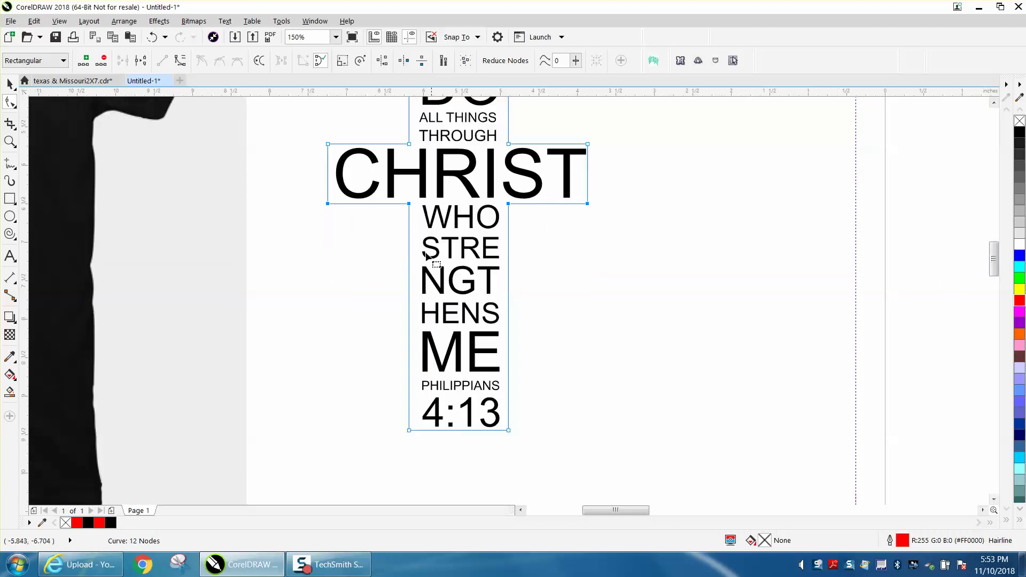
Nudge the cross's bottom edge down and the upright's top edge up, then check the fit.
left_click_drag(396, 421, 528, 446)
key("Down")
key("Down")
key("Down")
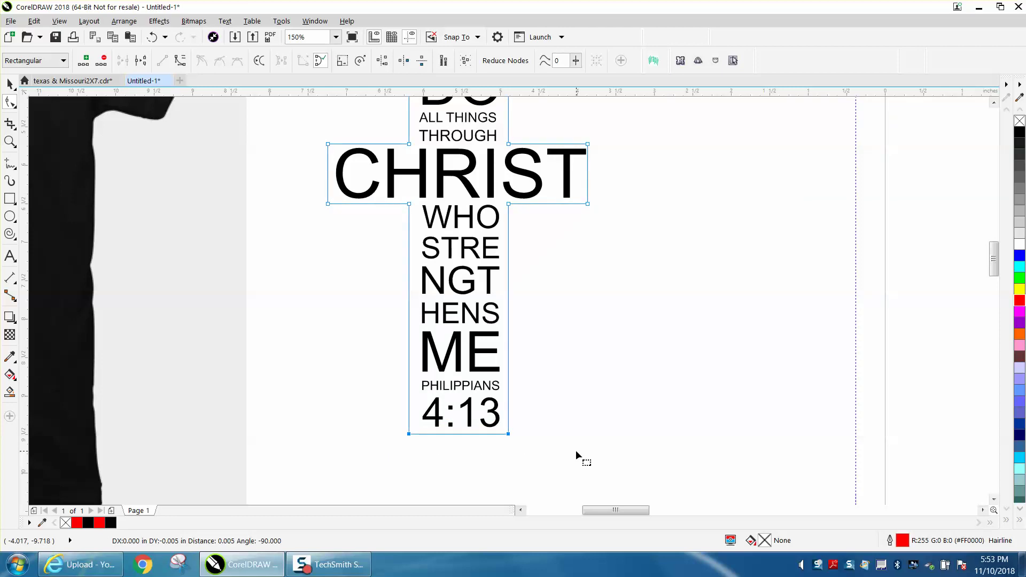
scroll(575, 420, "down", 2)
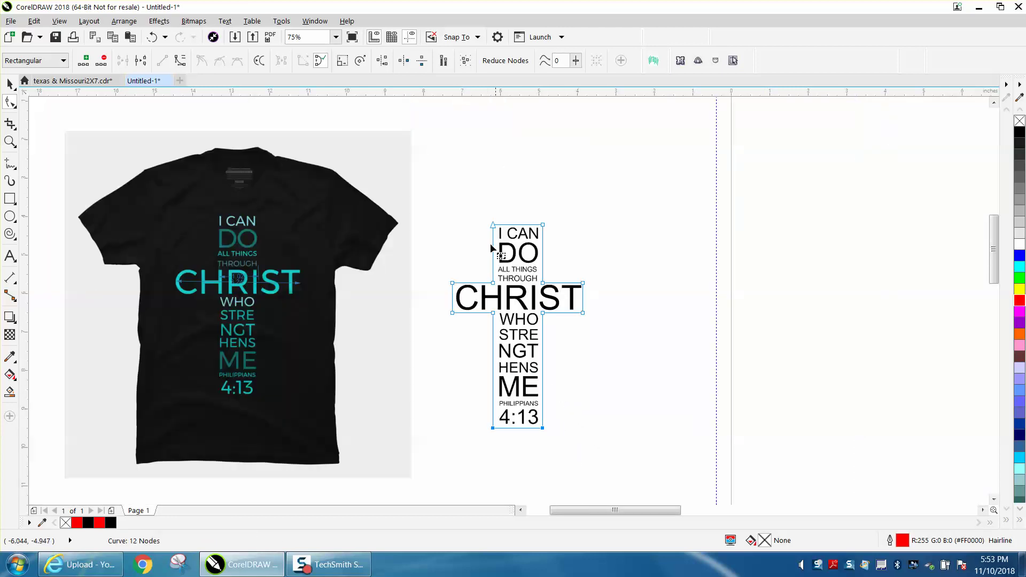
key("Up")
key("Up")
left_click(10, 141)
left_click_drag(439, 222, 627, 405)
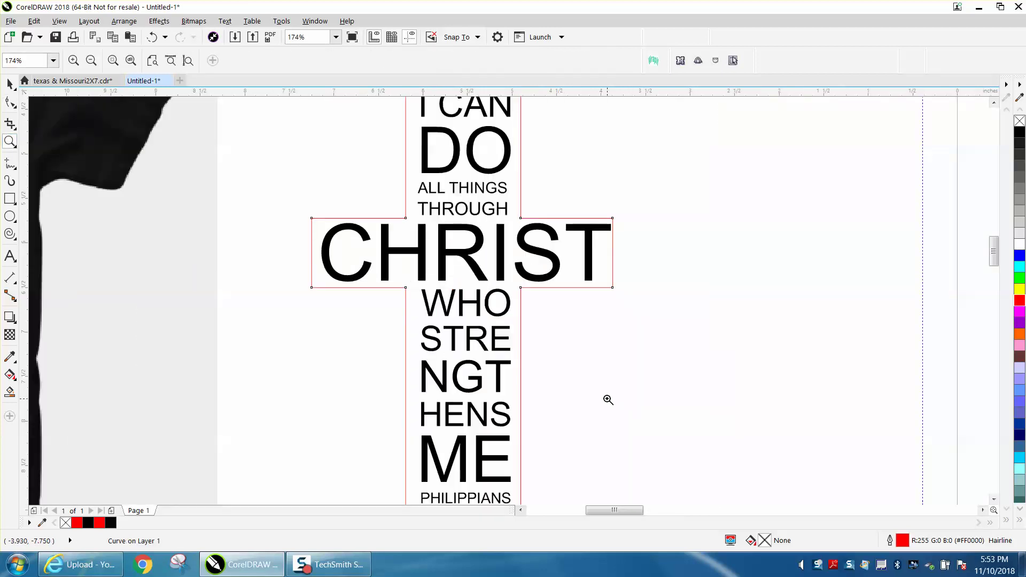
right_click(580, 372)
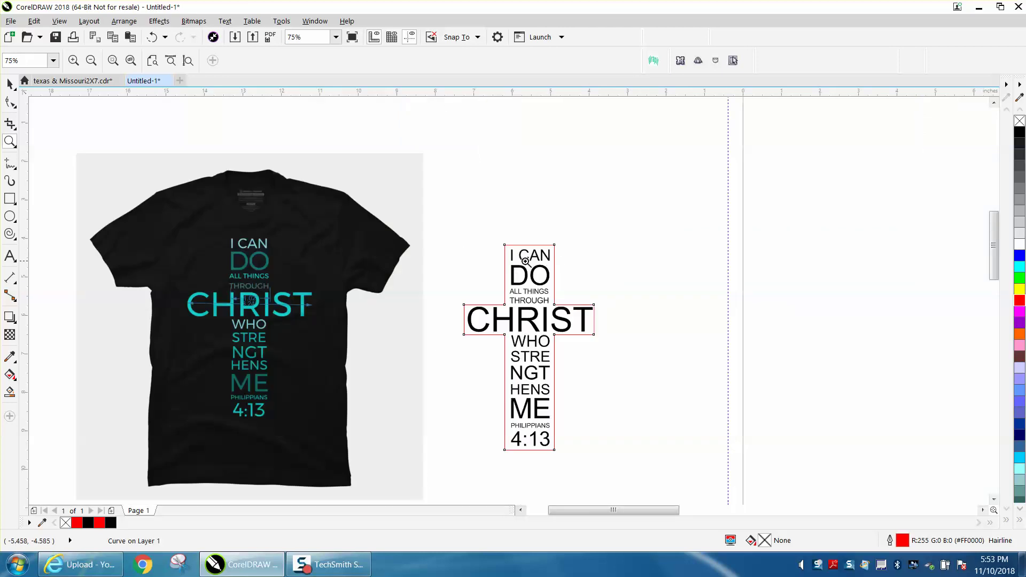
Drag the crossbar's lower-edge nodes down below CHRIST, then reselect the cross with the Pick tool.
left_click_drag(451, 230, 625, 449)
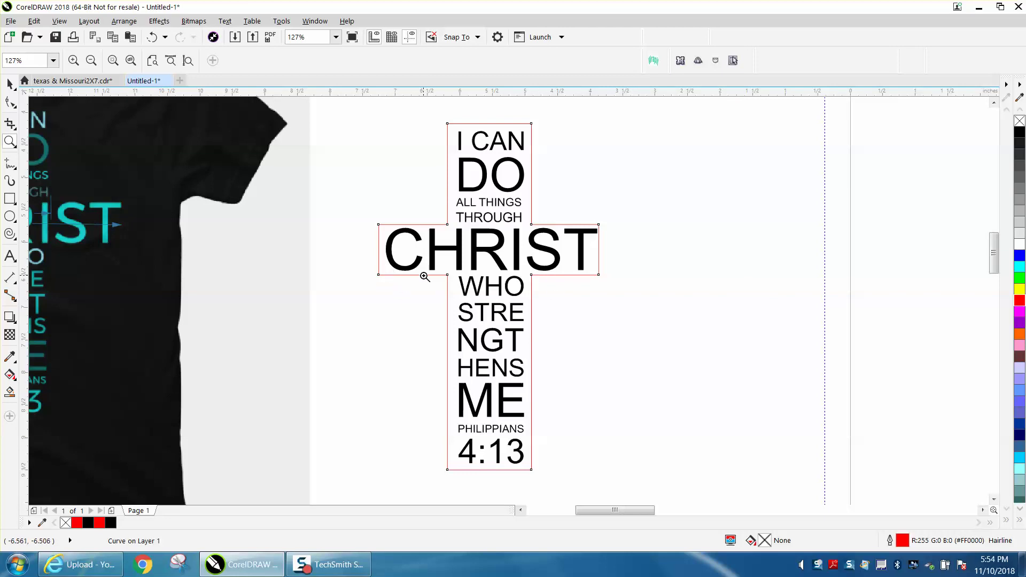
left_click(10, 101)
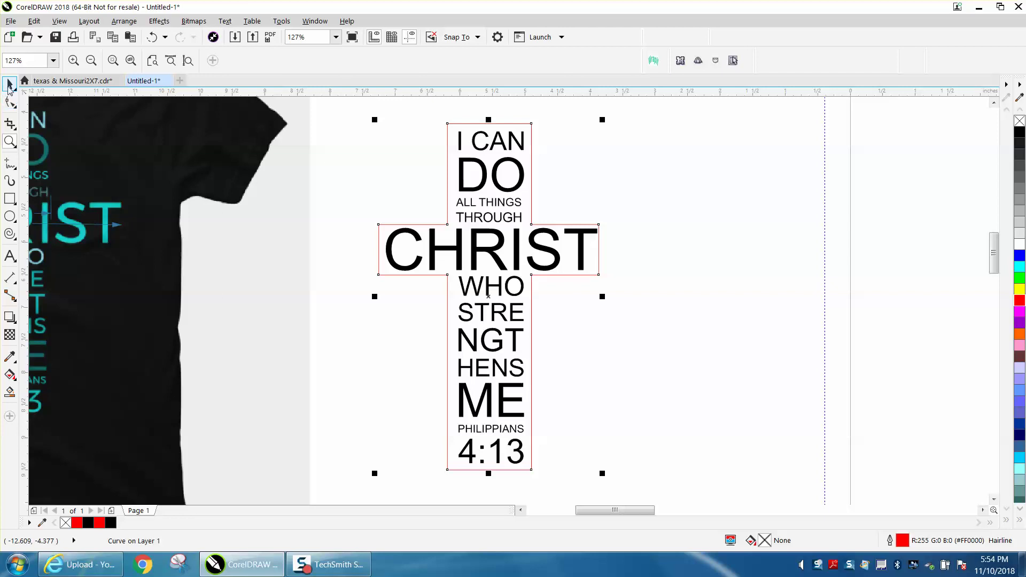
left_click(11, 102)
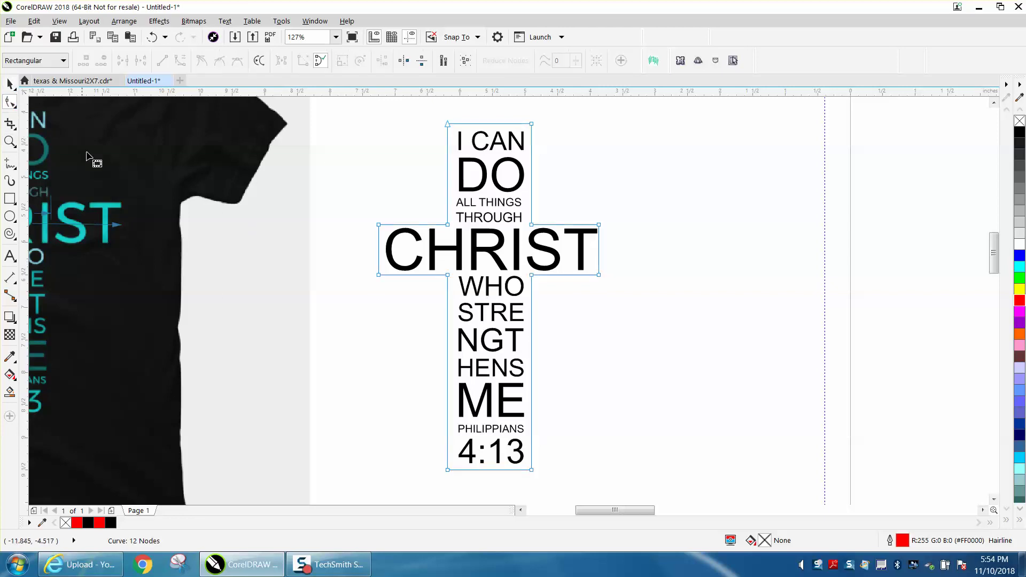
left_click_drag(578, 316, 614, 298)
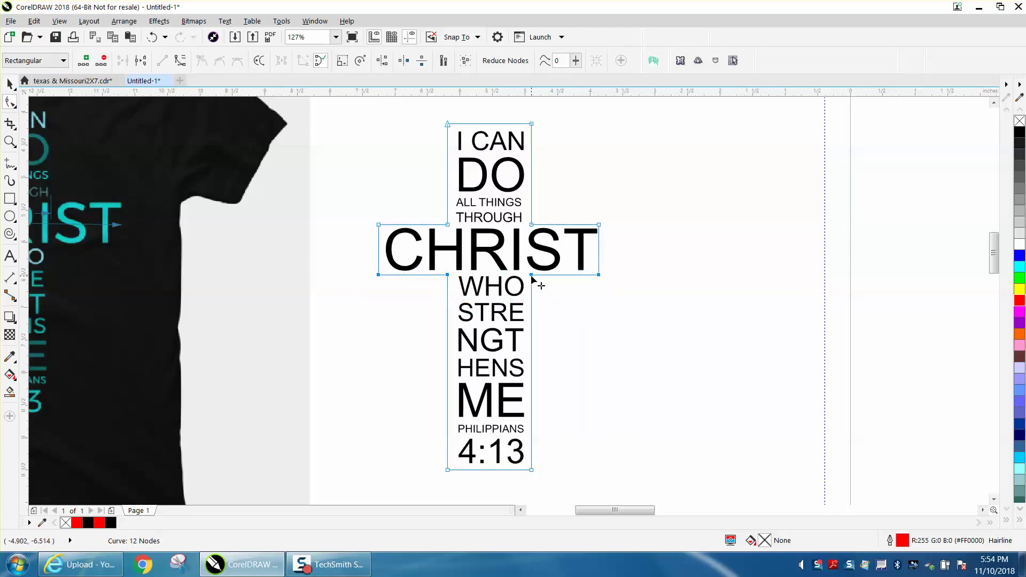
left_click_drag(531, 275, 532, 285)
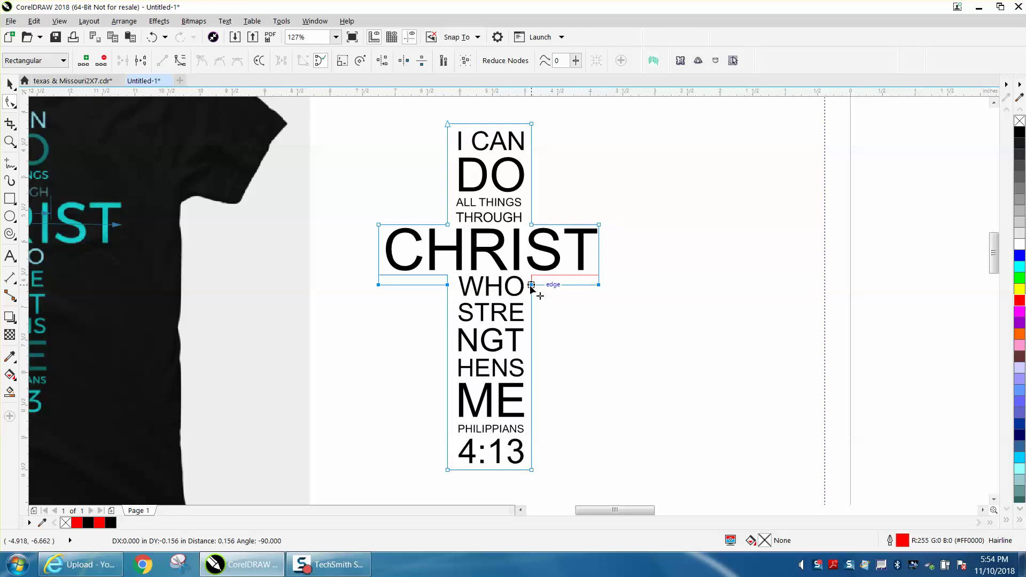
left_click(9, 84)
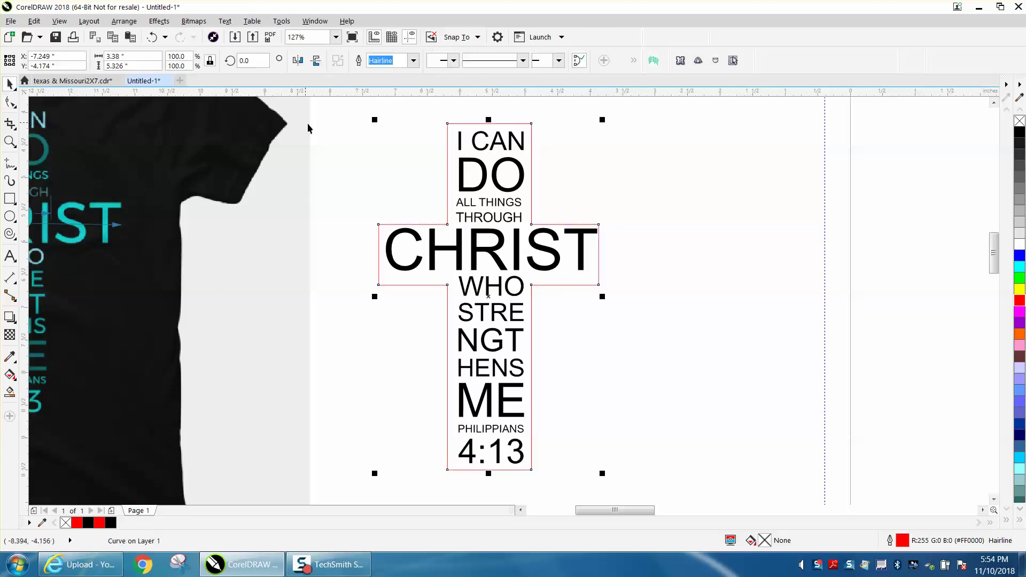
left_click(427, 243)
left_click(427, 243)
left_click(400, 273)
left_click(355, 269)
left_click(398, 274)
Place two horizontal guides along the crossbar's bottom and top edges.
left_click(408, 189)
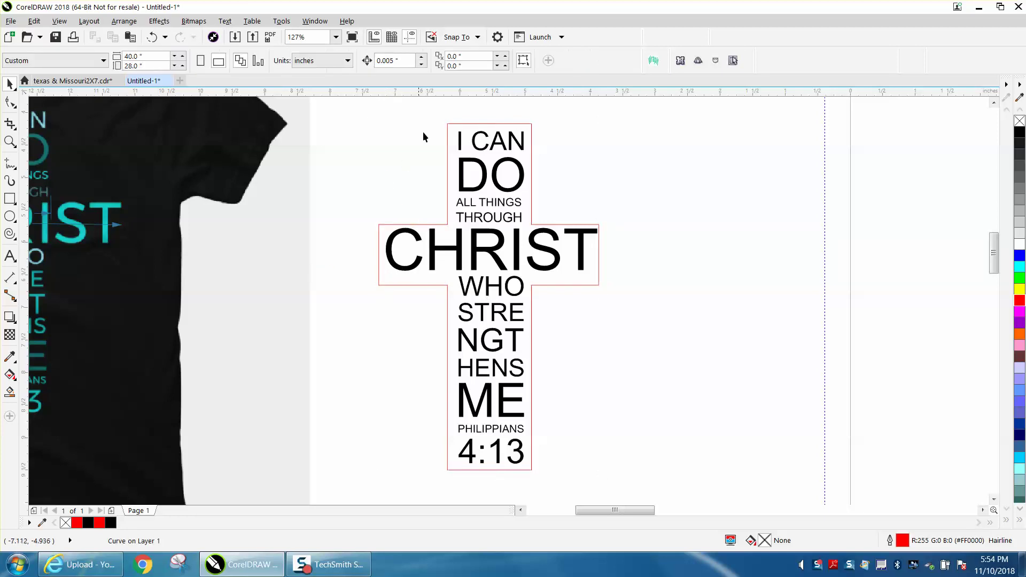
left_click_drag(418, 92, 406, 285)
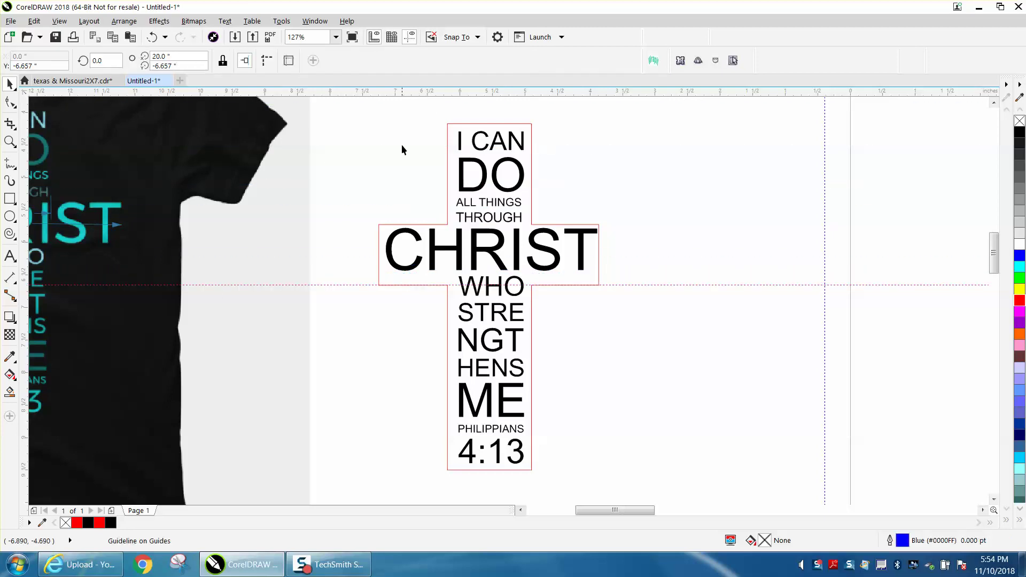
left_click_drag(405, 94, 391, 224)
left_click(373, 133)
Set the nudge distance to 6" and shift the cross outline 6" right, off the text.
double_click(411, 61)
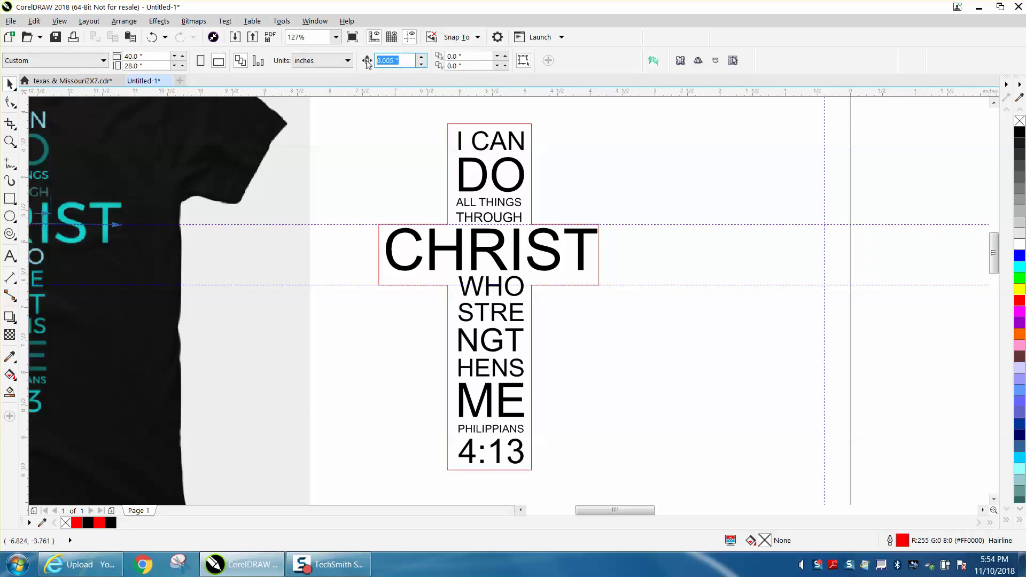
type("6")
left_click(531, 144)
key("Right")
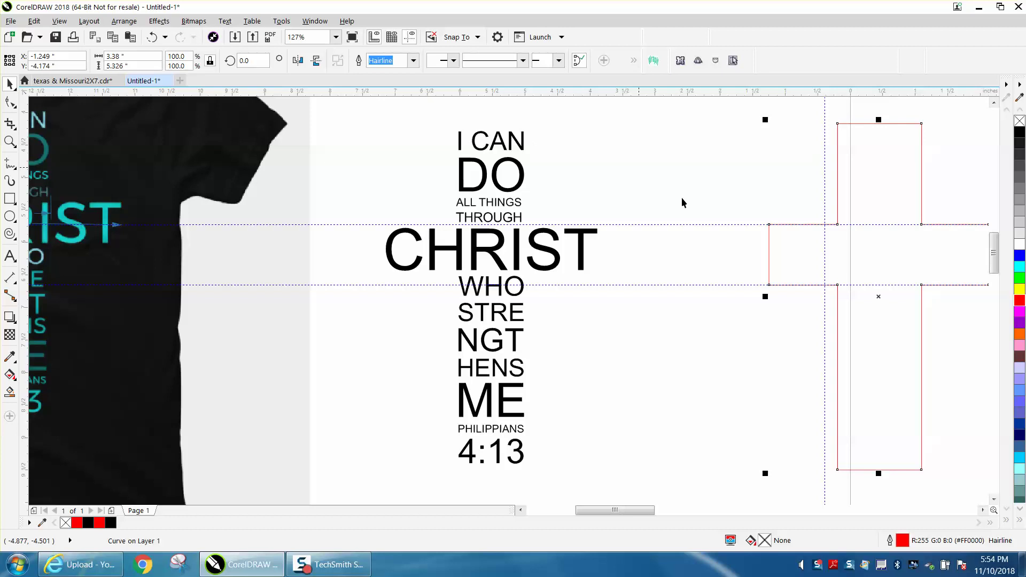
left_click(422, 242)
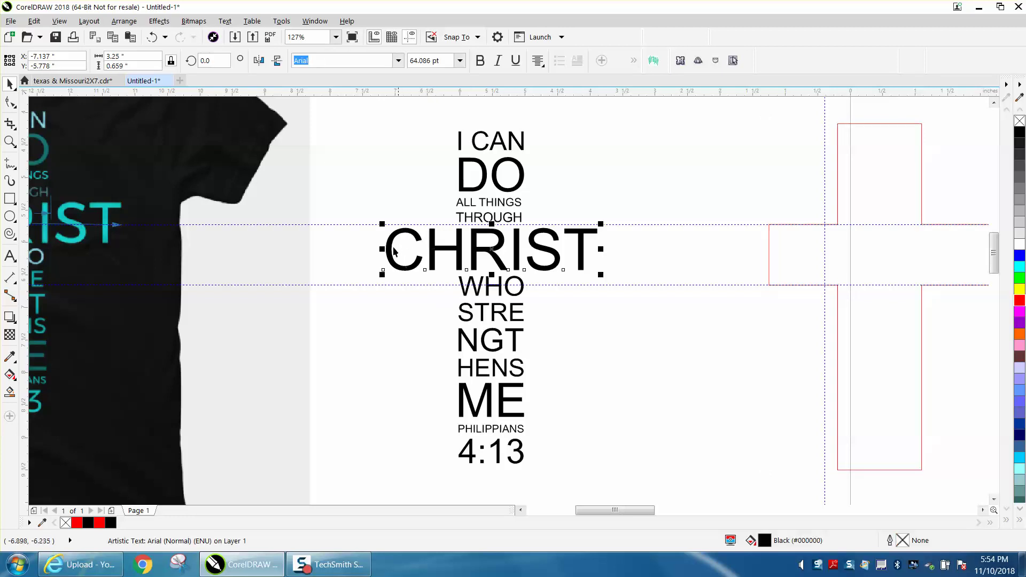
Stretch CHRIST taller to fill the crossbar between the guides.
left_click_drag(377, 221, 593, 284)
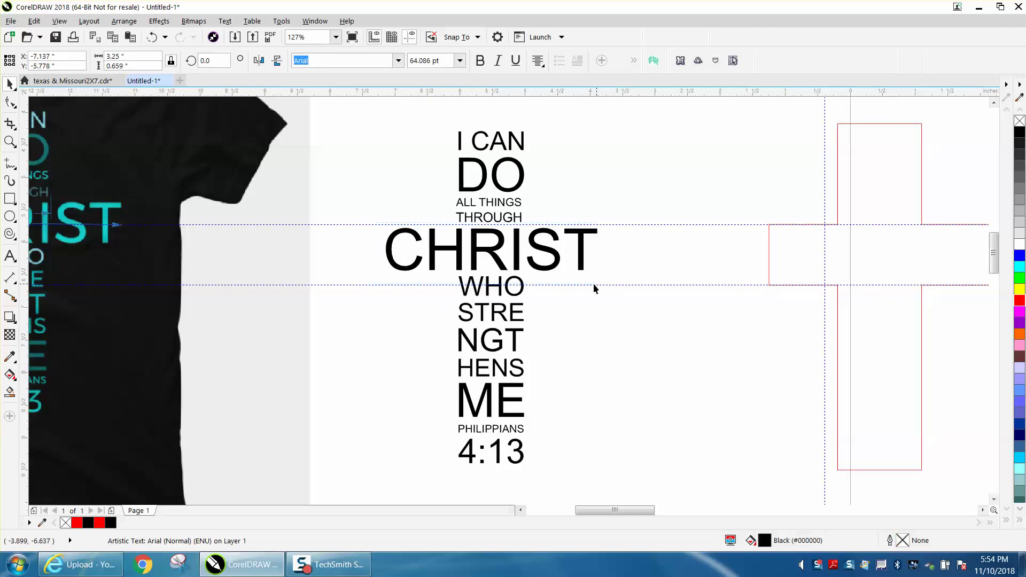
left_click(504, 270)
left_click_drag(492, 273, 491, 286)
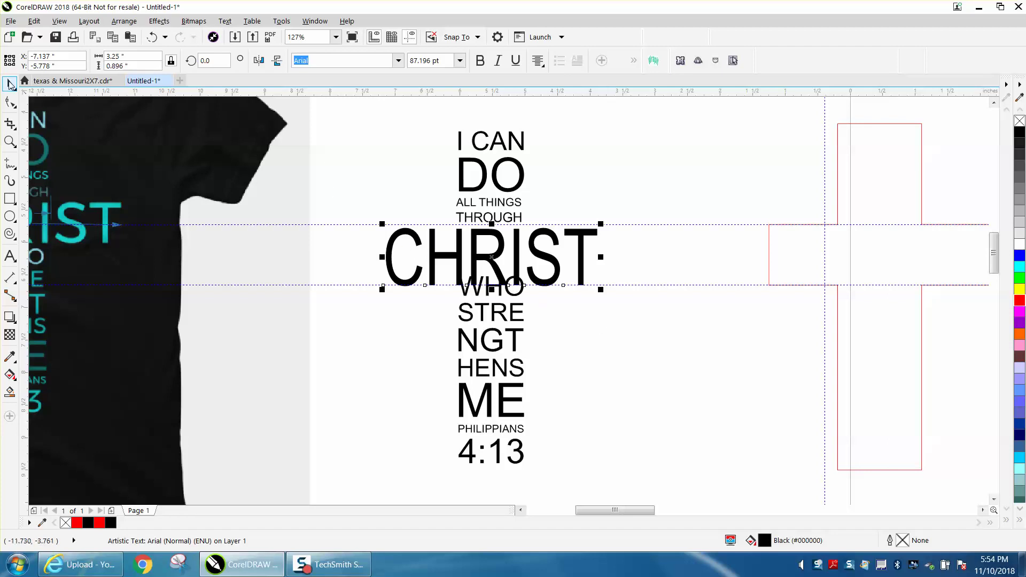
left_click(418, 185)
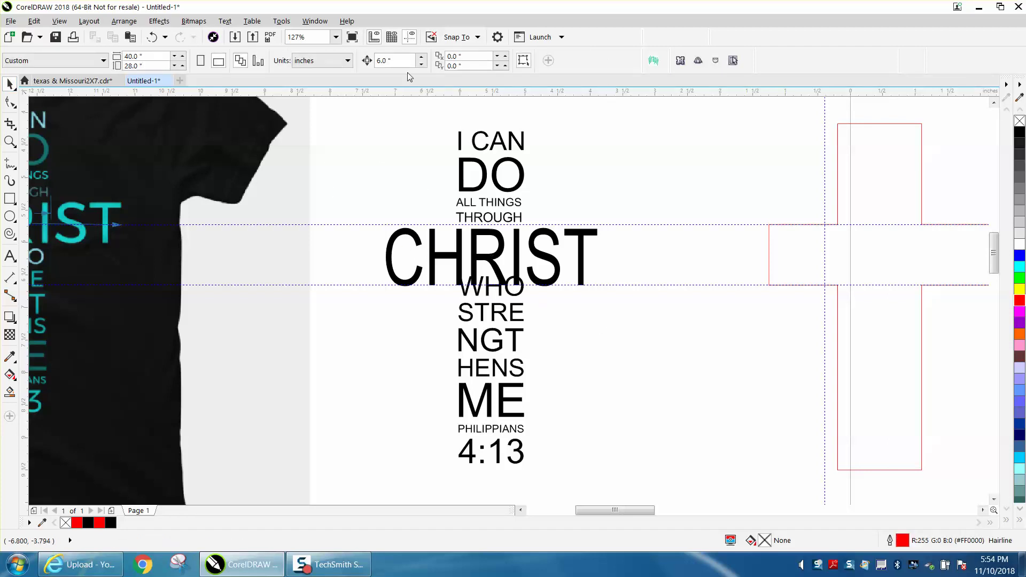
Move the words from WHO to 4:13 down below CHRIST with two small extra nudges.
left_click(396, 61)
type(".")
left_click_drag(607, 271, 429, 476)
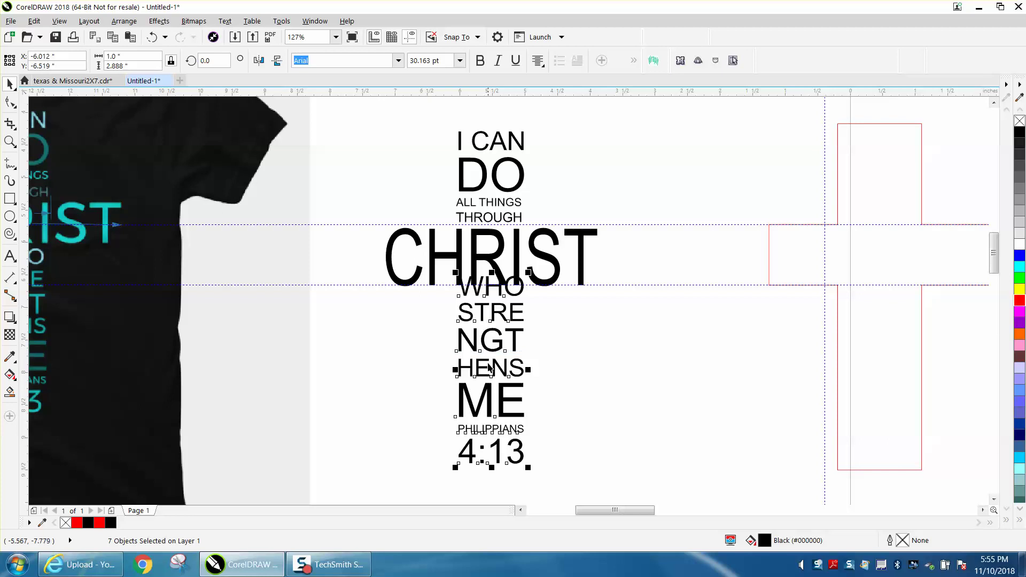
left_click_drag(491, 369, 493, 380)
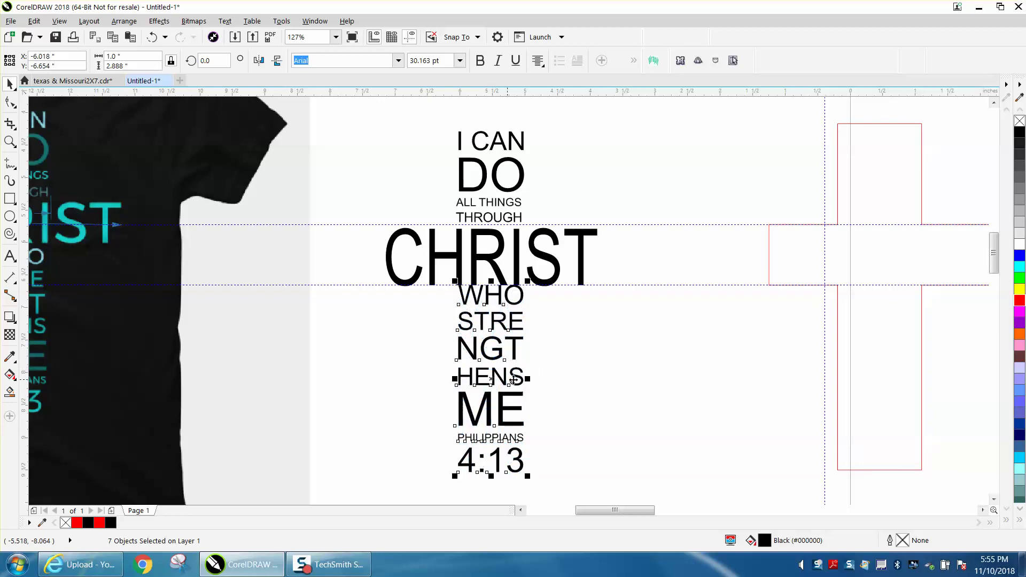
key("ctrl+Down")
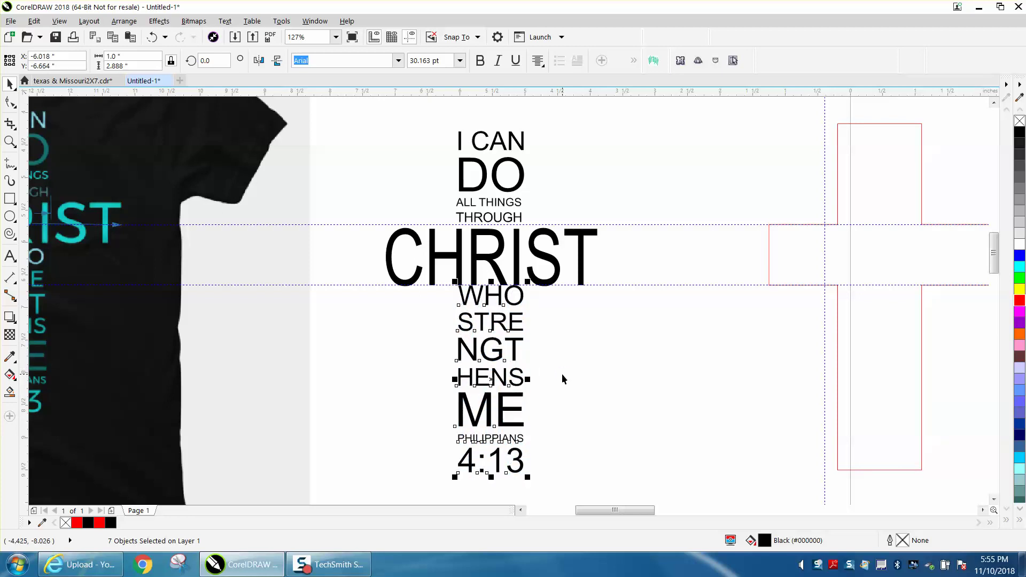
key("ctrl+Down")
key("ctrl+Down")
key("ctrl+Down")
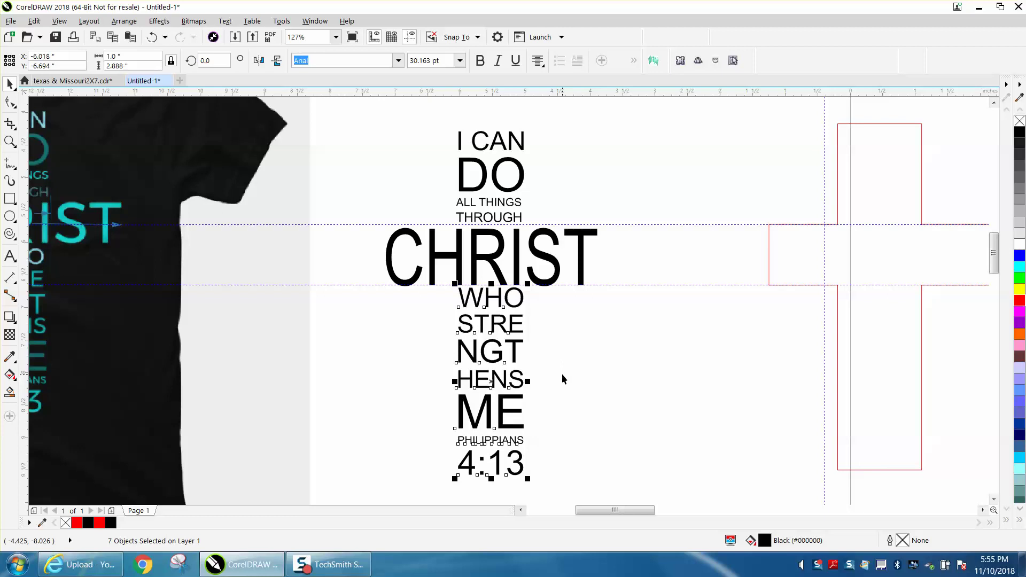
left_click(576, 354)
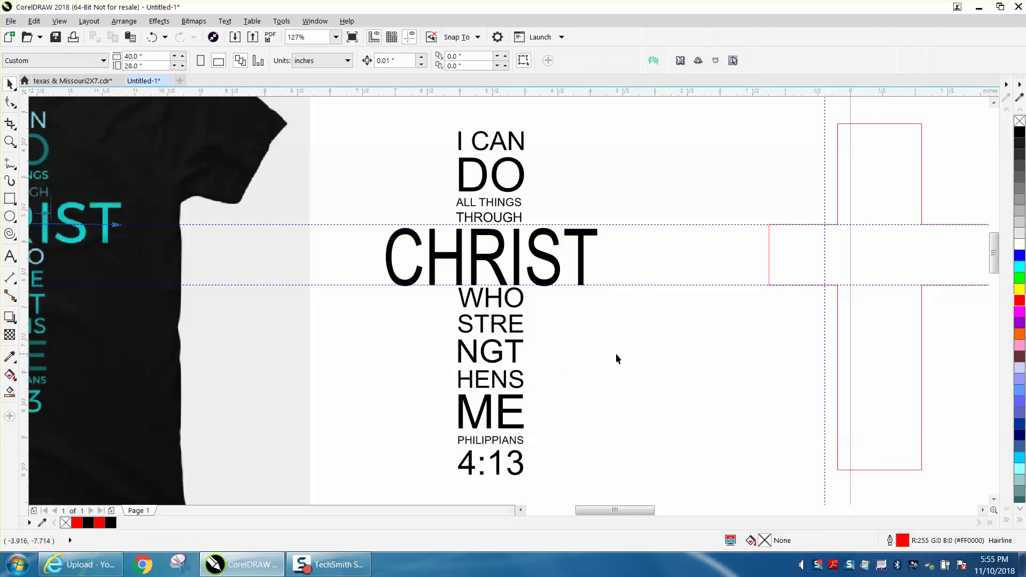
Set the nudge distance to 6" and shift the red cross left back onto the text.
left_click(837, 340)
key("ctrl+Left")
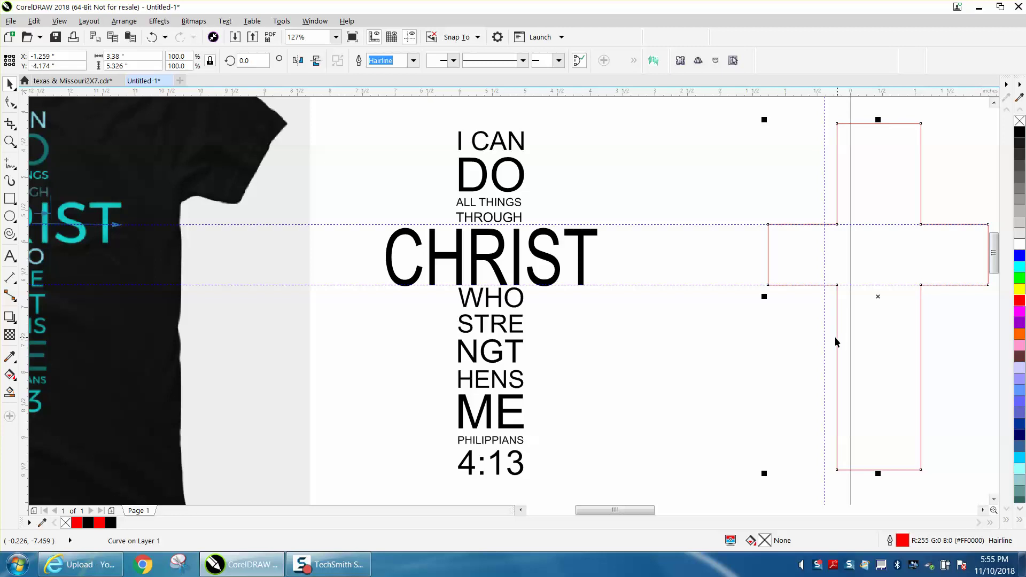
key("ctrl+Right")
left_click(606, 187)
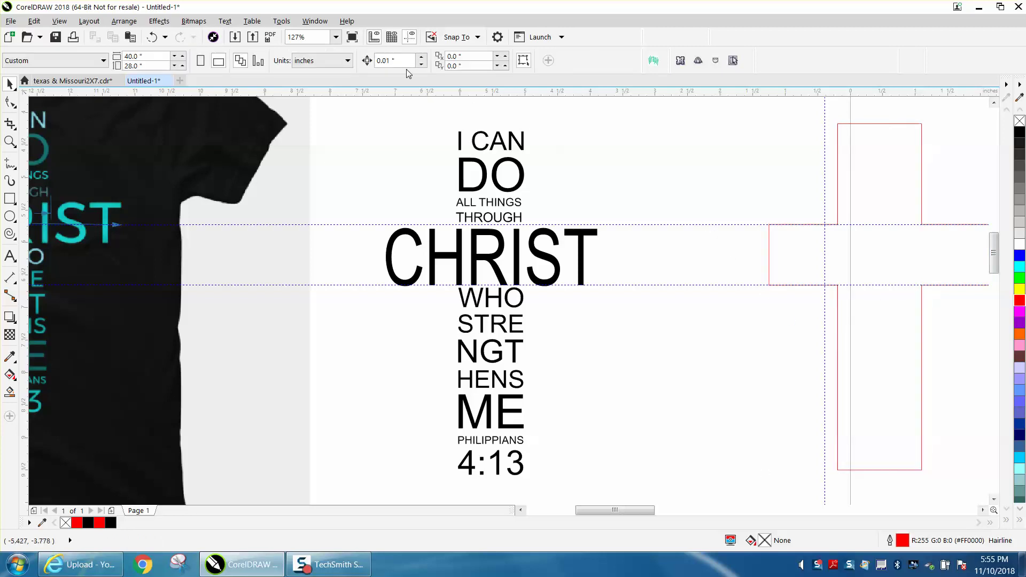
double_click(385, 60)
type("6")
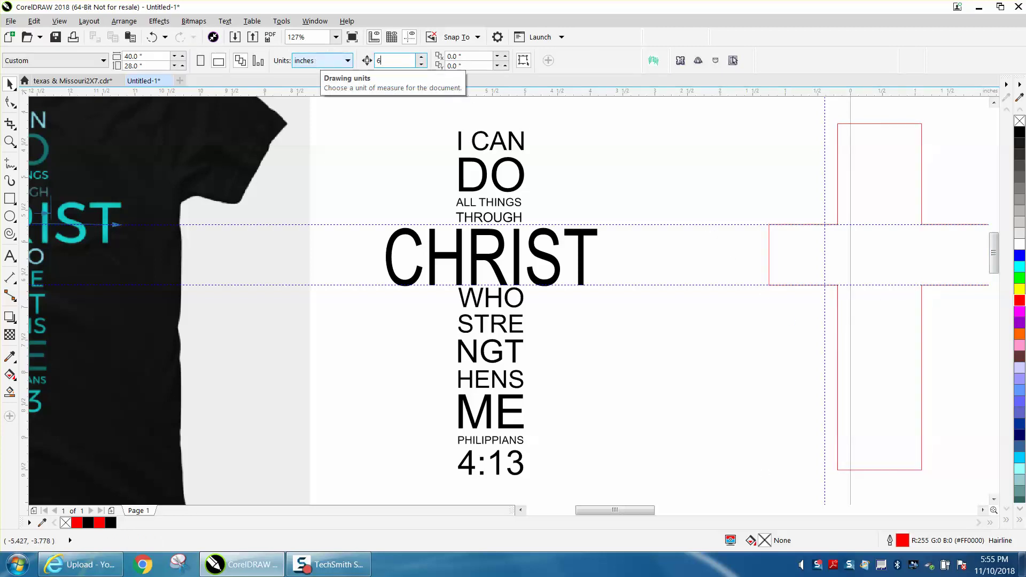
key("Return")
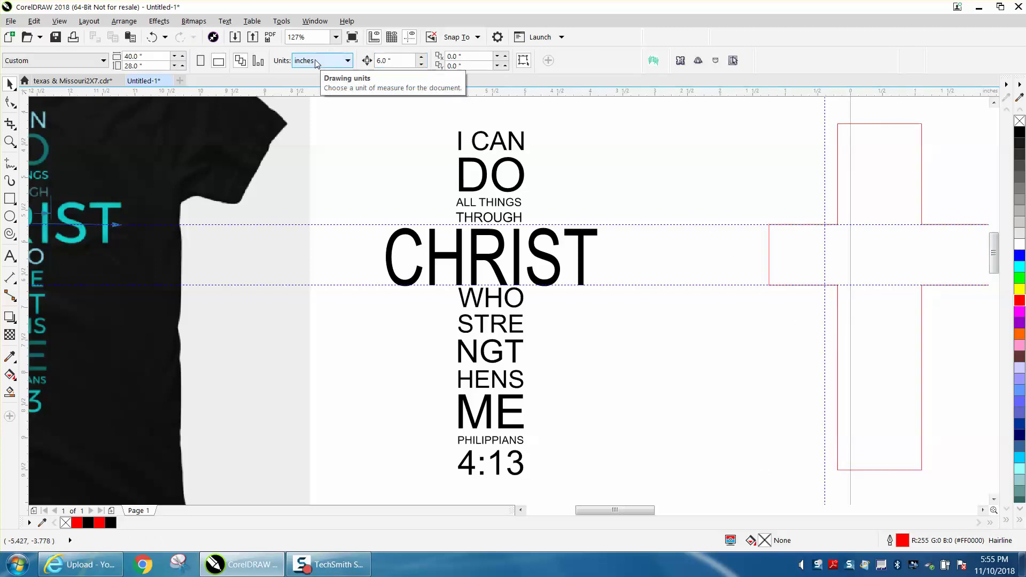
left_click(769, 233)
key("Left")
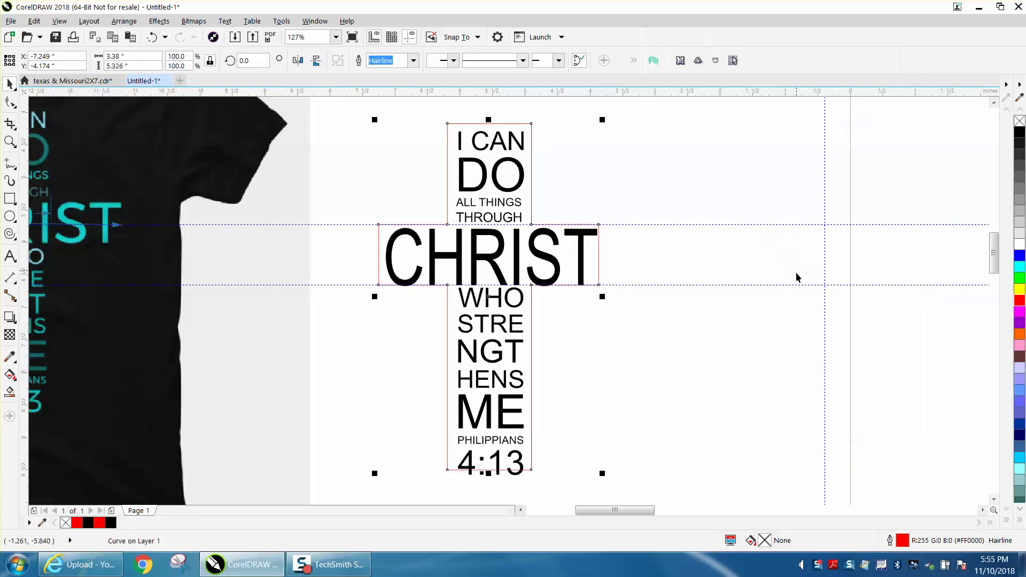
Drag the cross's bottom nodes down so the outline extends below 4:13.
left_click(17, 149)
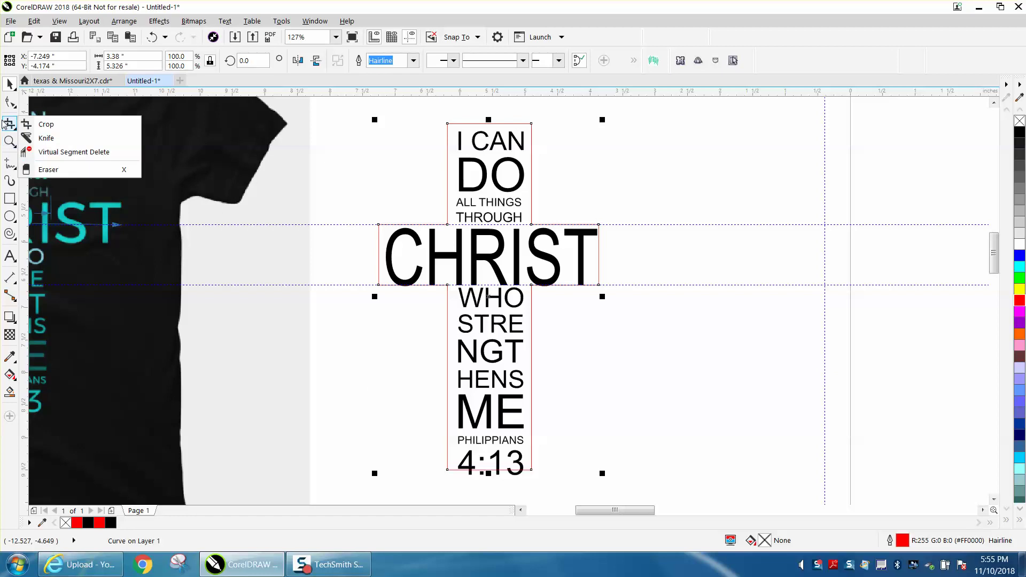
left_click(9, 141)
scroll(611, 475, "down", 1)
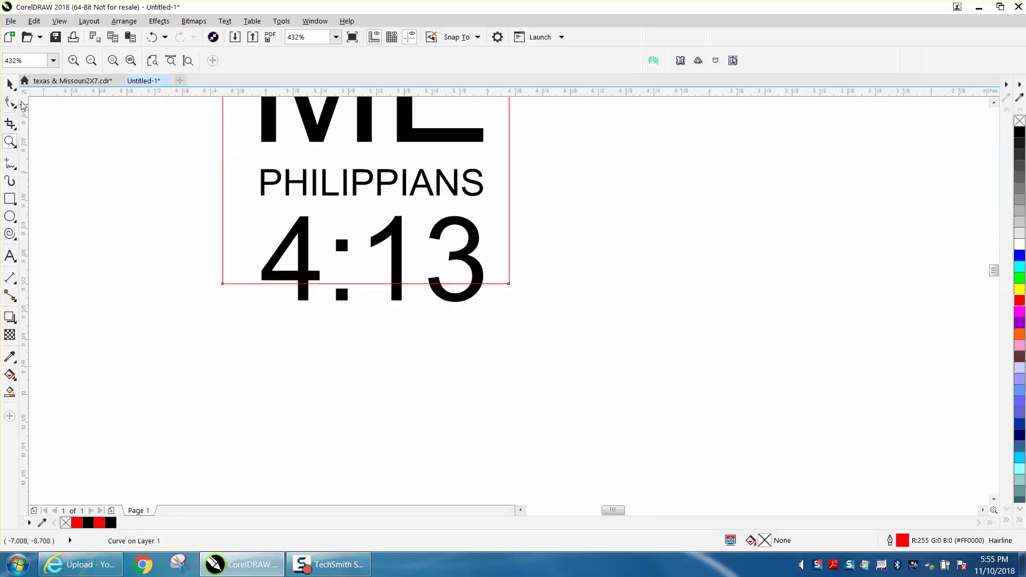
left_click(9, 101)
left_click_drag(209, 264, 527, 335)
left_click_drag(388, 287, 385, 318)
scroll(556, 328, "down", 4)
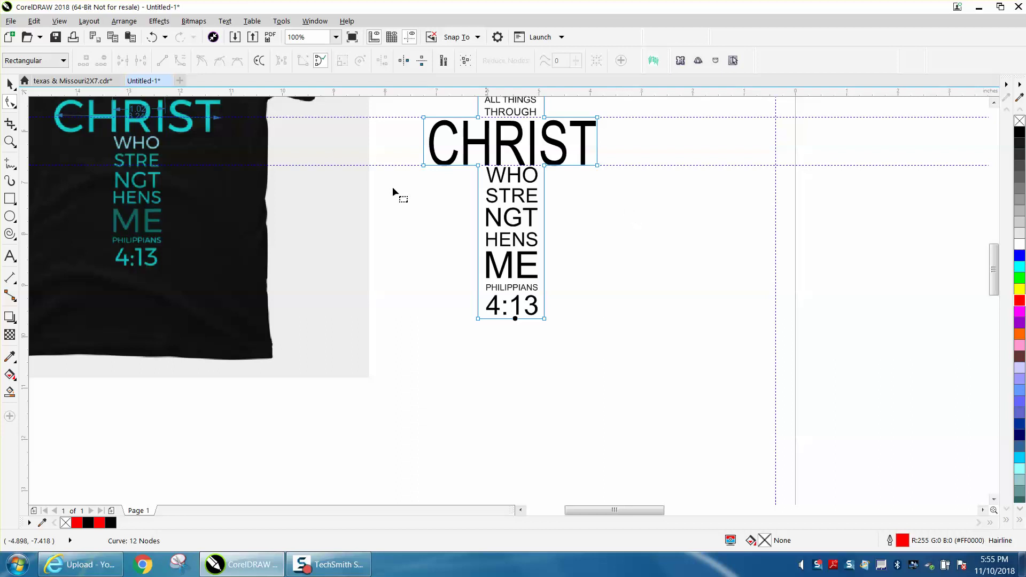
Lower the crossbar's bottom-edge nodes slightly to sit along the lower guide.
left_click(9, 142)
left_click_drag(409, 157, 605, 214)
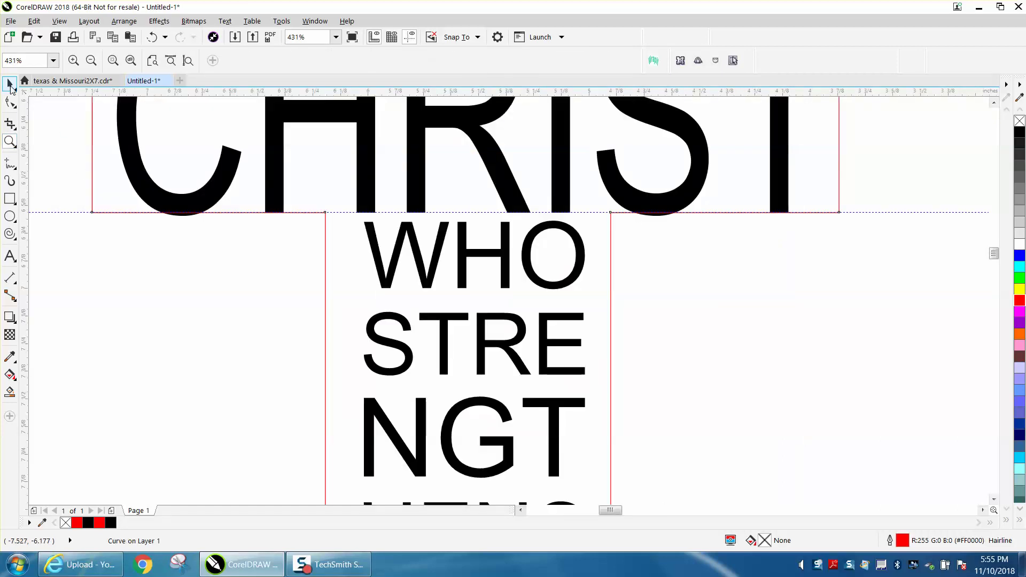
left_click(9, 84)
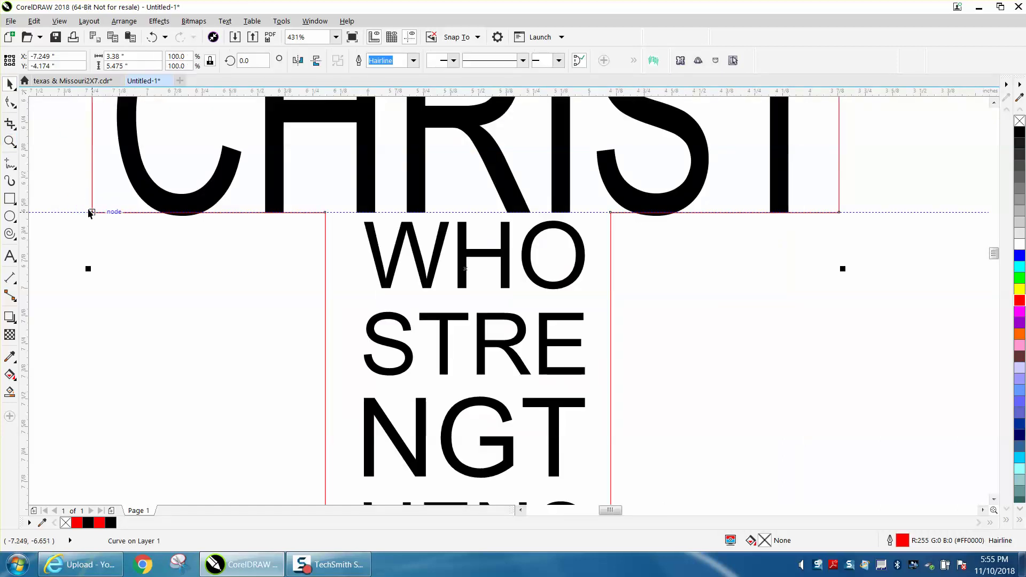
left_click_drag(77, 197, 858, 258)
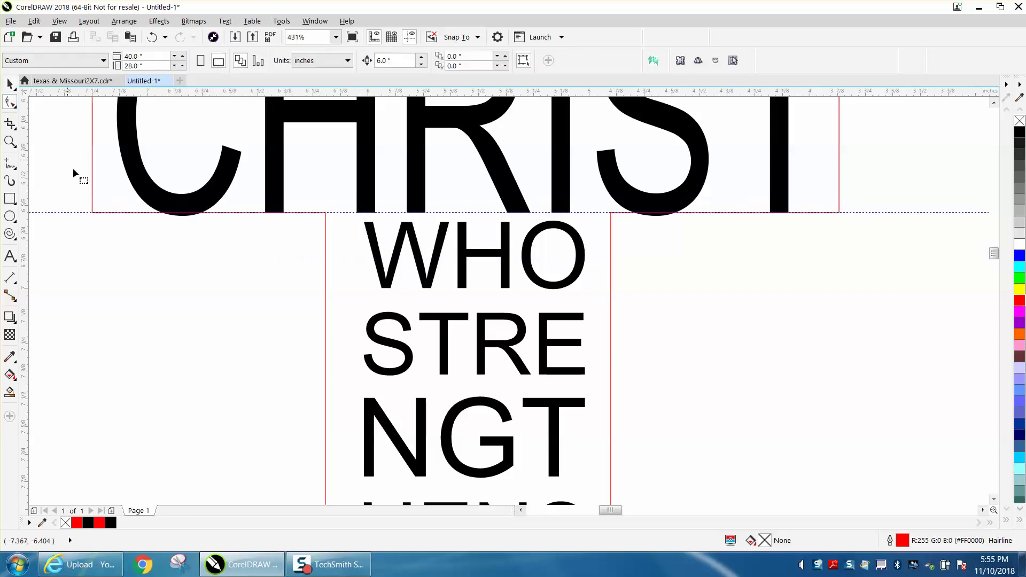
left_click(97, 211)
left_click_drag(68, 194, 849, 252)
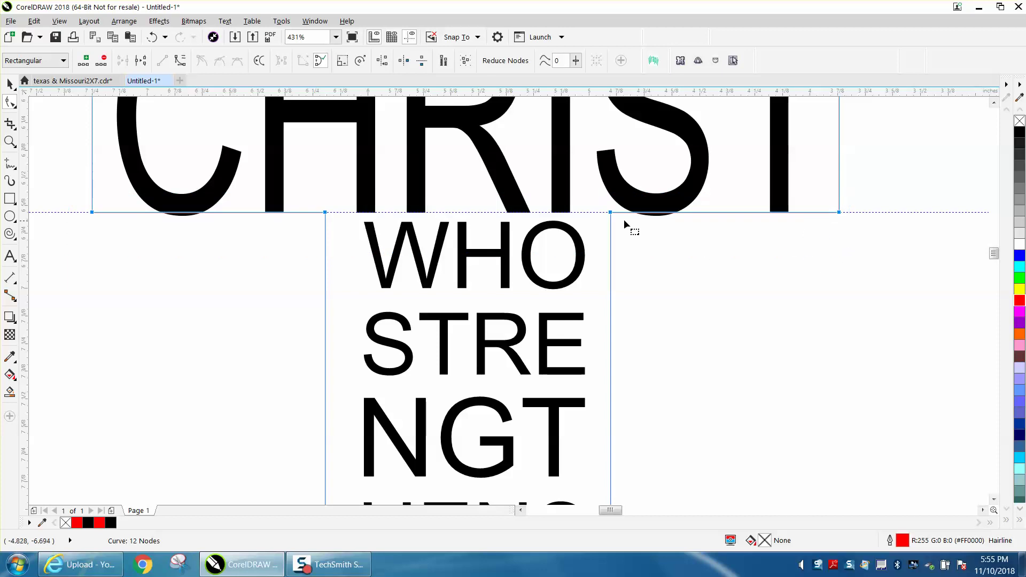
left_click_drag(614, 214, 611, 224)
scroll(648, 258, "down", 2)
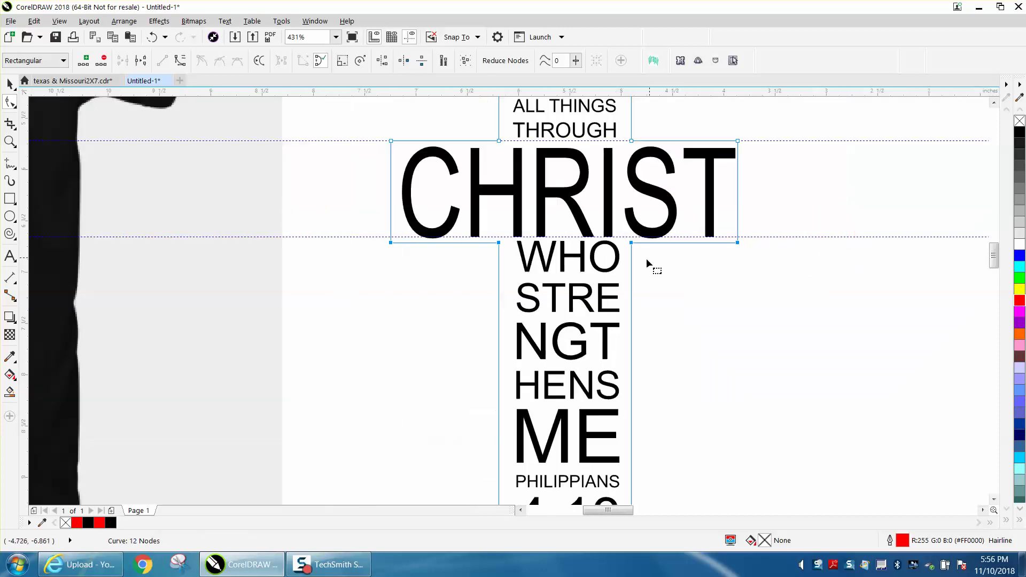
scroll(656, 260, "down", 2)
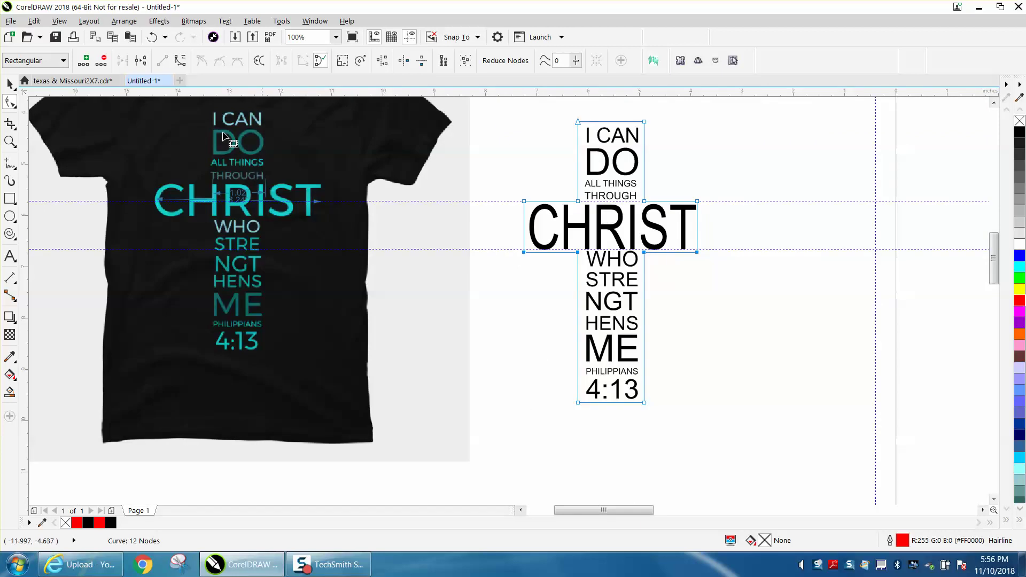
left_click(13, 86)
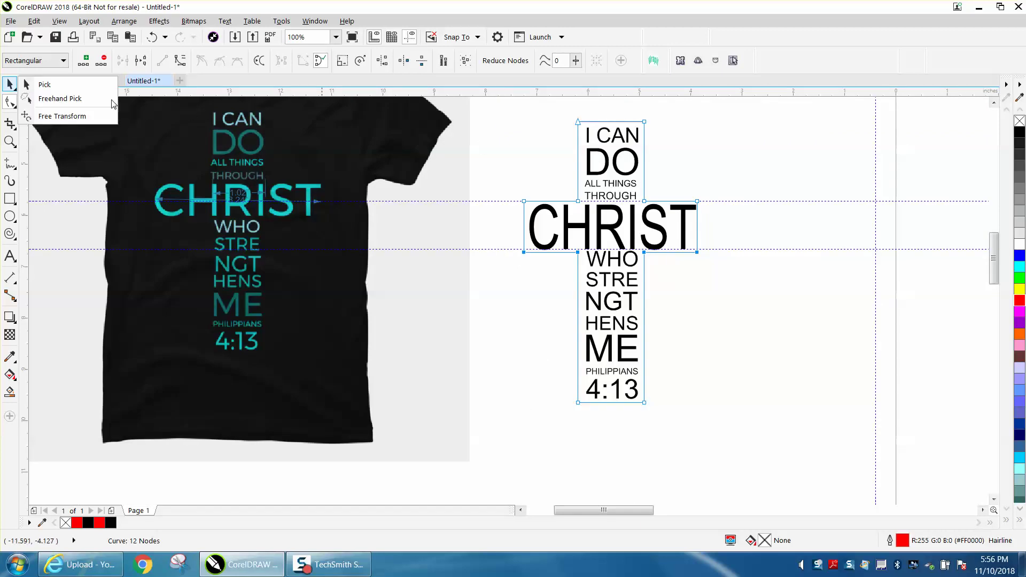
left_click(44, 85)
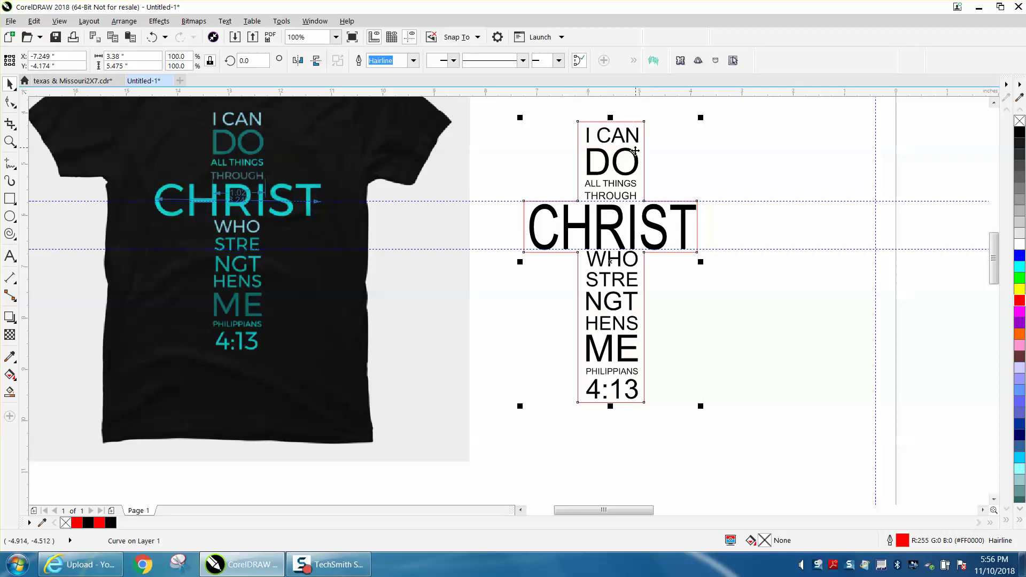
key("Escape")
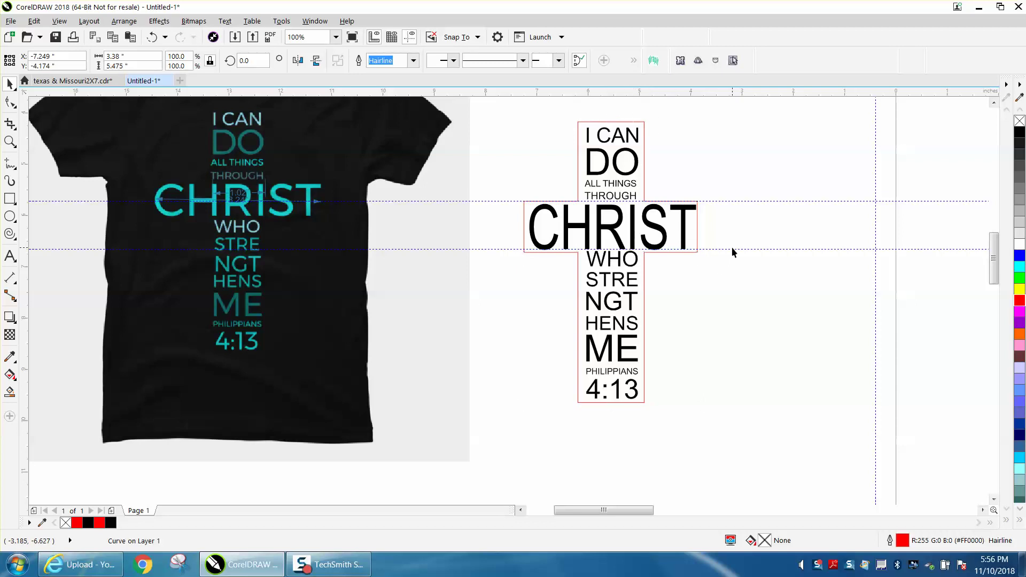